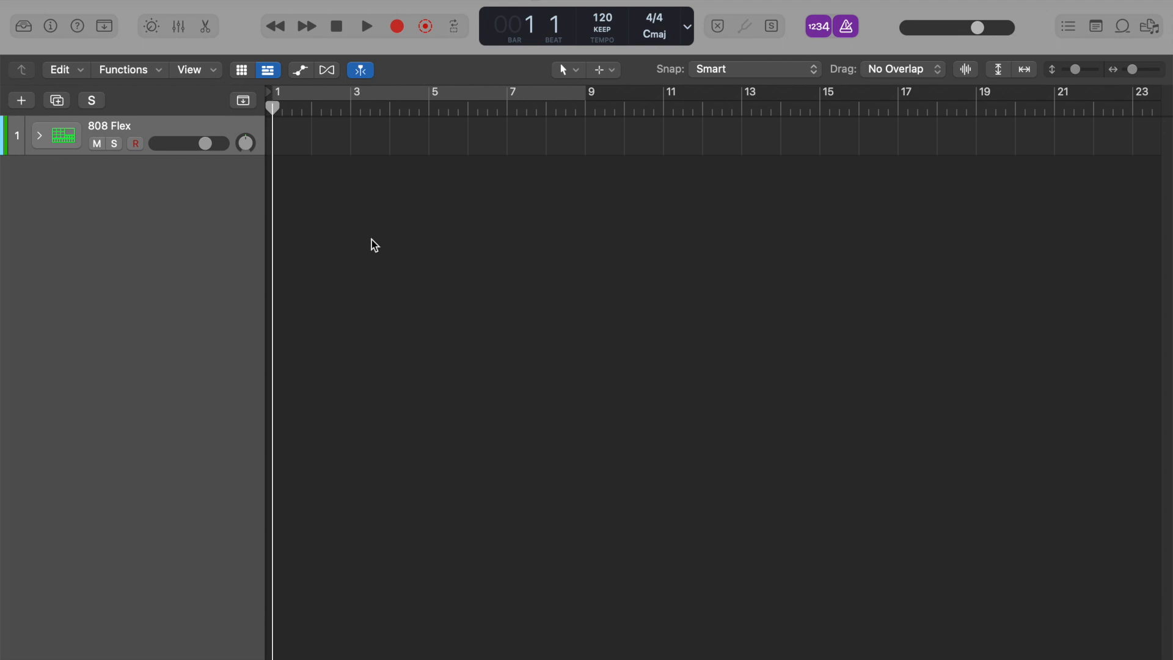
Open the sound library, browse the Electronic Drum Kit patches for the 808 Flex track, and return the playhead to bar 1.
left_click(334, 111)
key("Return")
left_click(22, 27)
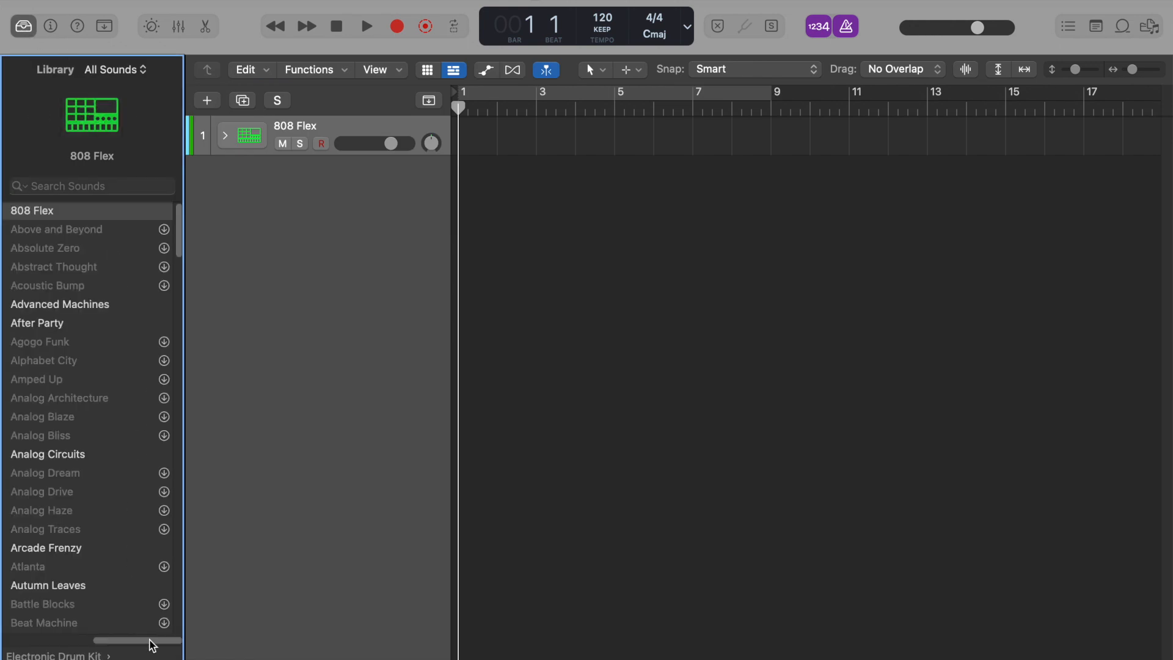
left_click_drag(149, 640, 52, 639)
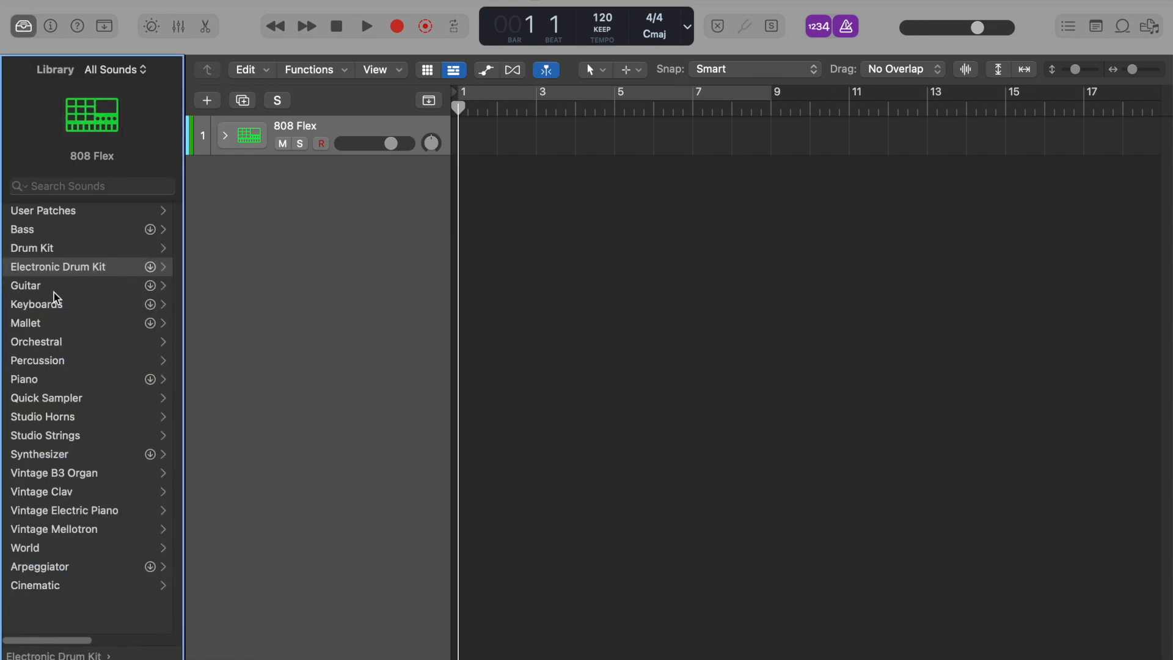
left_click(50, 269)
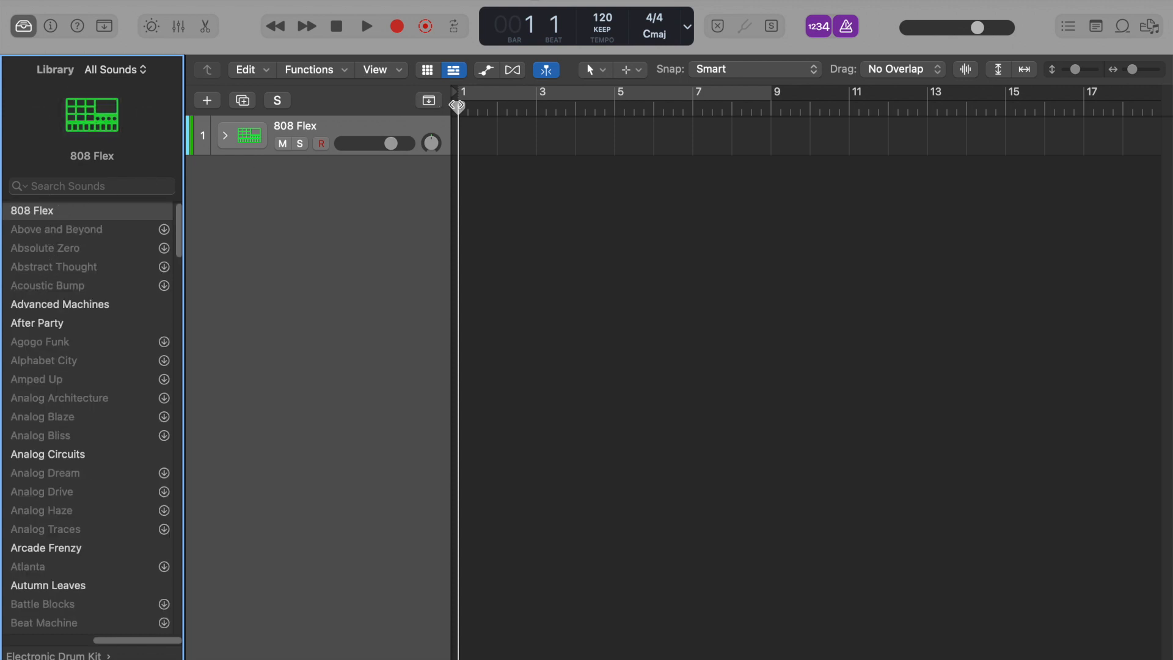
left_click(473, 108)
key("Return")
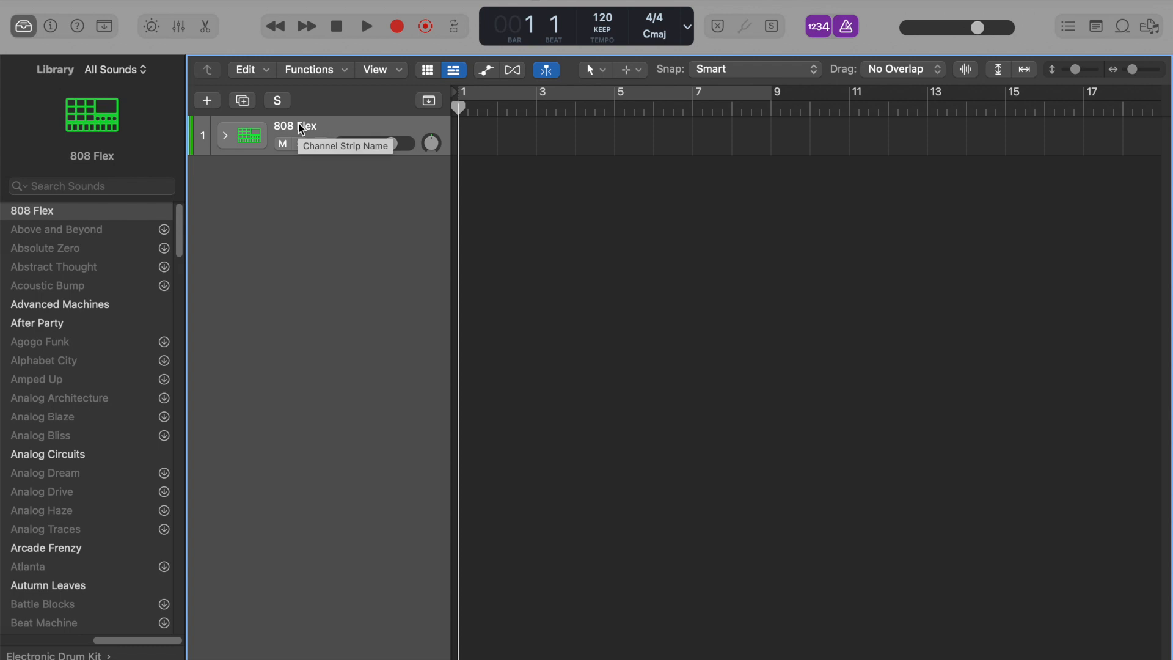
Duplicate the 808 Flex track five times to get six identical tracks.
key("super+d")
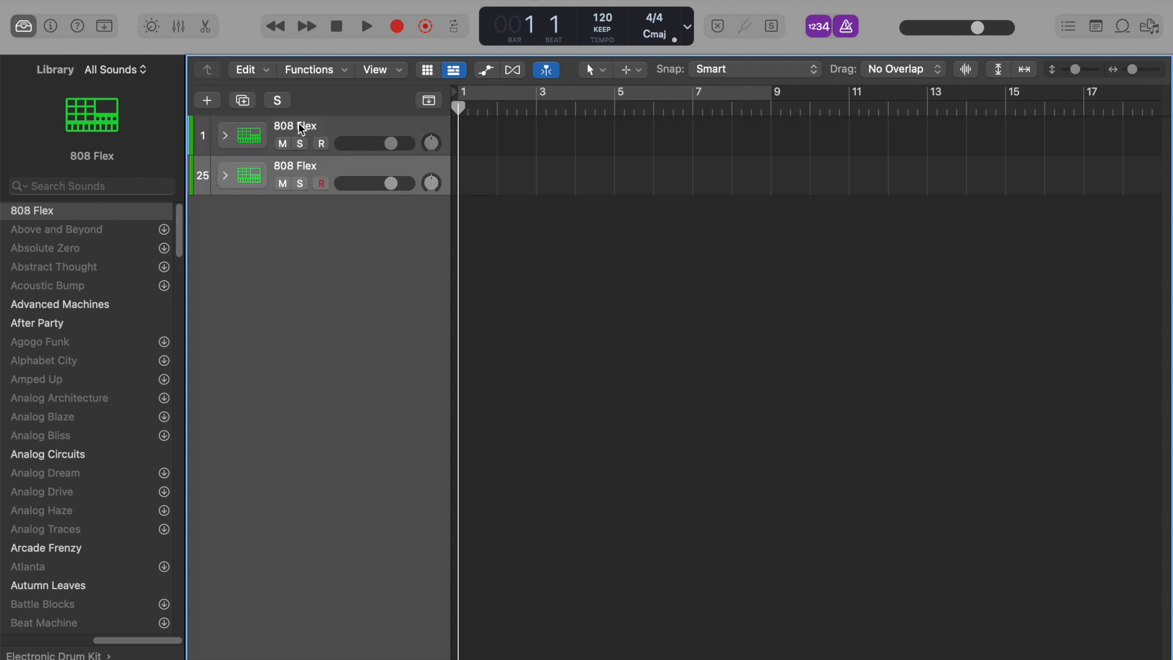
key("super+d")
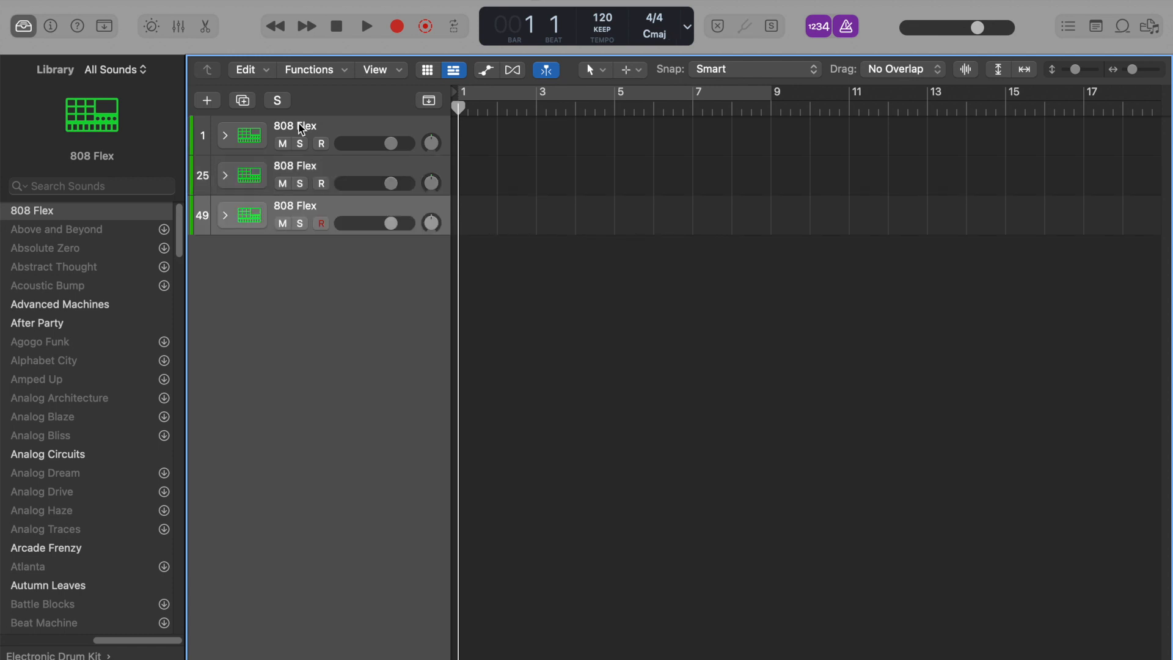
key("super+d")
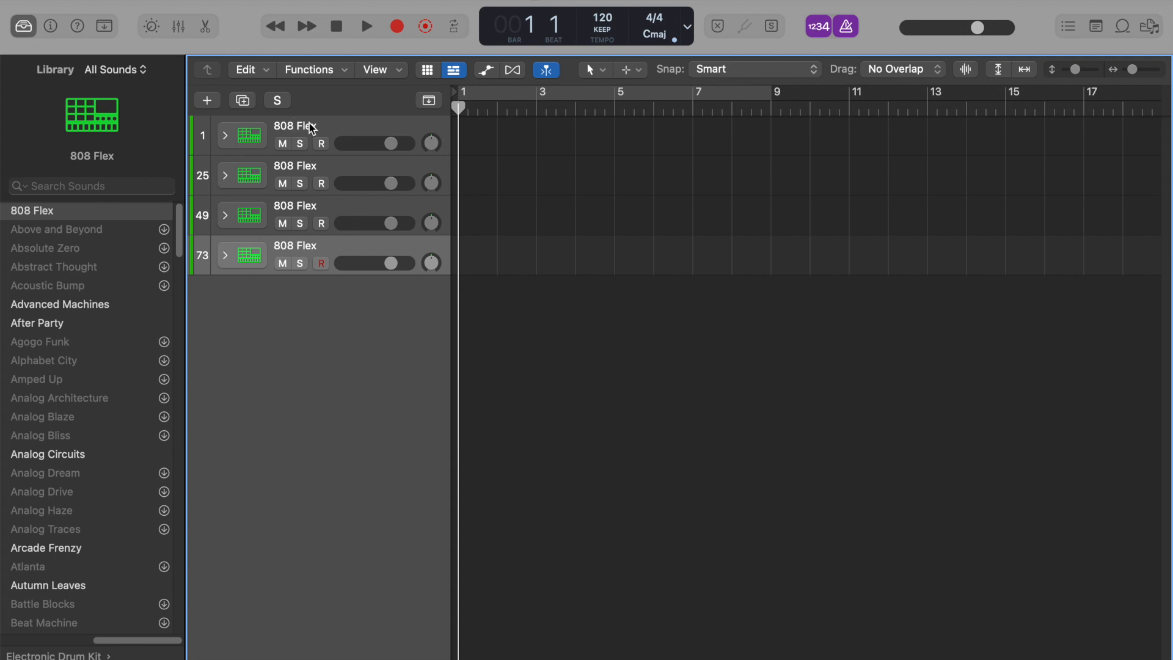
key("super+d")
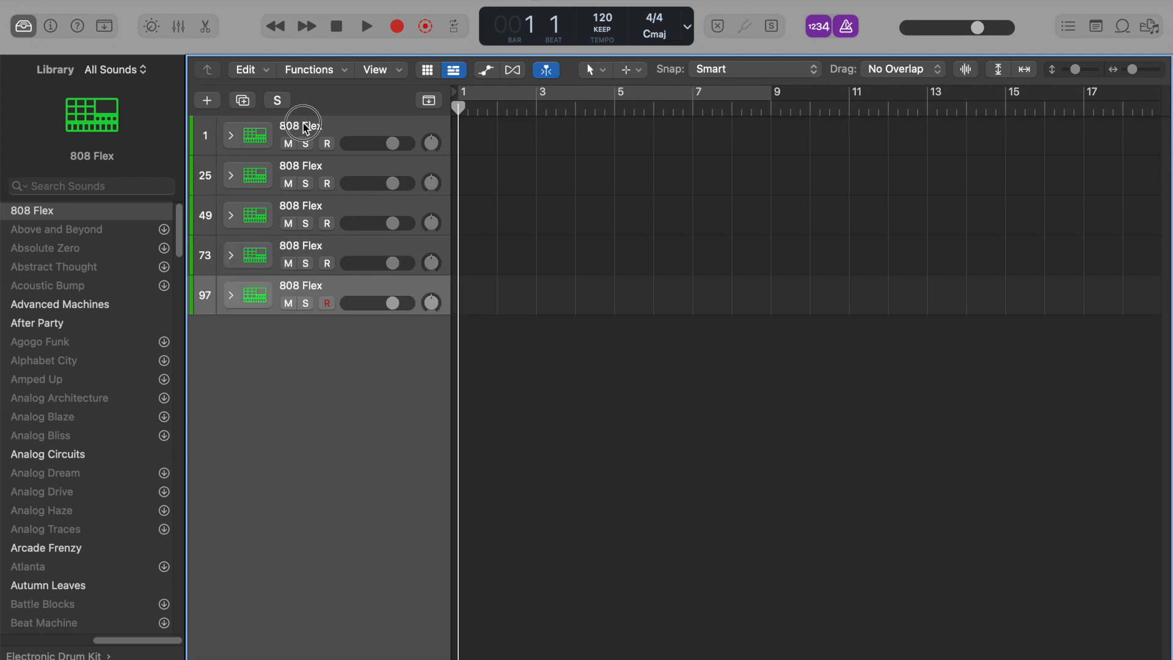
key("super+d")
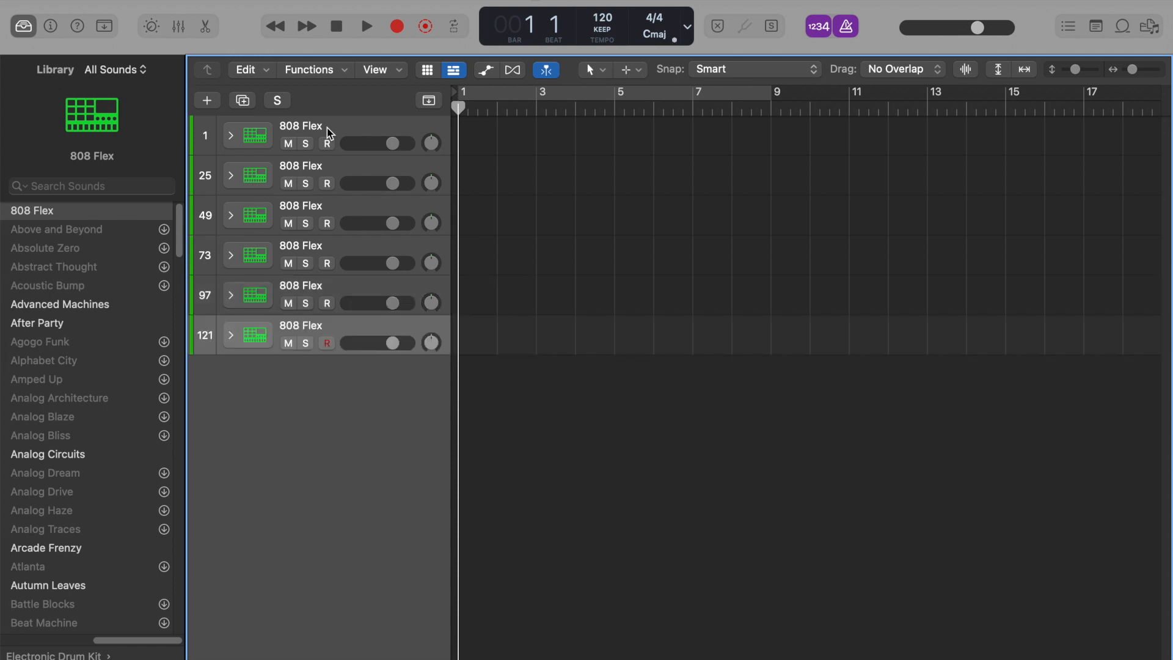
Rename the first track Kick and the second track Hi-Hat.
double_click(328, 127)
type("808")
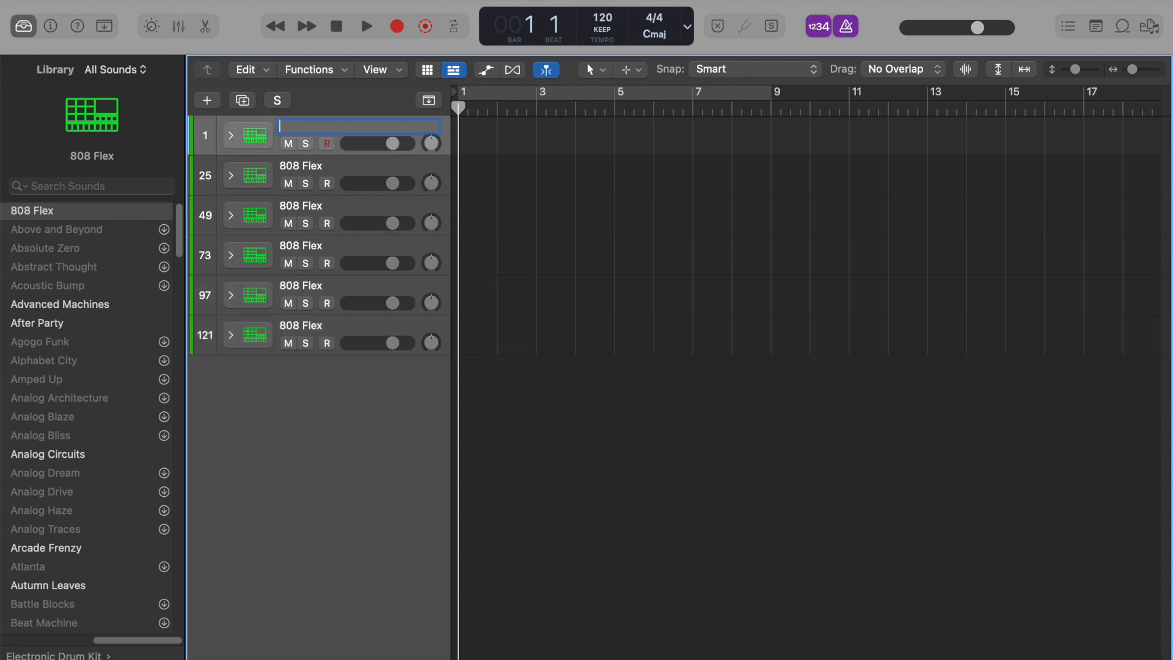
key("Return")
double_click(310, 170)
type("Hi-Hat")
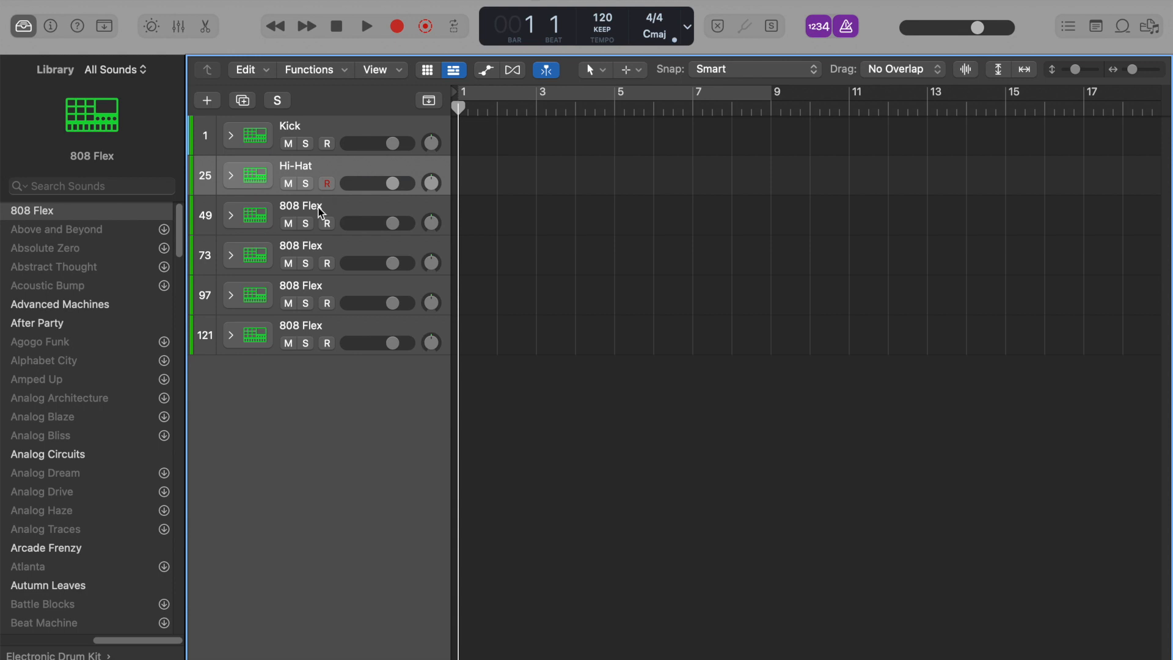
Rename the third track Clap-Snare and the fourth track Crash.
left_click(309, 206)
double_click(309, 207)
key("BackSpace")
type("Clap-Sare")
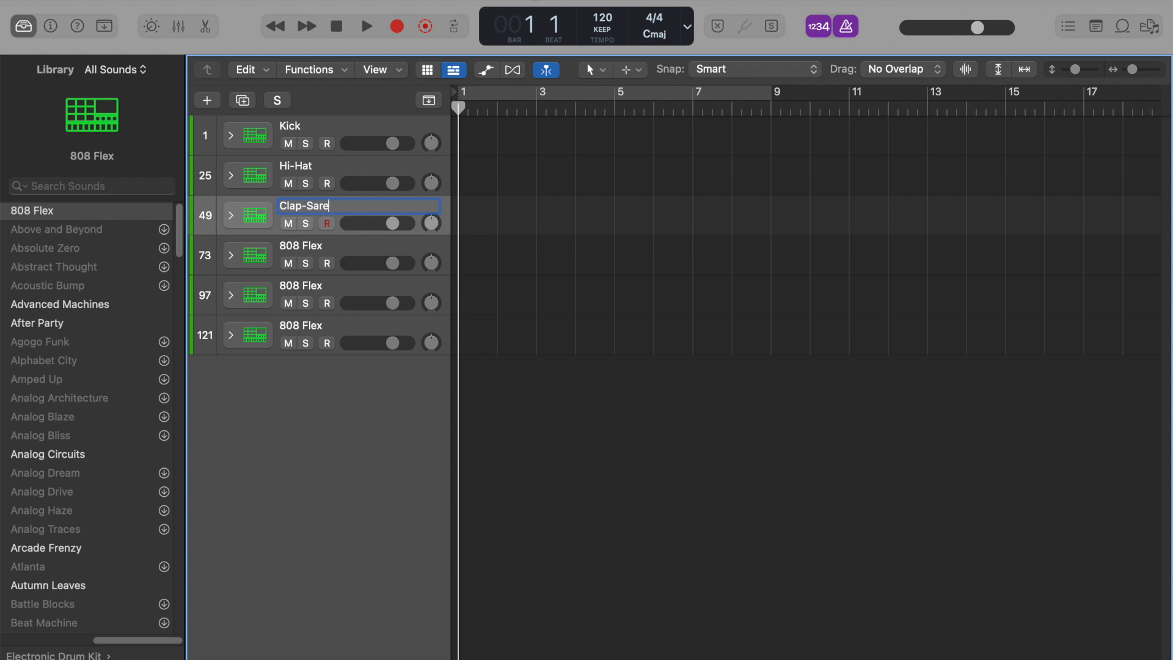
key("Return")
double_click(309, 203)
left_click(313, 207)
type("nare")
key("Return")
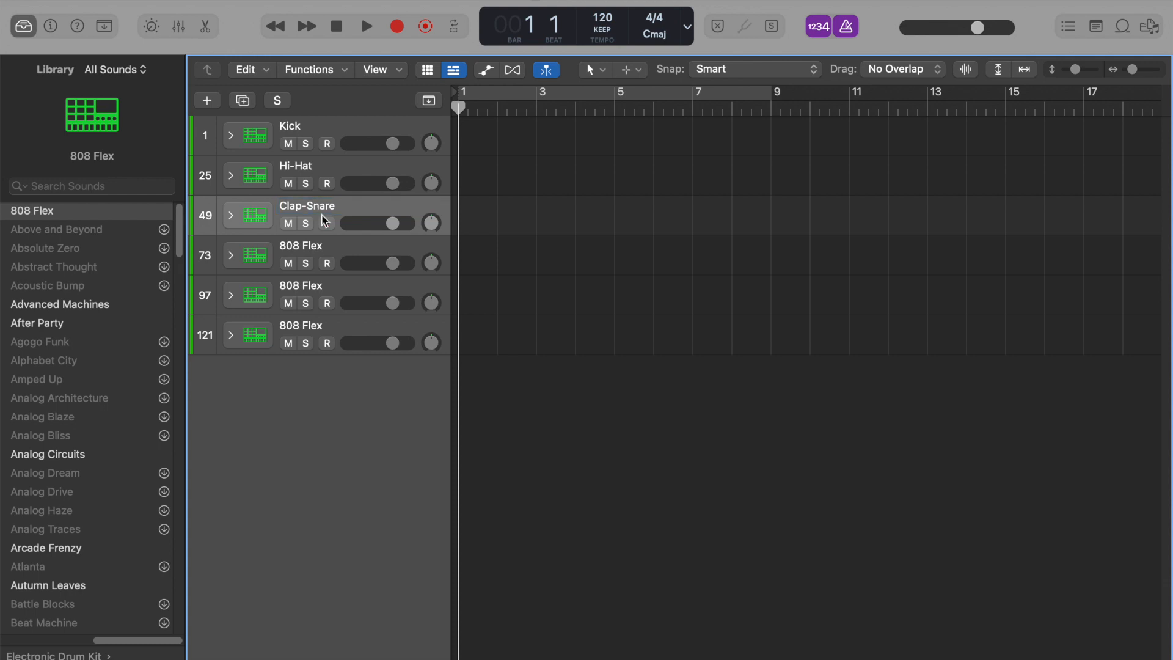
double_click(318, 247)
key("BackSpace")
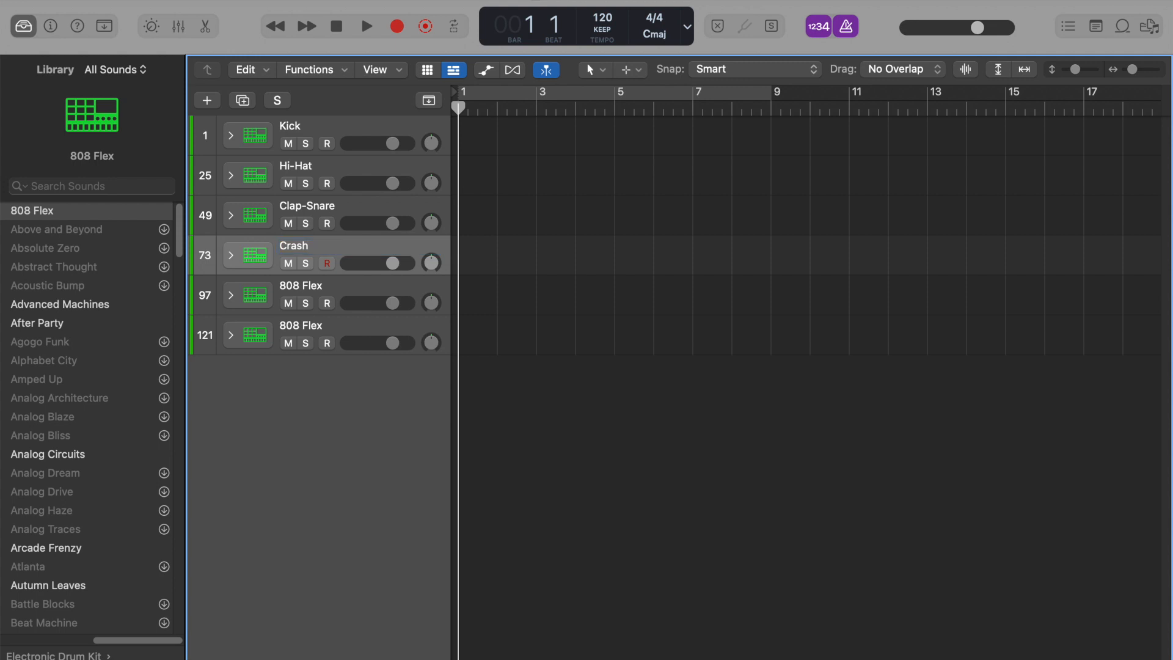
Rename the fifth track 808 and delete the surplus sixth track.
left_click(311, 291)
double_click(310, 289)
type("808")
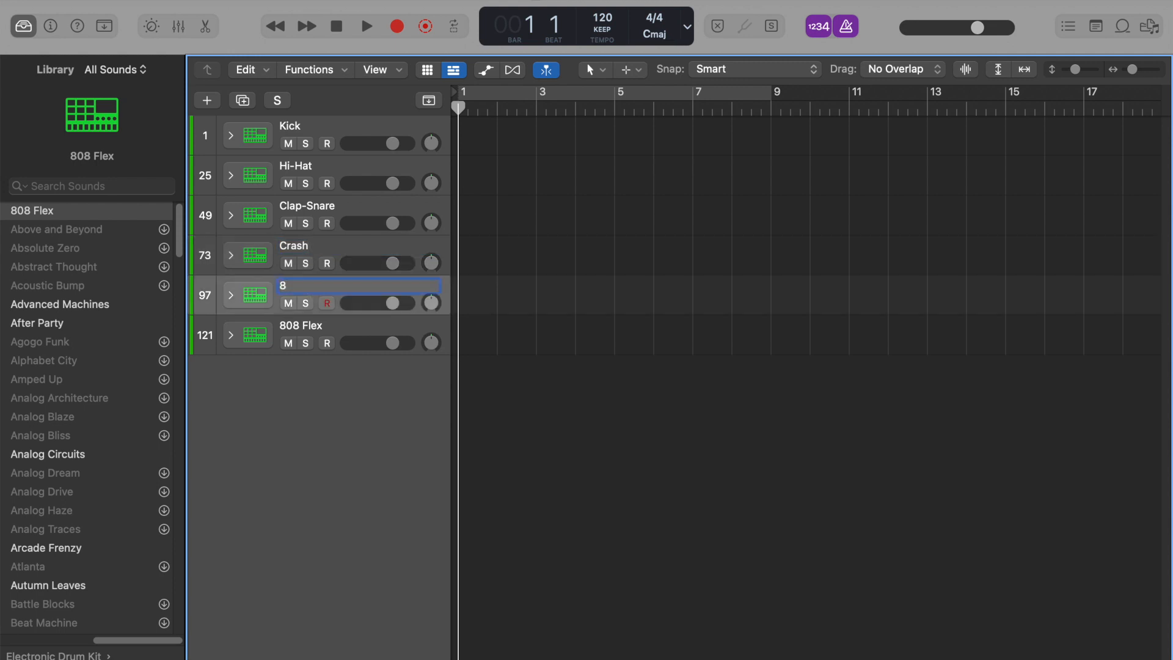
left_click(310, 332)
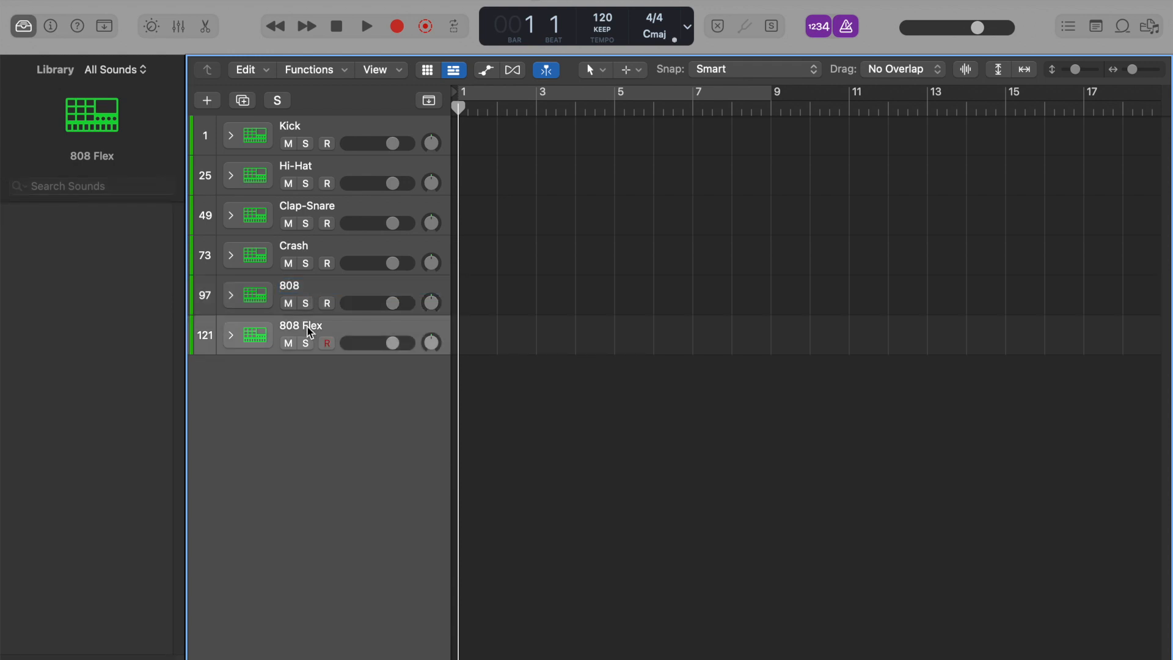
key("super+BackSpace")
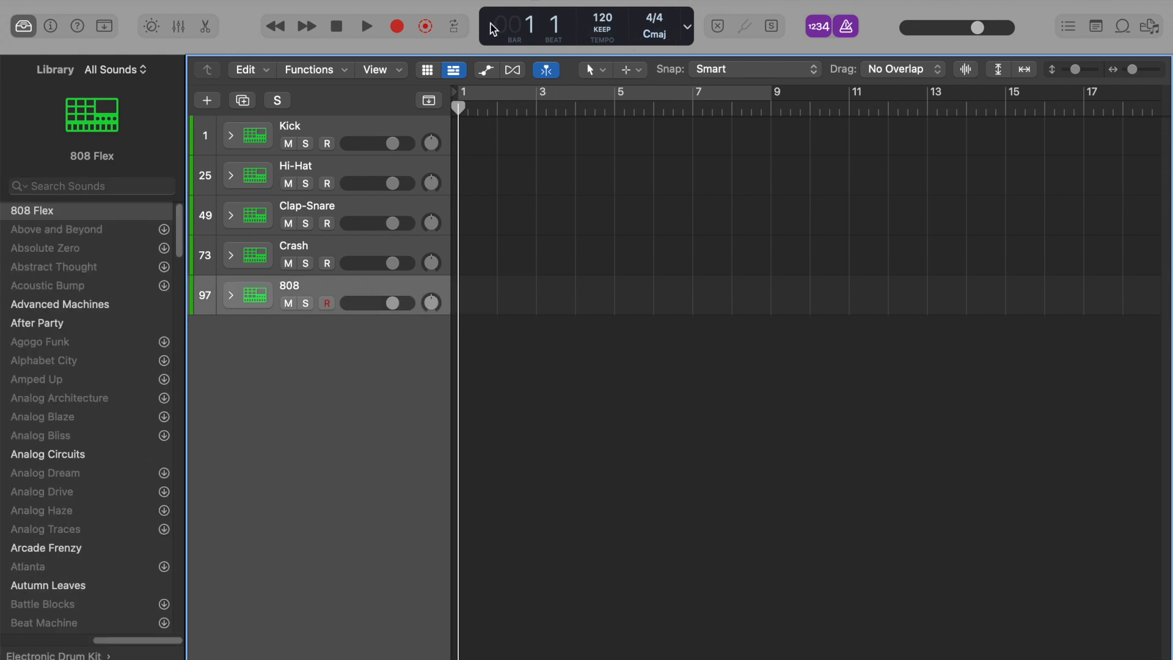
Set the project tempo to 135 while the metronome plays, and return the playhead to bar 1.
key("space")
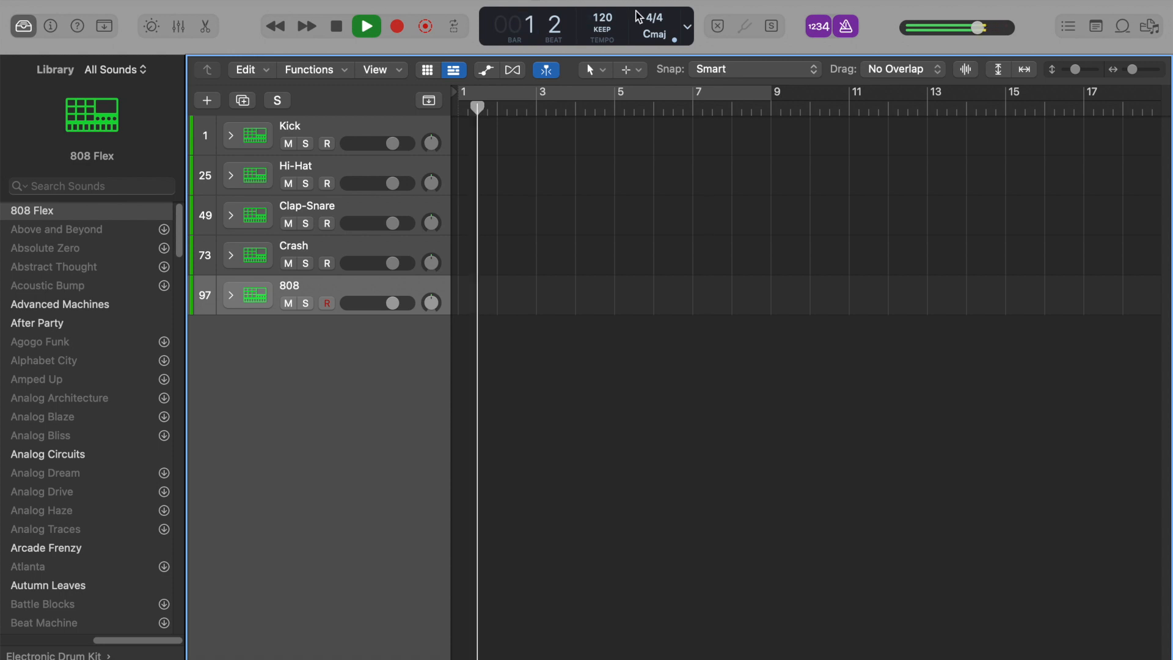
left_click_drag(606, 18, 614, 0)
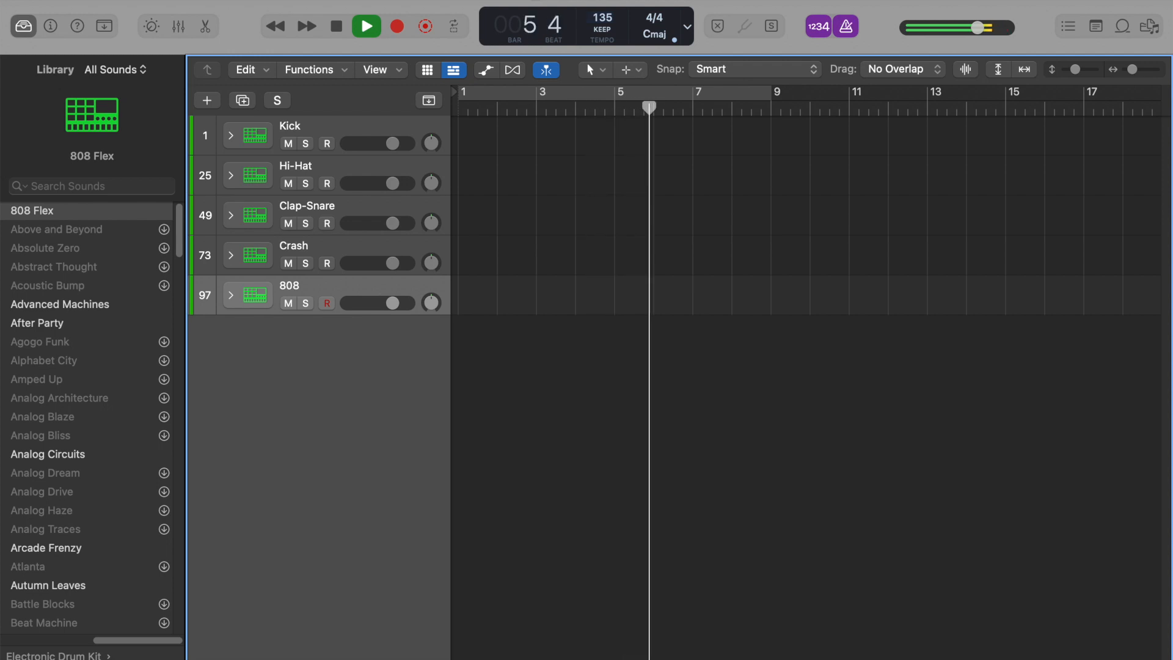
key("space")
key("Return")
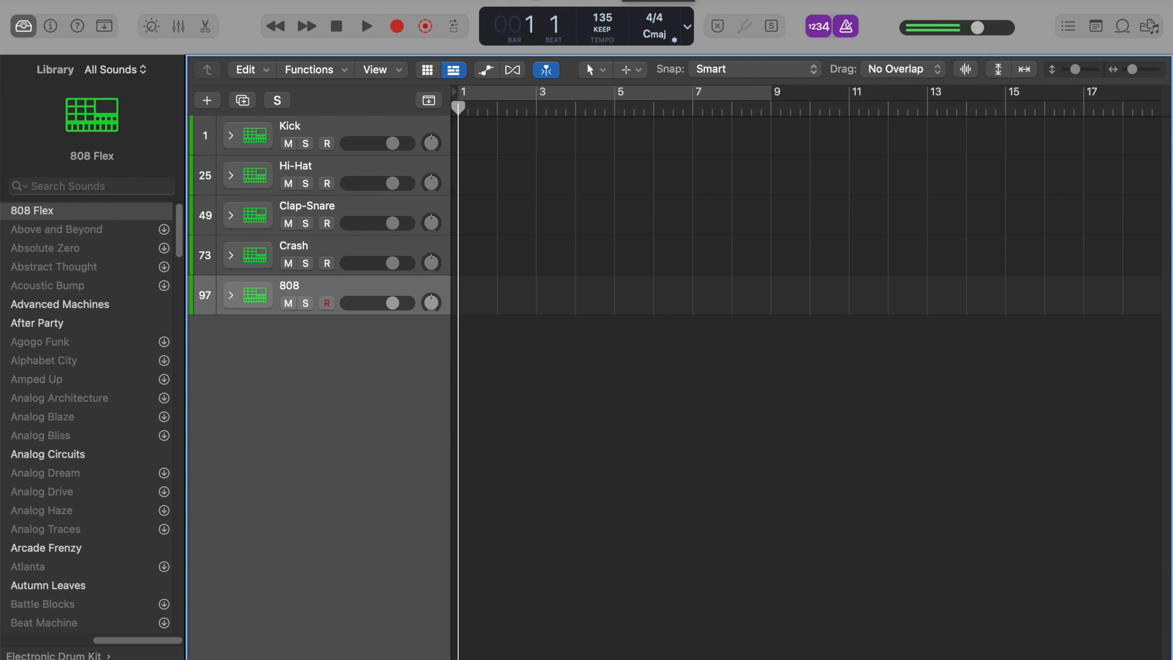
Arm the Kick track and record an eight-bar kick pattern from bar 1.
left_click(330, 142)
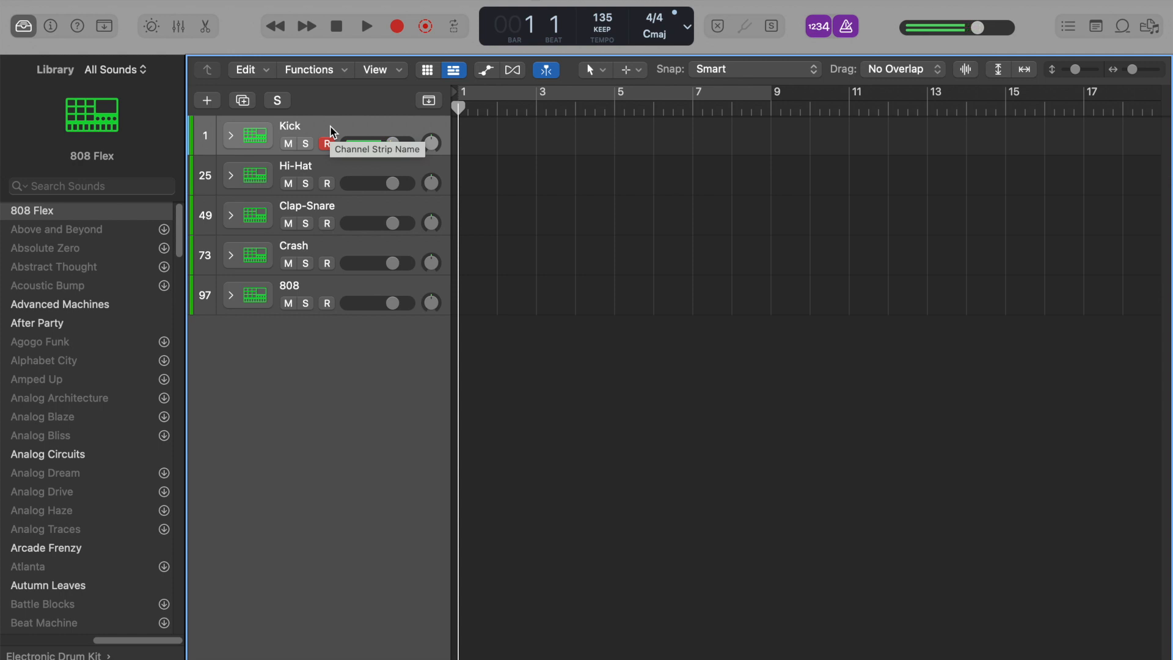
key("r")
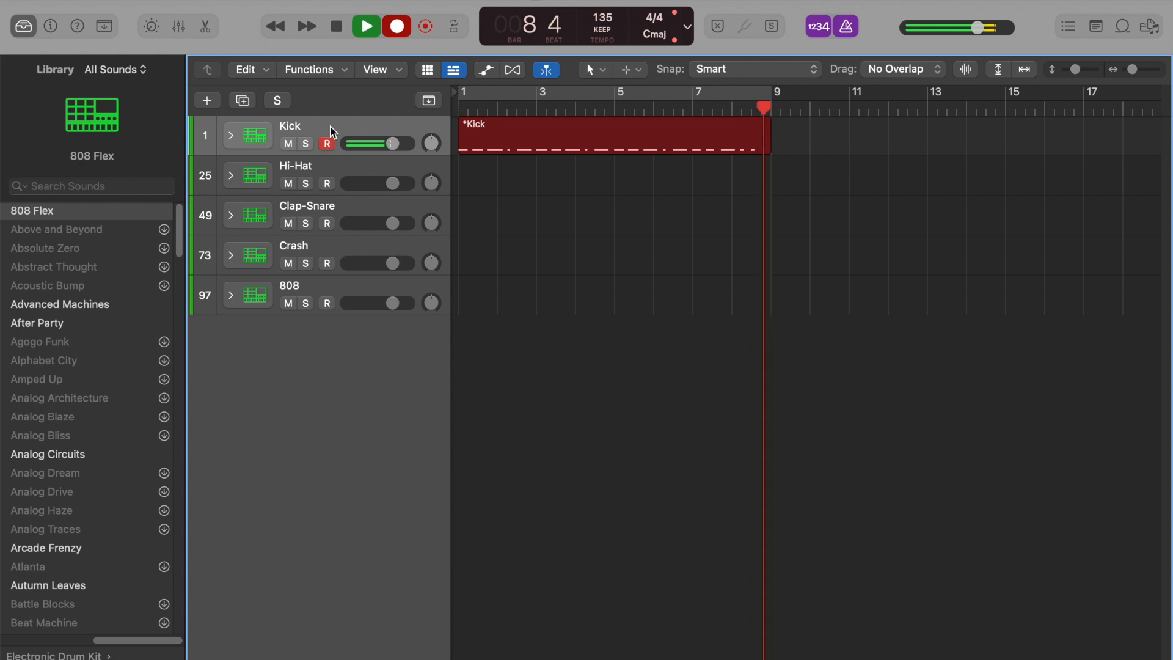
key("space")
Play back the opening bars of the recorded Kick region and return the playhead to bar 1.
key("super+Right")
key("space")
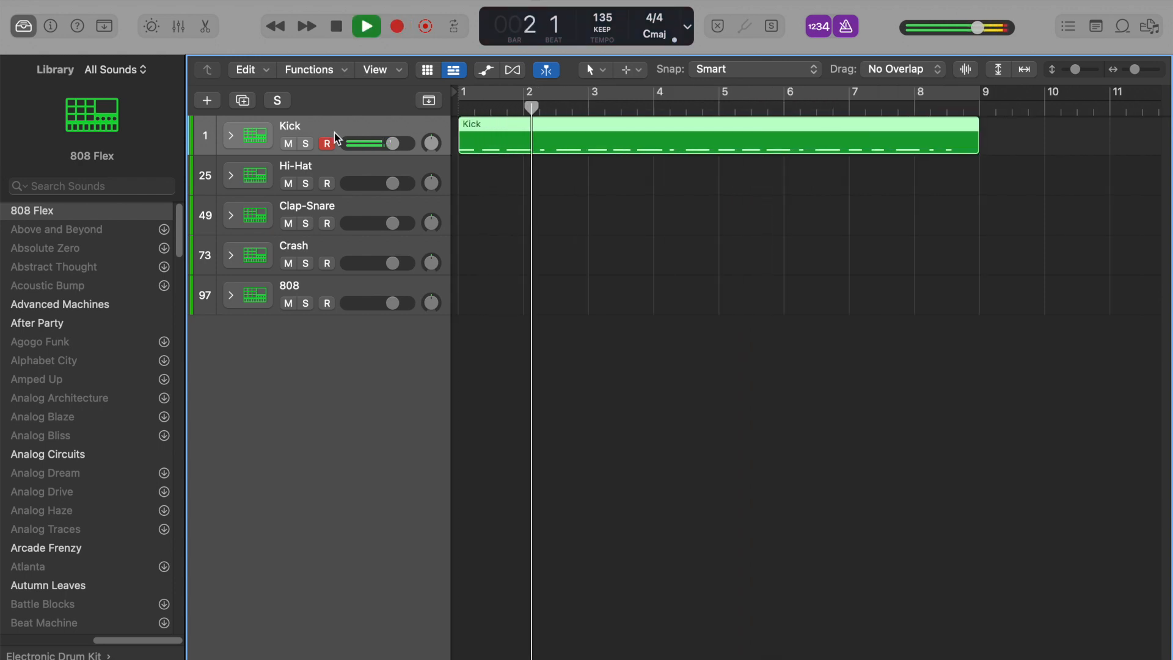
key("space")
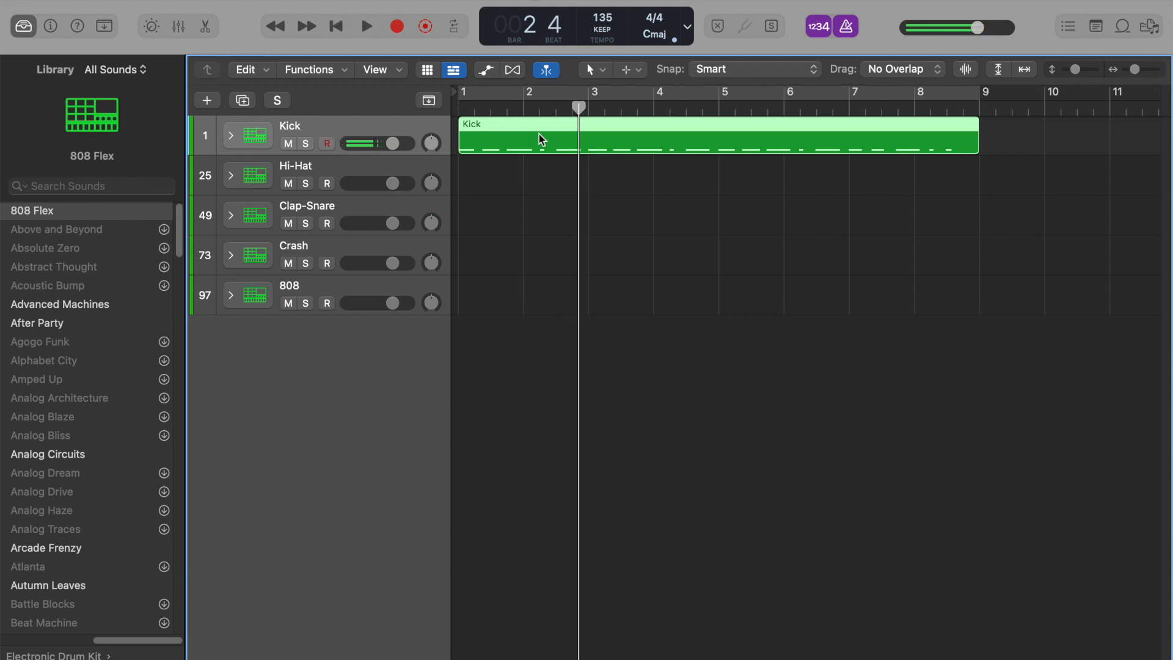
key("Return")
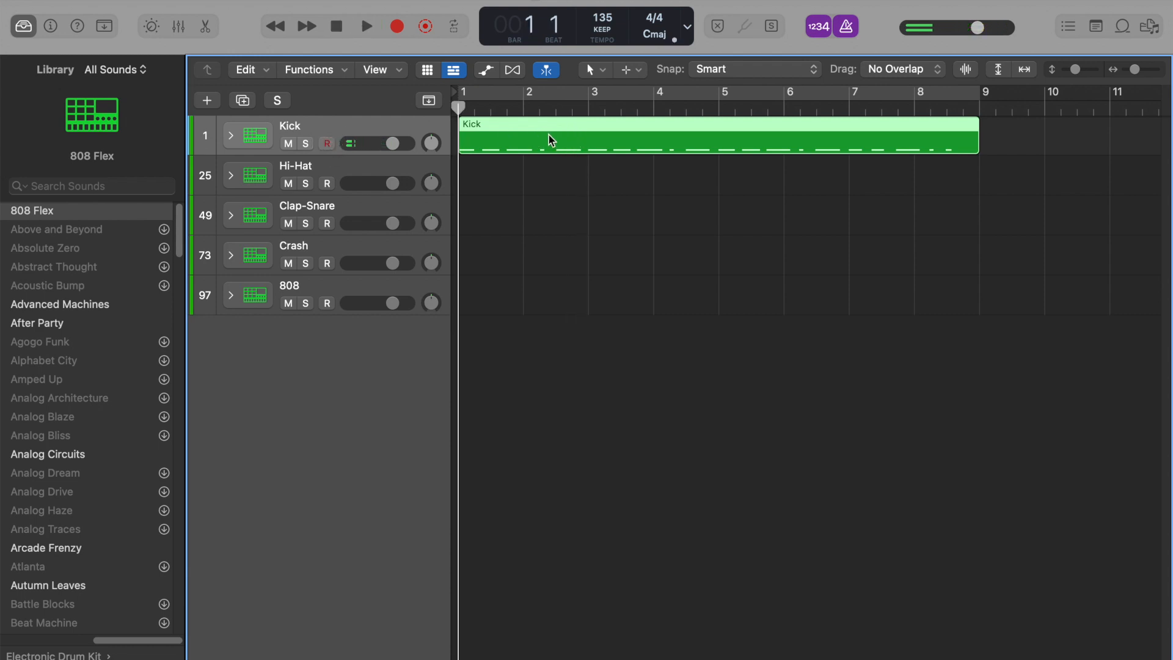
Open the inspector and examine the Kick region's quantize setting.
right_click(489, 141)
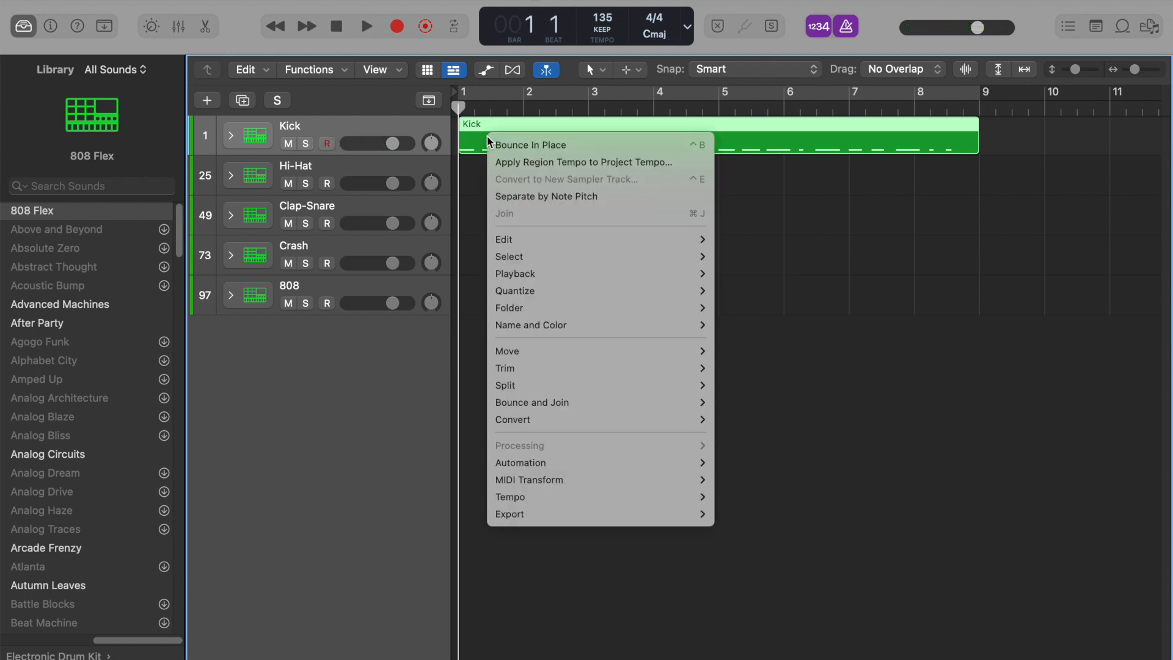
left_click(853, 215)
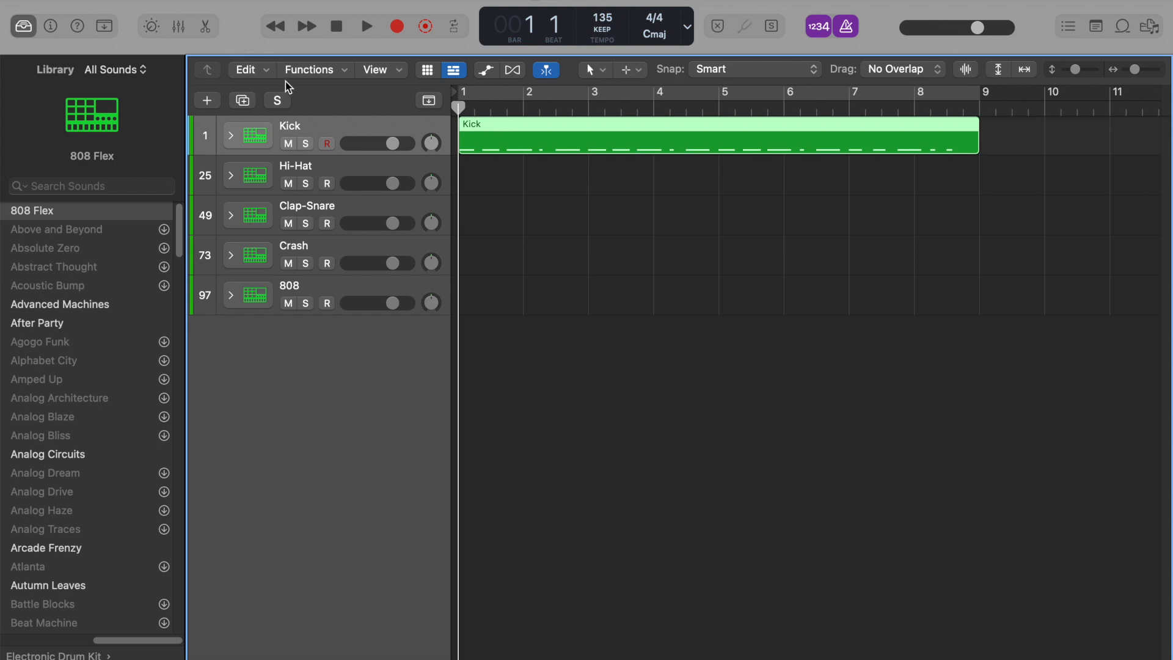
left_click(50, 25)
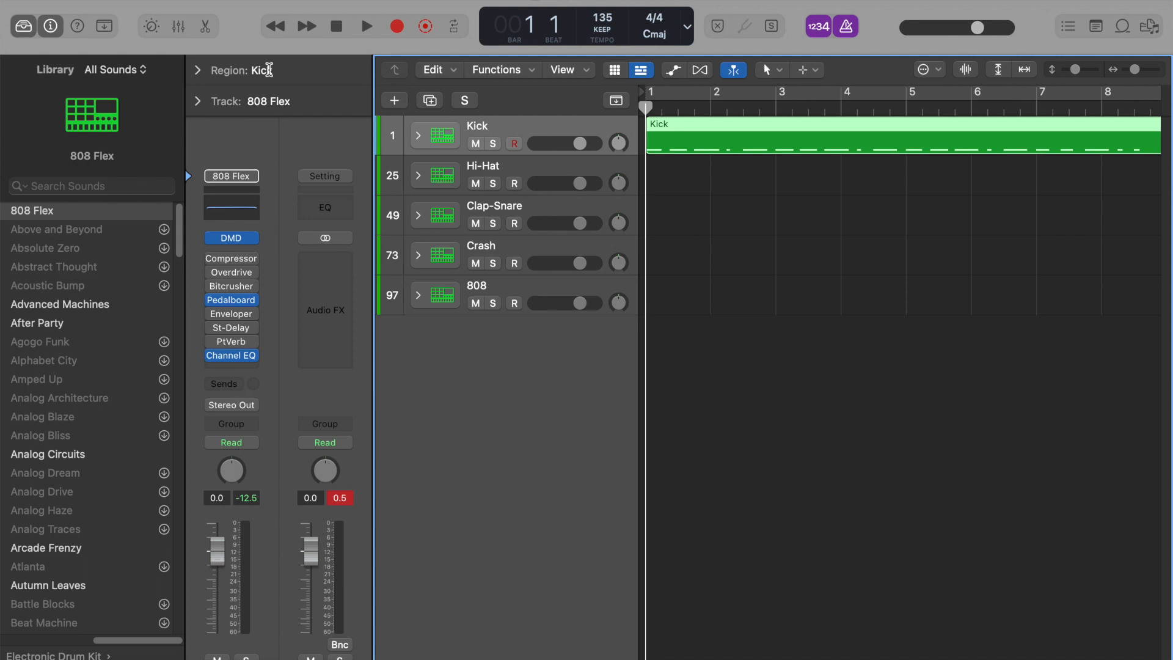
left_click(198, 71)
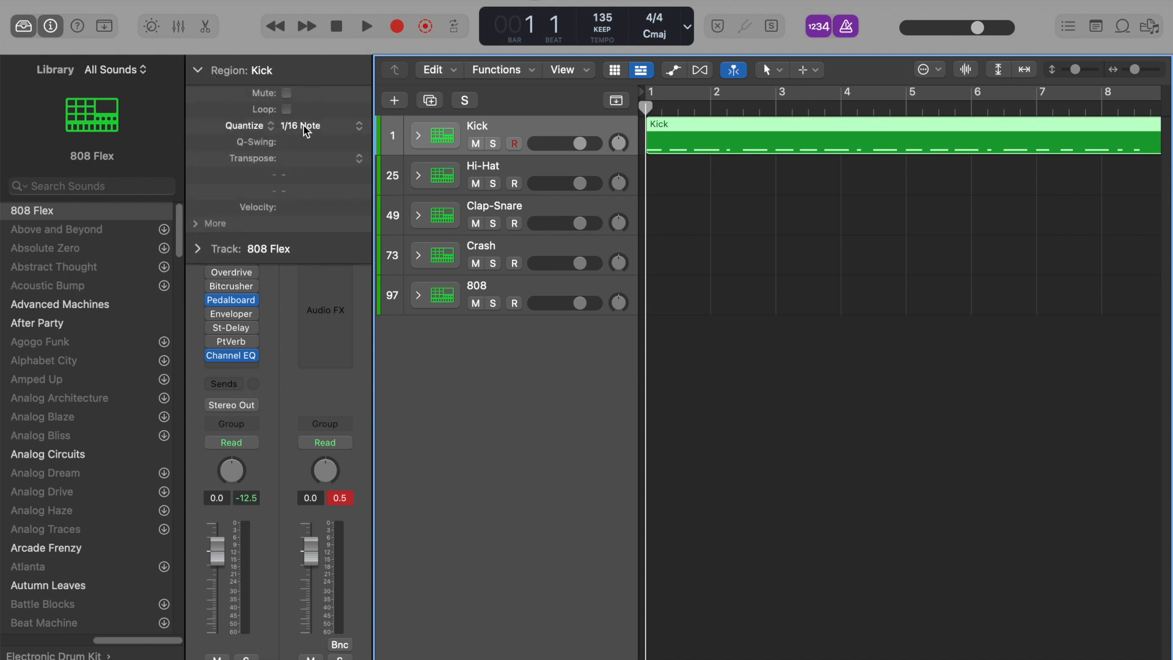
left_click(198, 70)
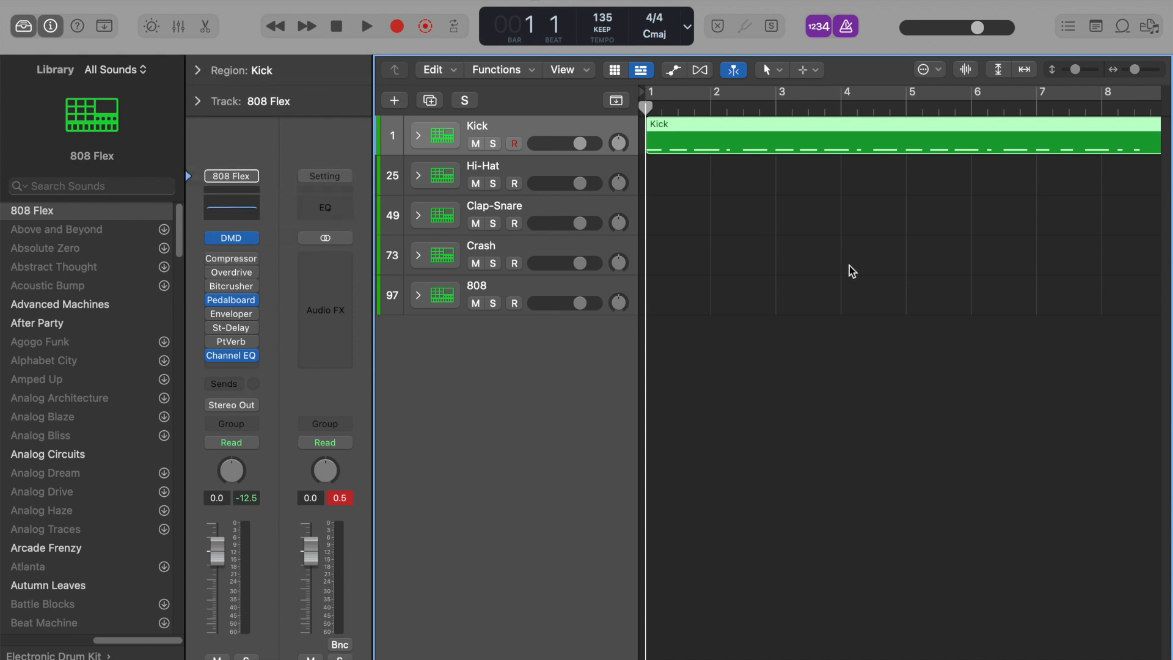
Listen to the Kick region again from bar 1 and stop playback.
key("super+Left")
key("space")
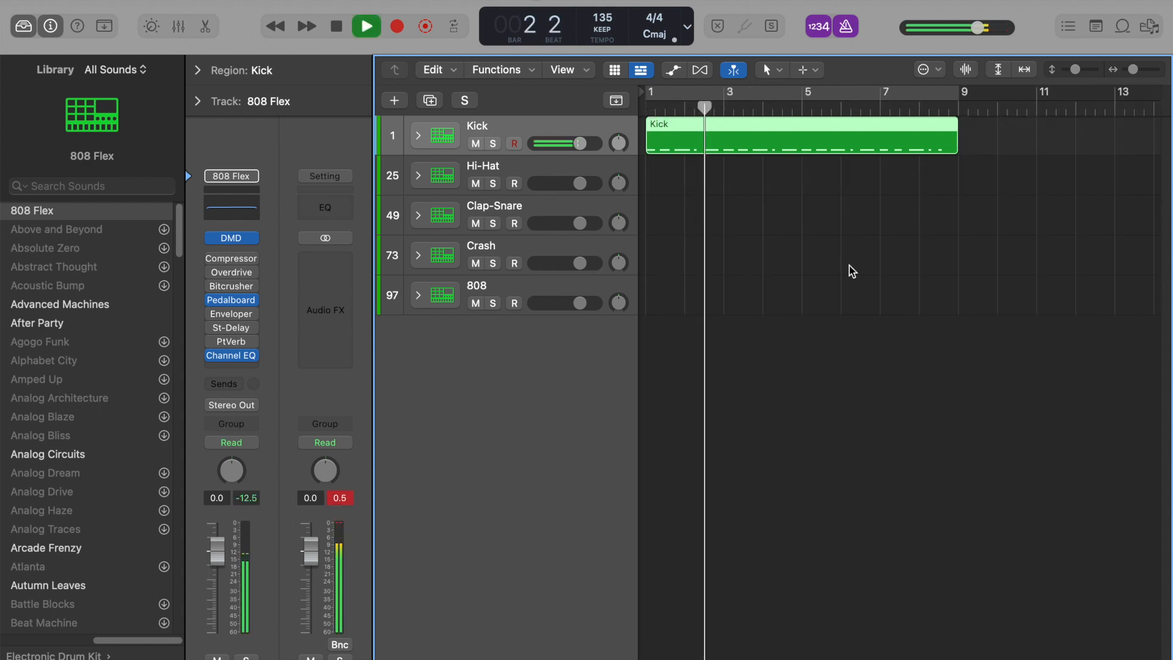
key("space")
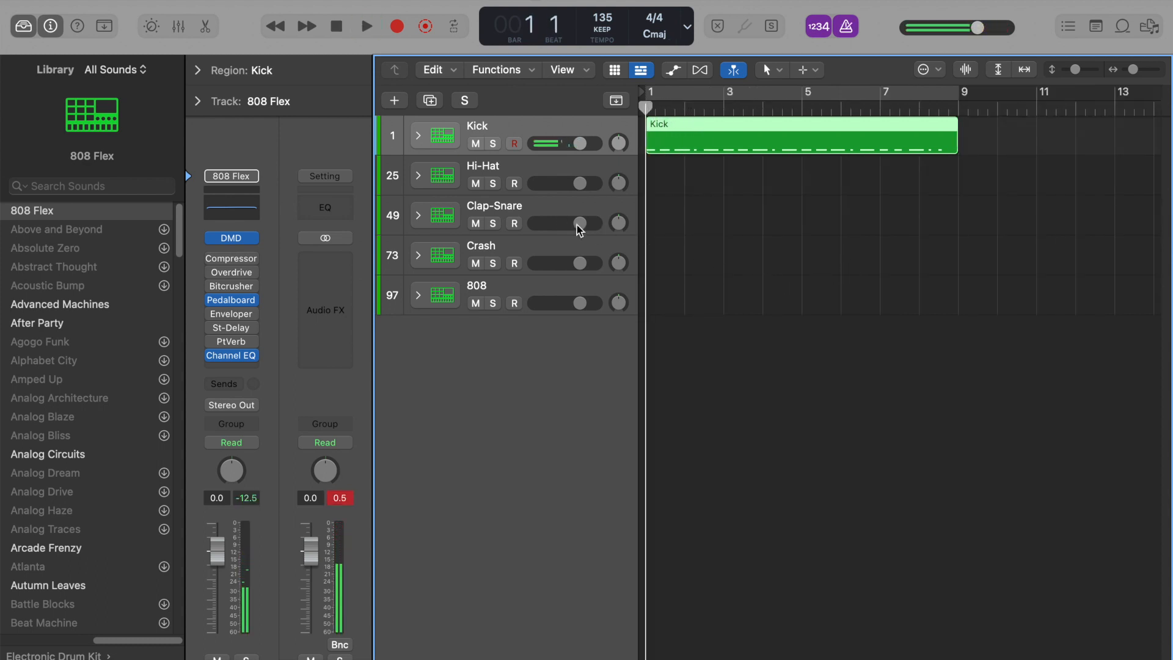
Arm the Hi-Hat track and record an eight-bar hi-hat pattern from bar 1 along with the kick.
left_click(517, 184)
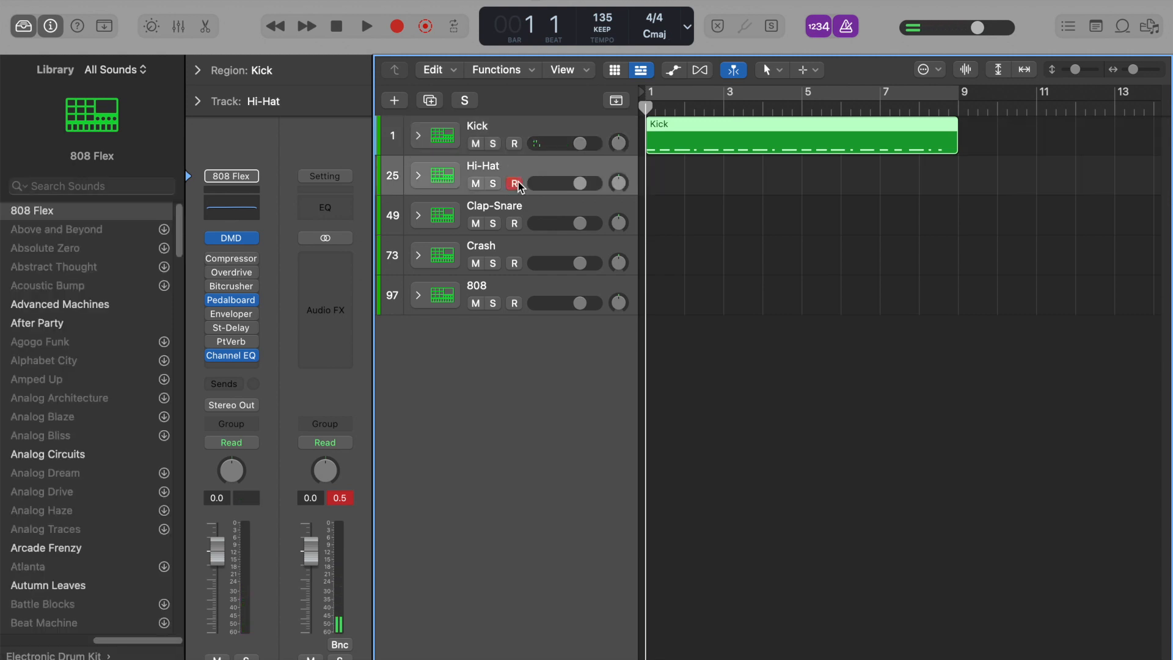
key("r")
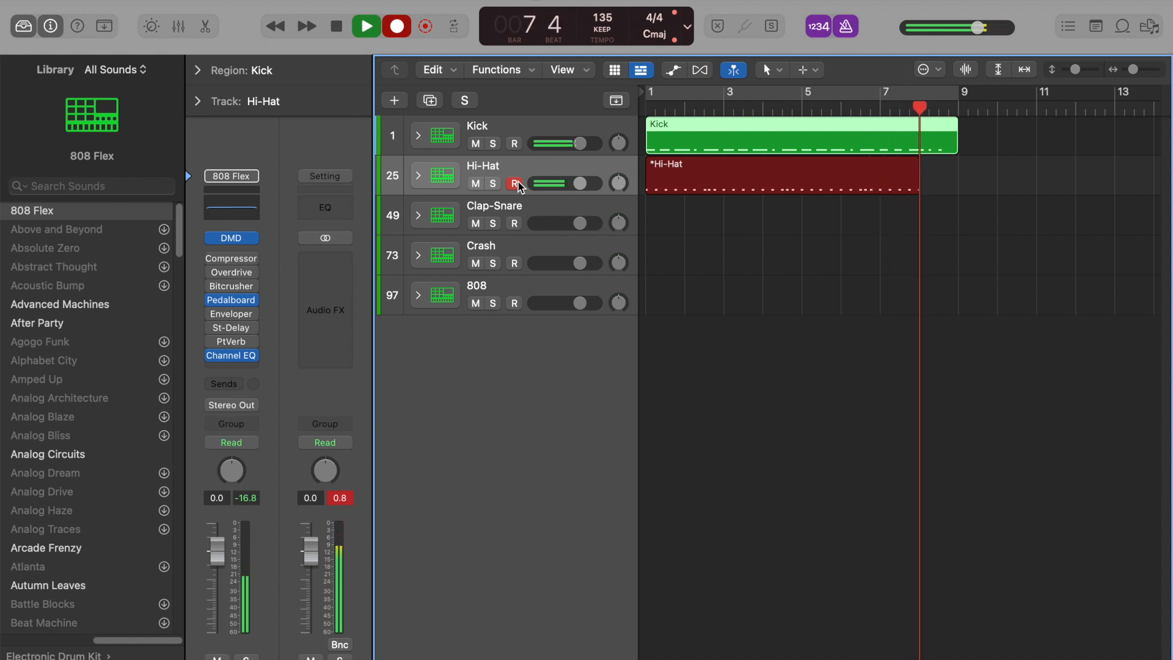
key("space")
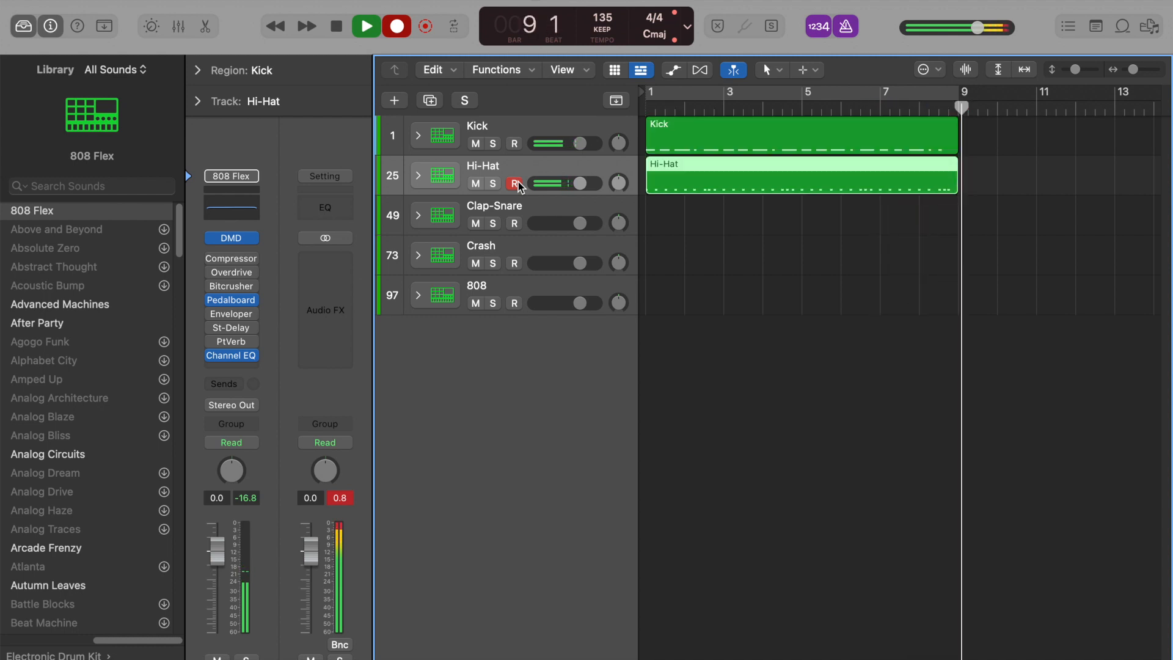
Finish the hi-hat recording after eight bars and listen to it from bar 1 with the kick.
key("space")
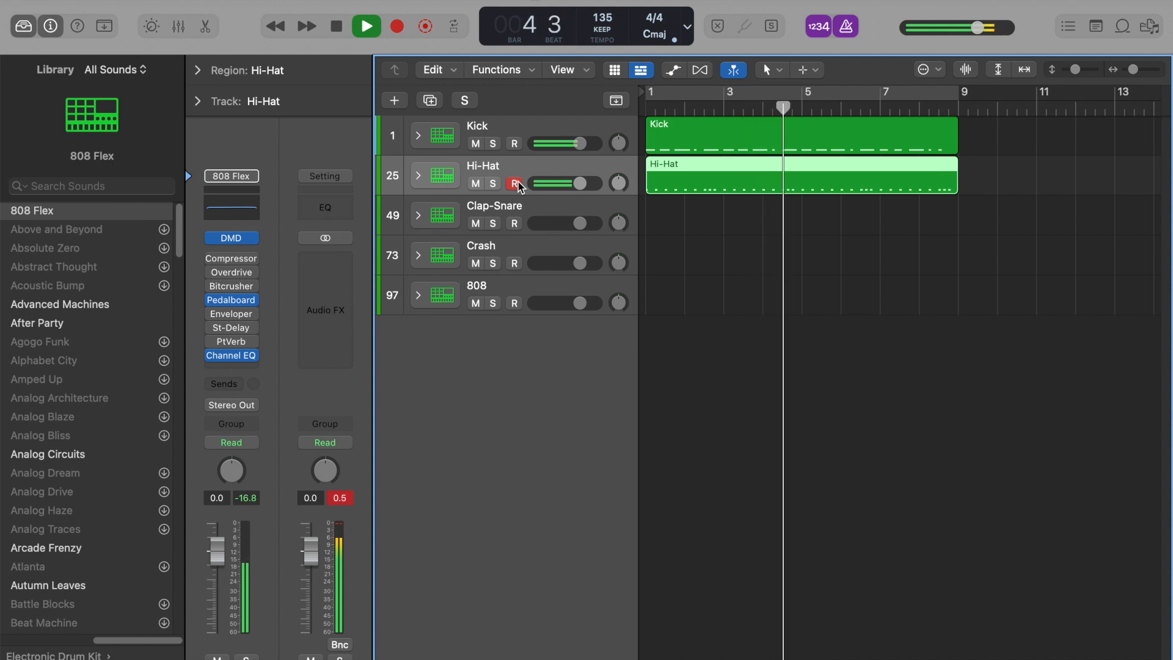
key("space")
Select the Clap-Snare track and enable it for recording.
left_click(543, 208)
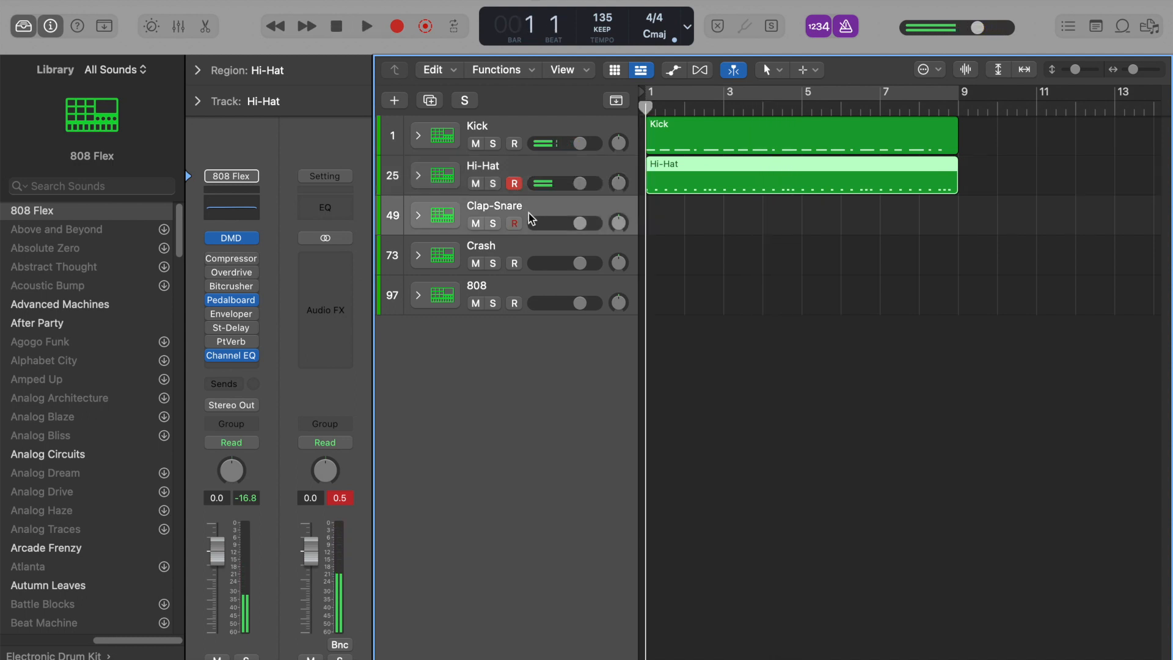
left_click(515, 224)
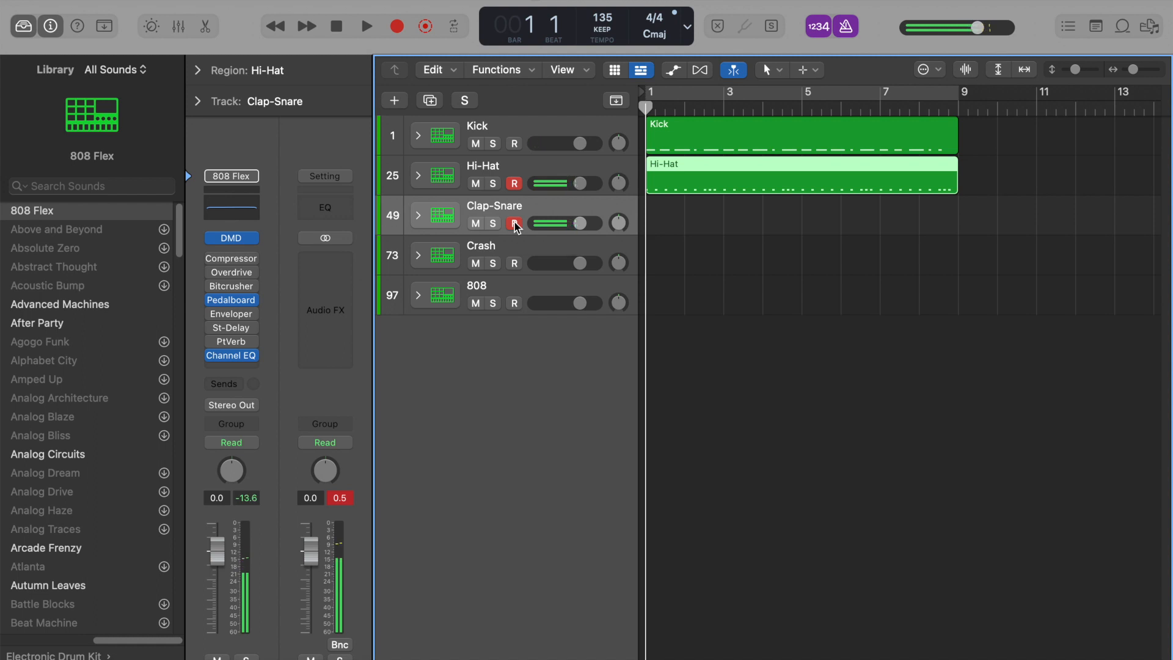
key("r")
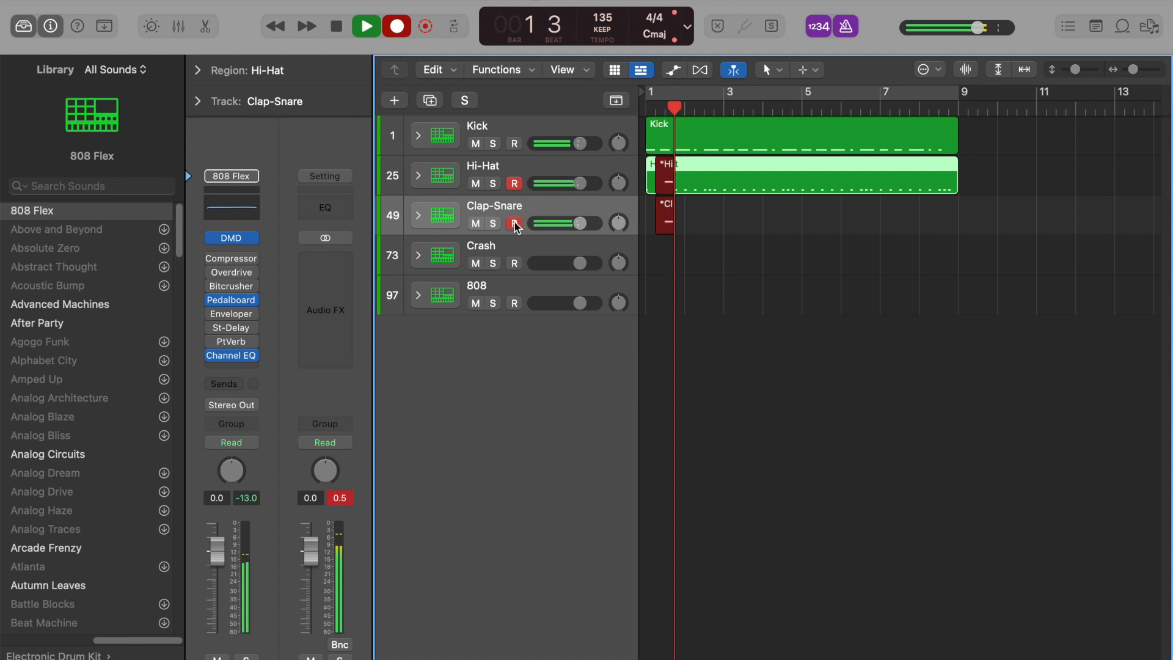
key("space")
key("super+z")
key("Return")
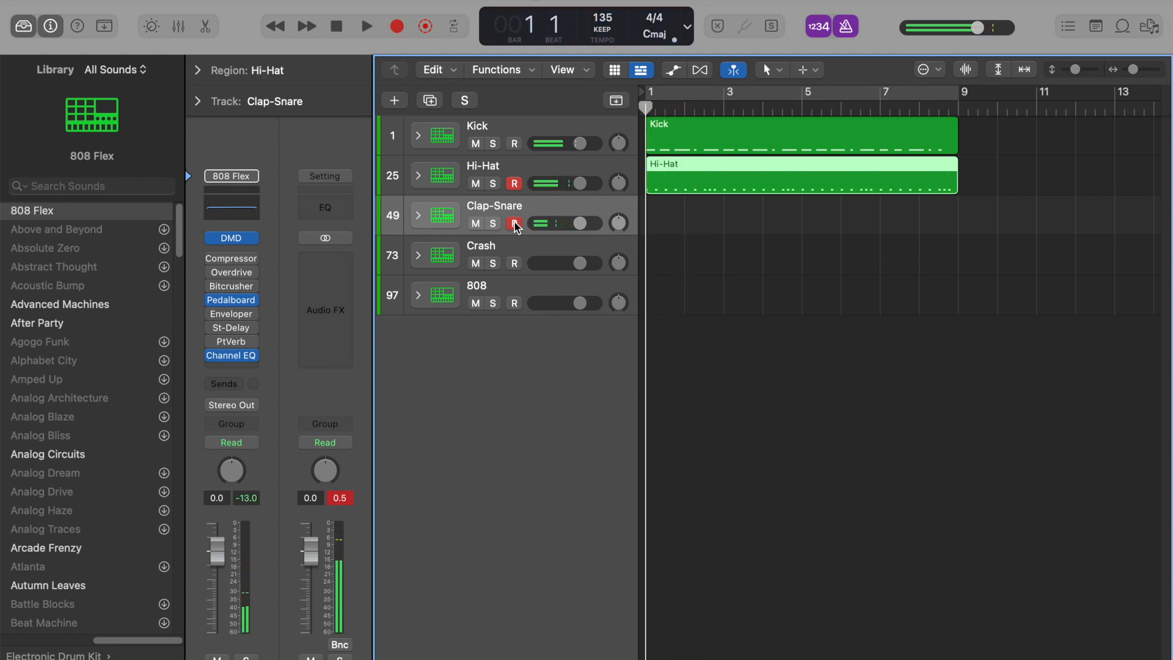
Disarm the Hi-Hat track and record an eight-bar clap-snare pattern from bar 1 on the Clap-Snare track only.
left_click(514, 184)
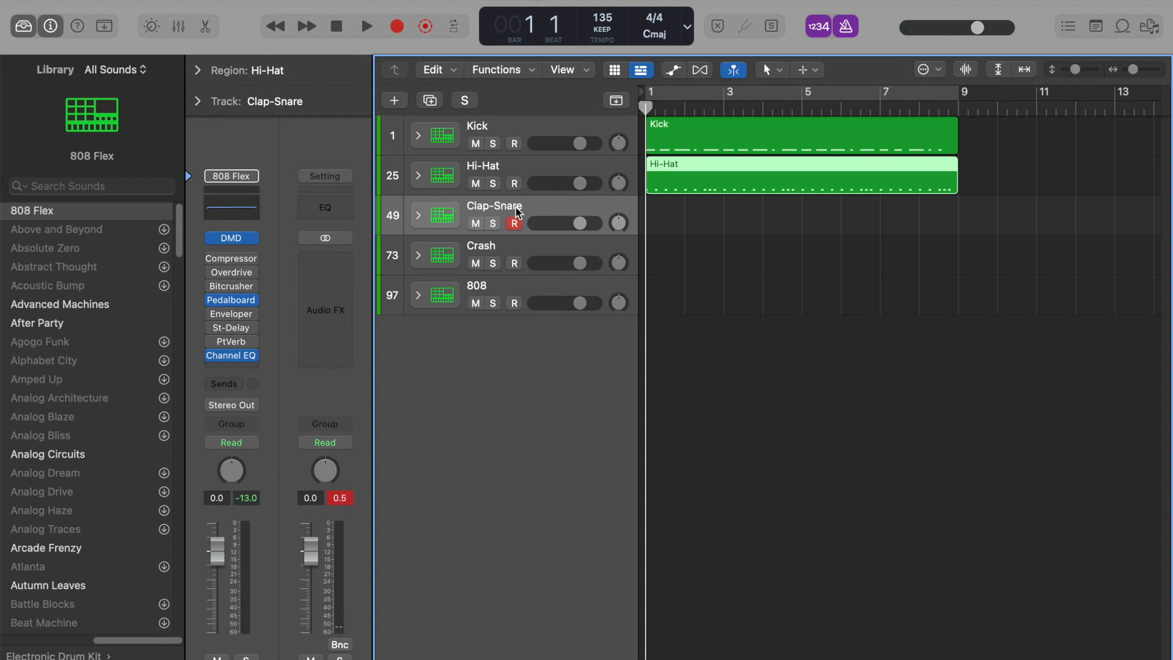
key("r")
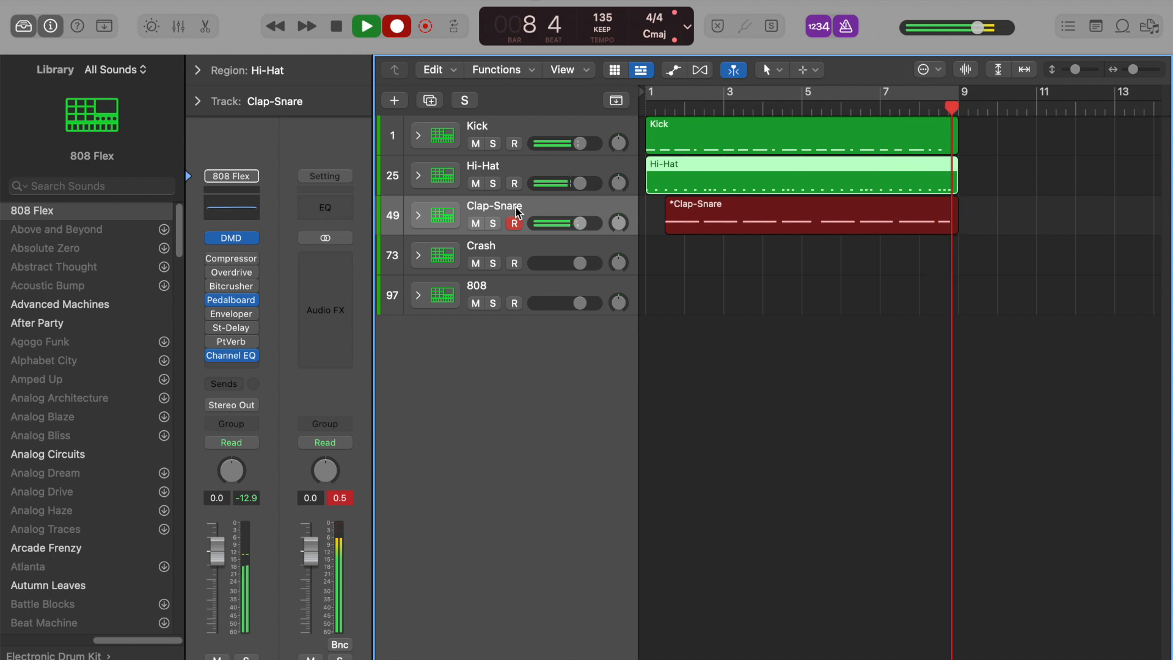
key("space")
Listen to the opening bars of the kick, hi-hat and clap-snare together from bar 1.
key("Return")
key("space")
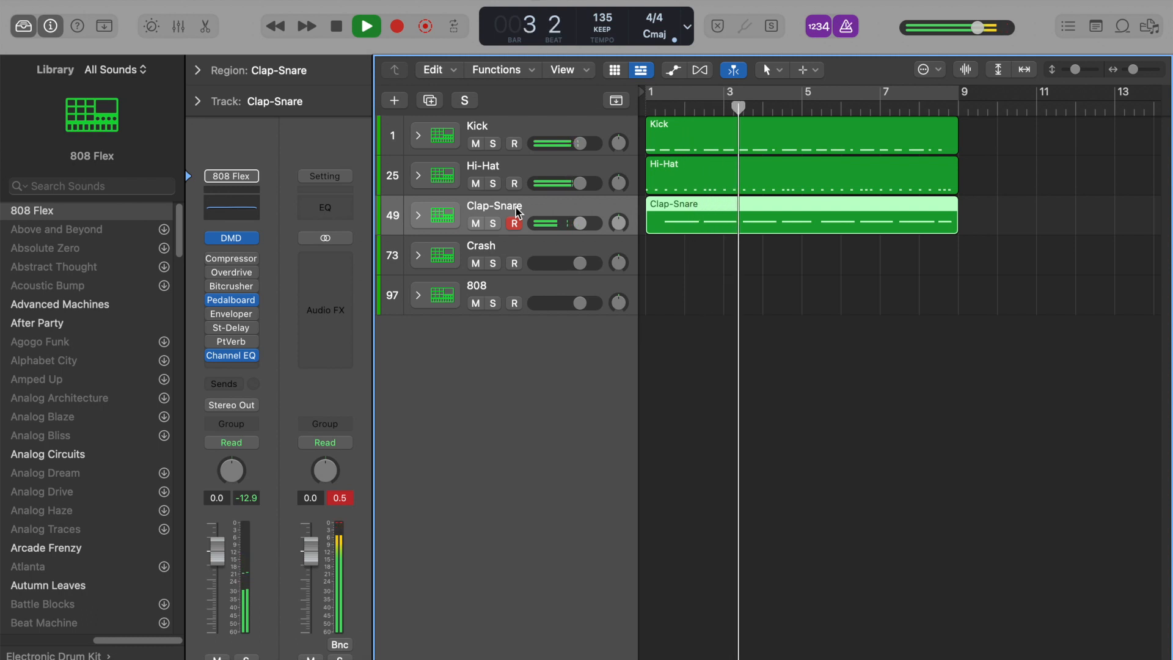
key("space")
Return the playhead to bar 1 and enable the Crash track for recording.
key("Return")
left_click(495, 253)
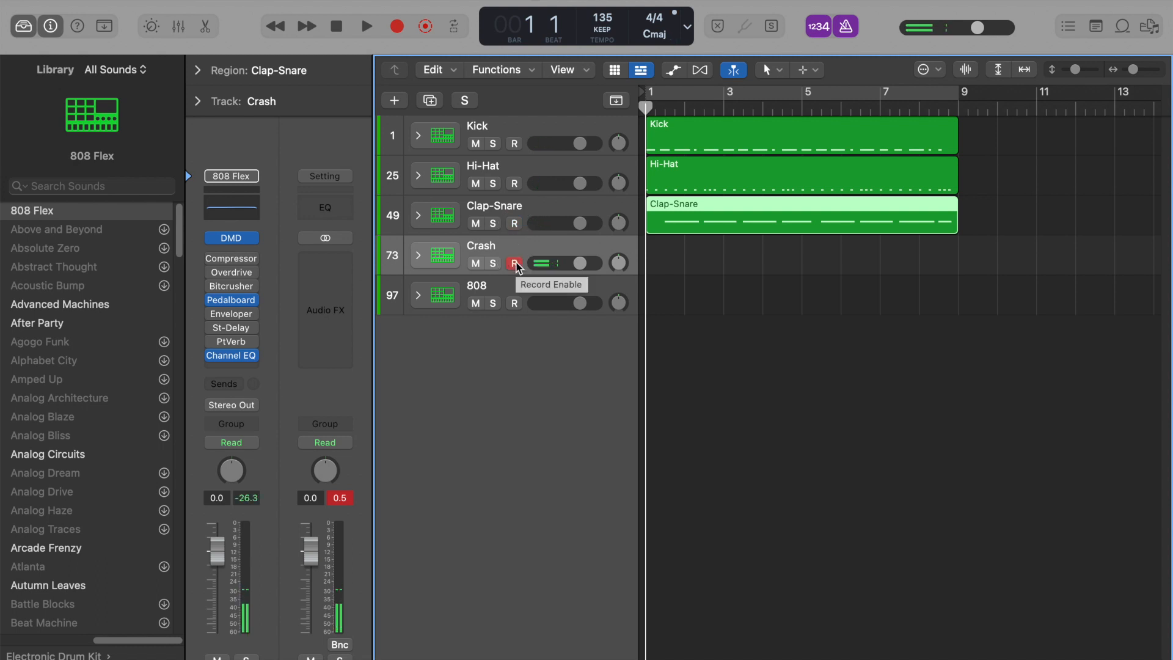
key("r")
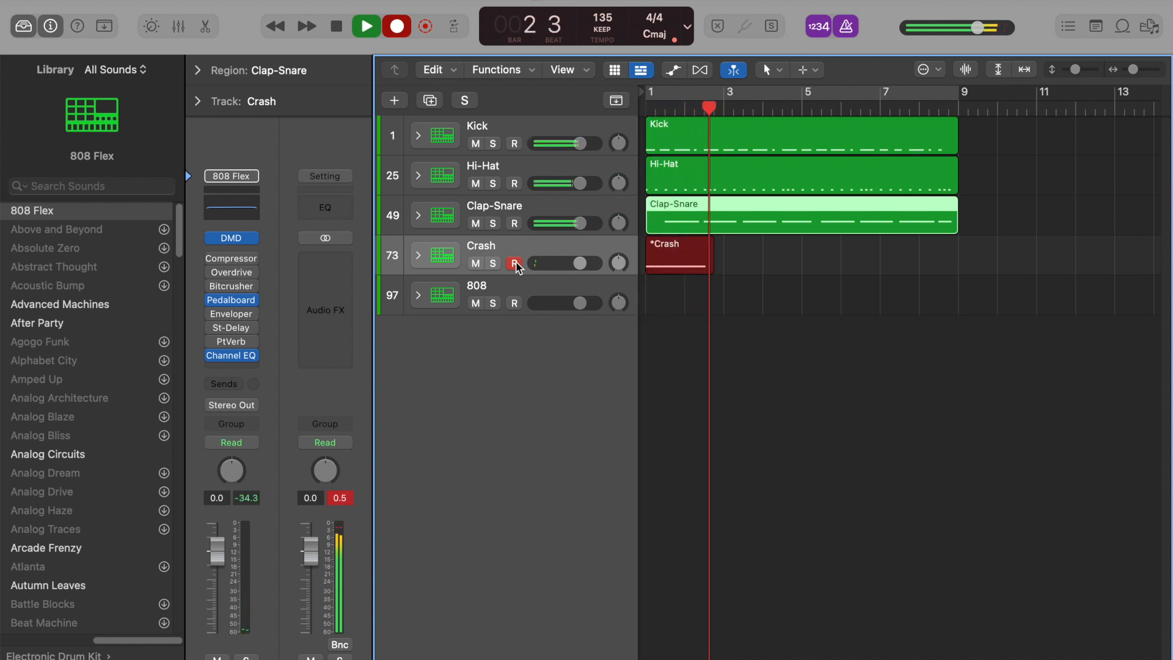
key("space")
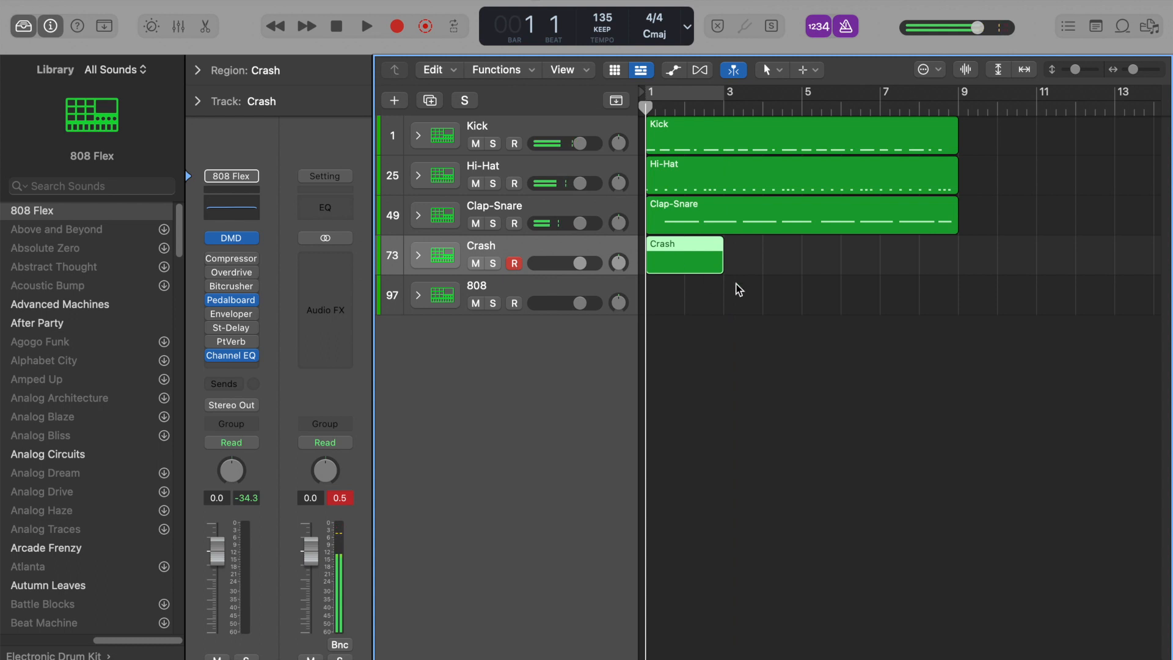
left_click_drag(720, 259, 945, 279)
left_click(869, 315)
key("space")
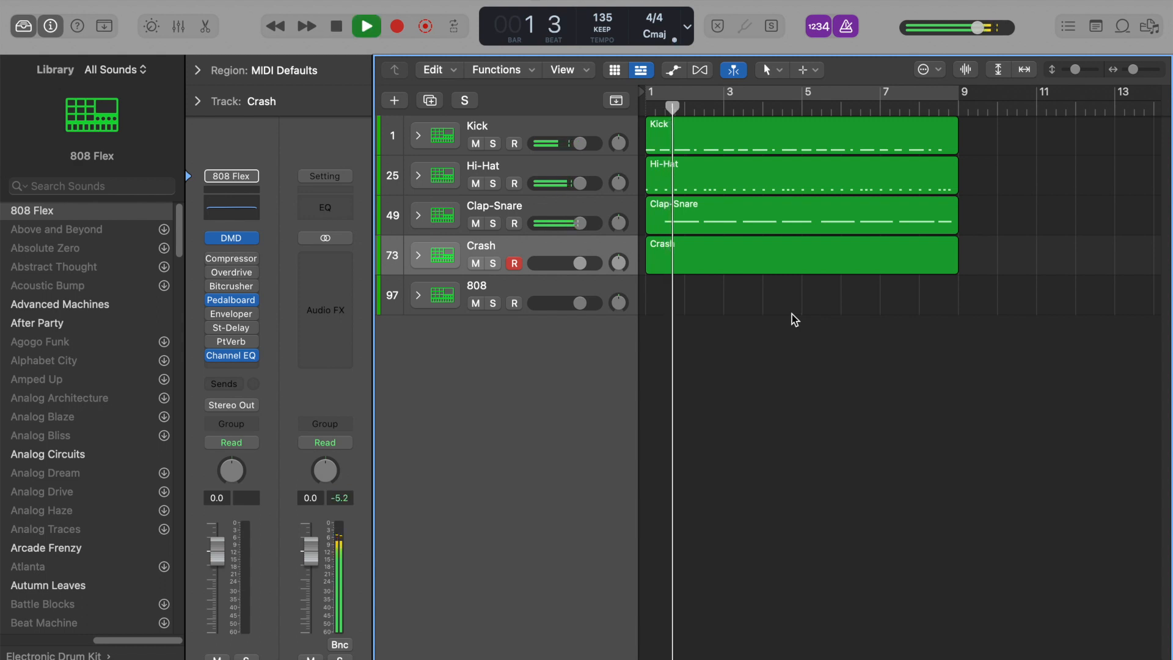
key("space")
left_click(751, 266)
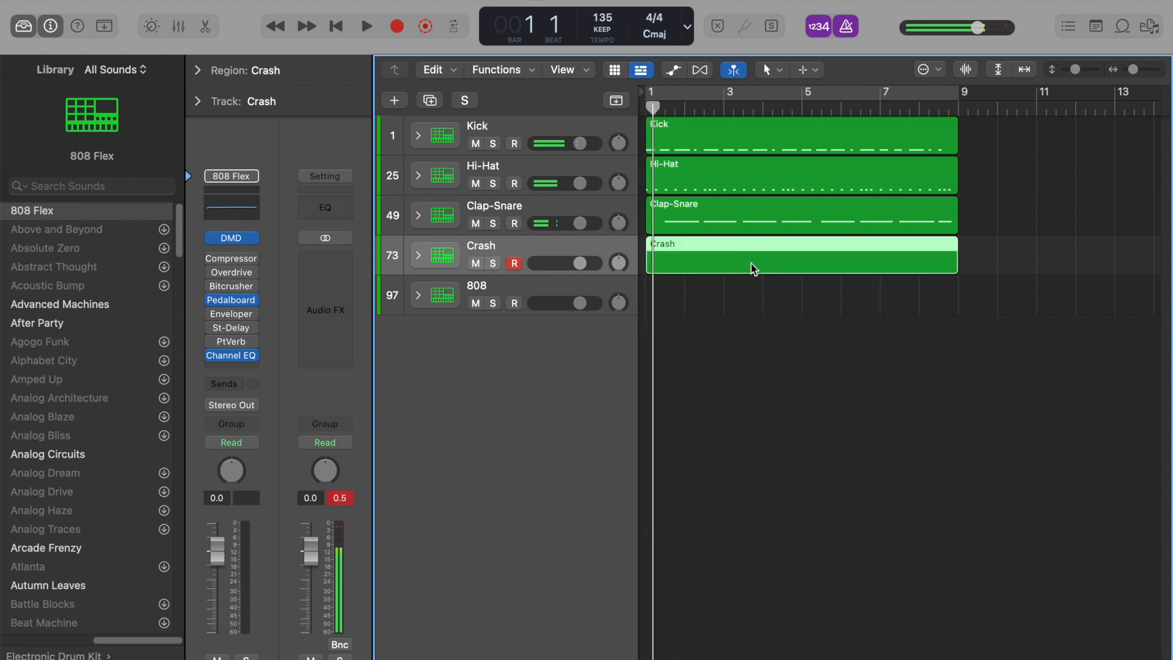
key("Delete")
Record one sustained crash note from bar 1 past bar 8 and trim the Crash region to end at bar 9.
key("Return")
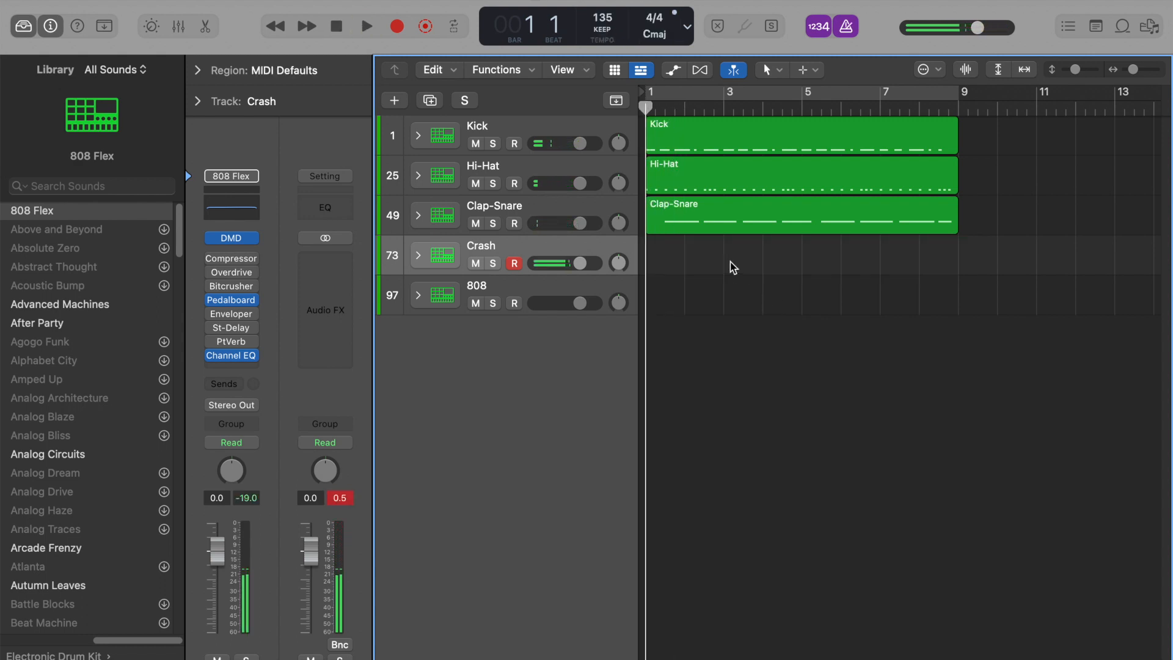
key("r")
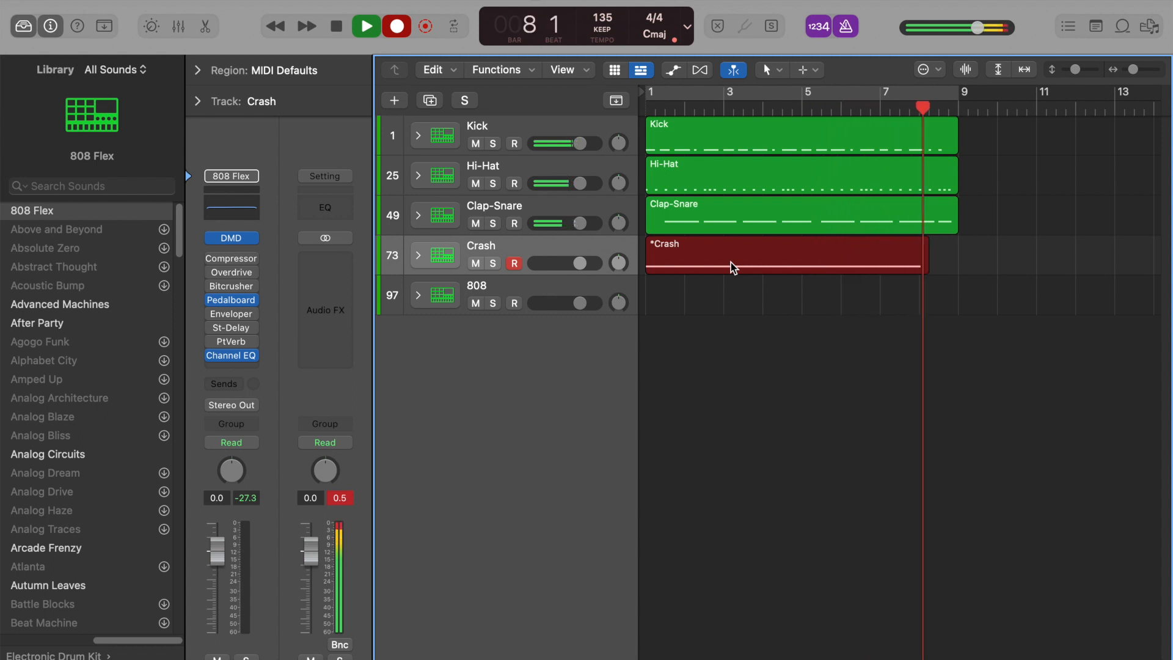
key("space")
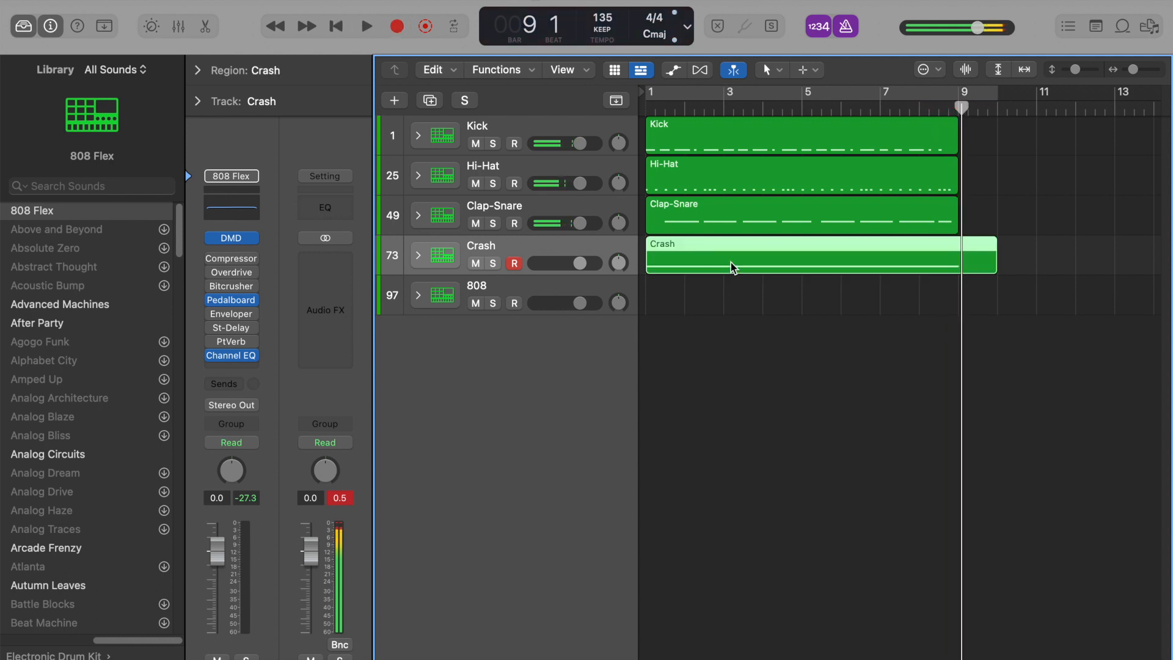
key("Return")
left_click_drag(990, 269, 957, 268)
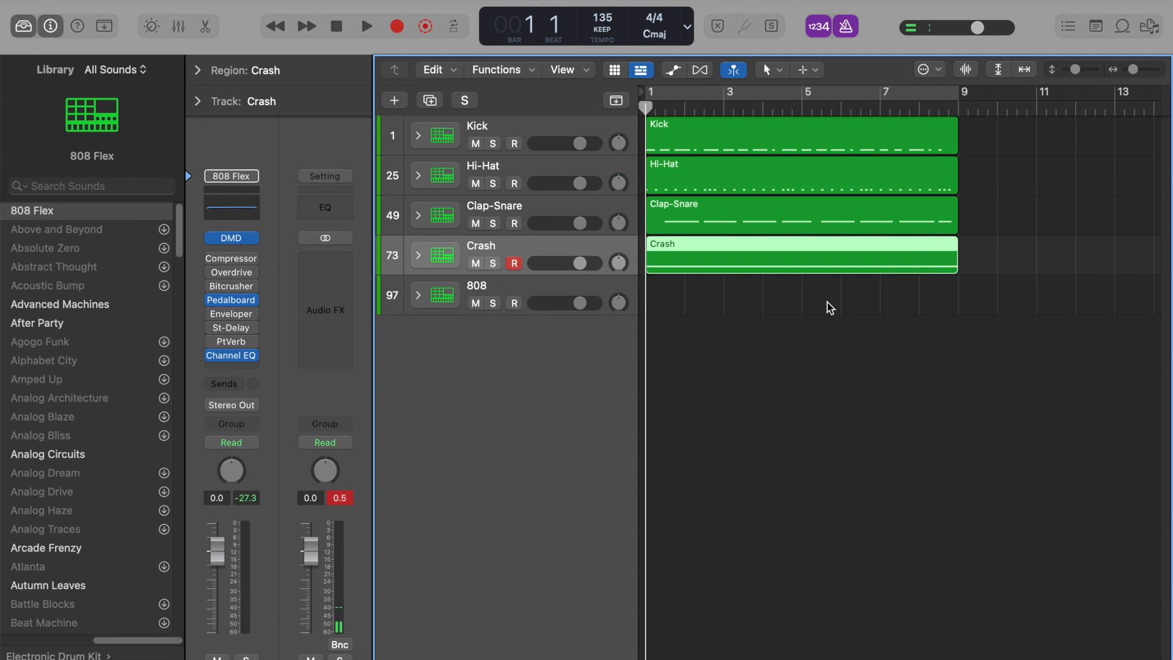
left_click(844, 307)
Arm the 808 track for recording and enlarge the height of the Kick and 808 tracks.
left_click(529, 282)
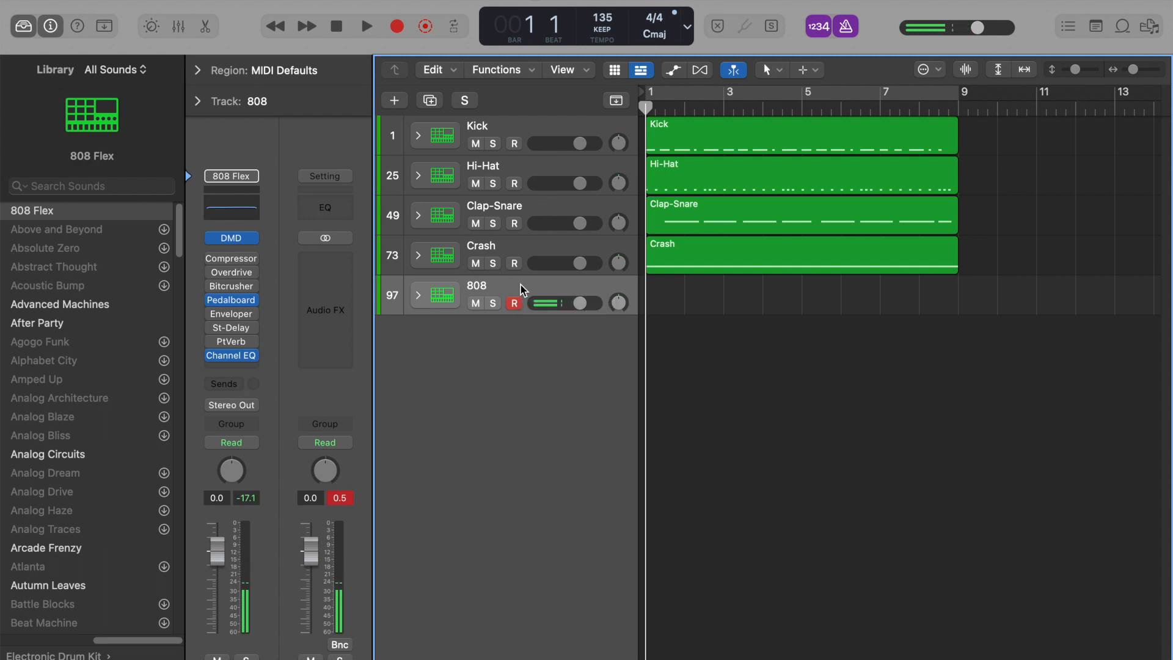
key("super+Right")
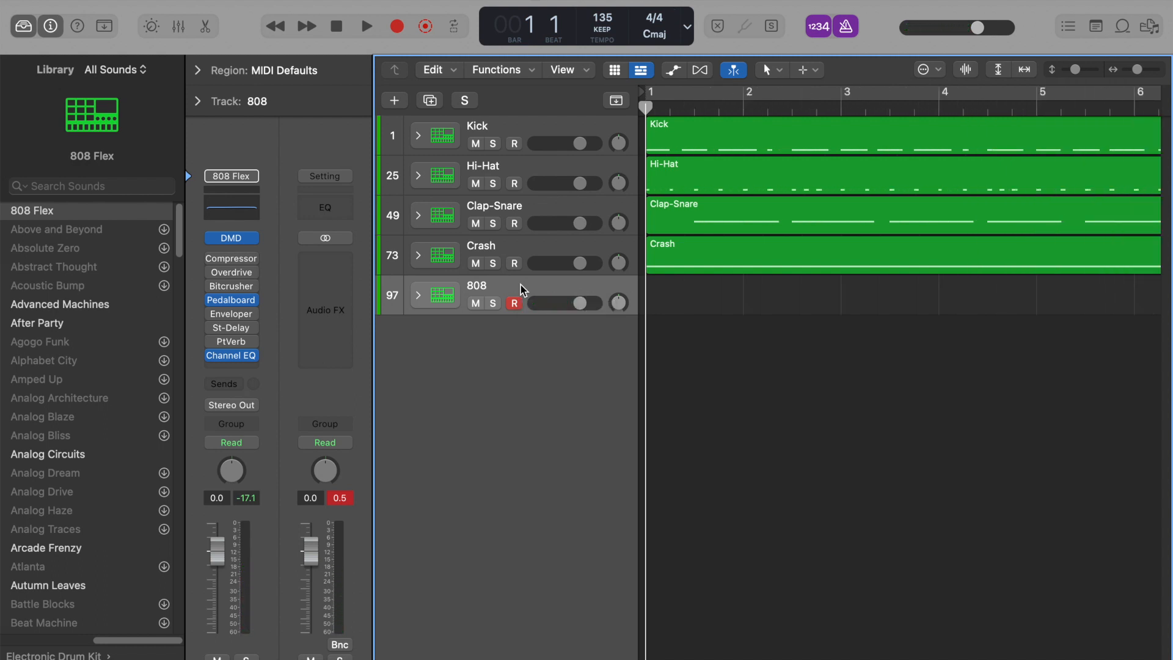
key("super+0")
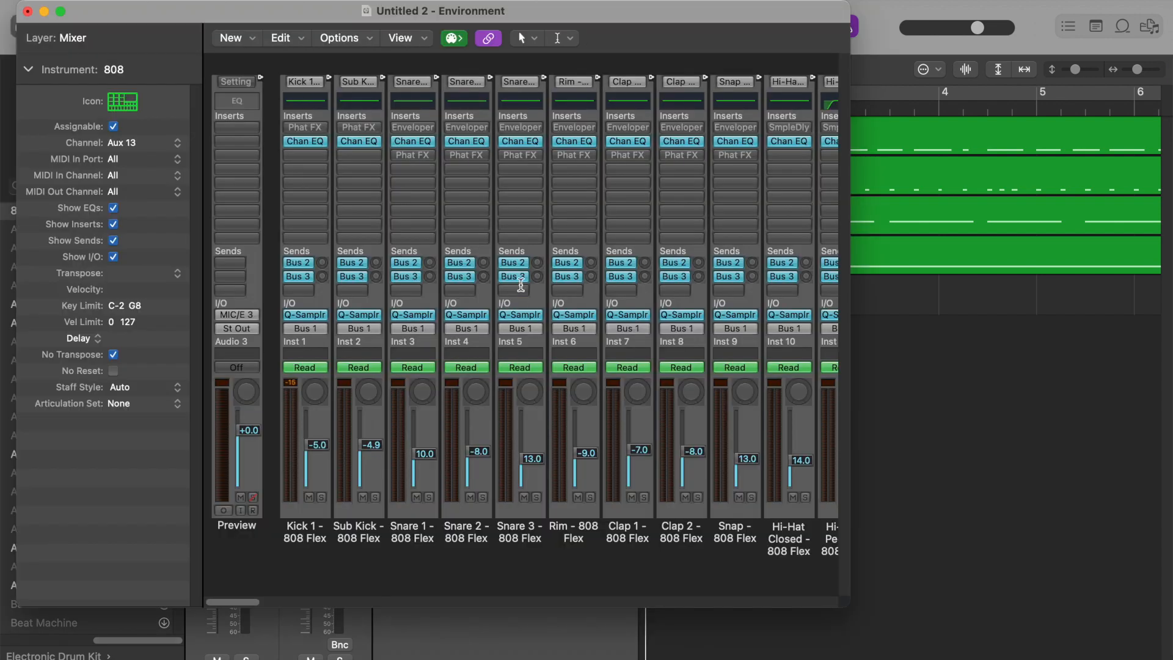
left_click(28, 11)
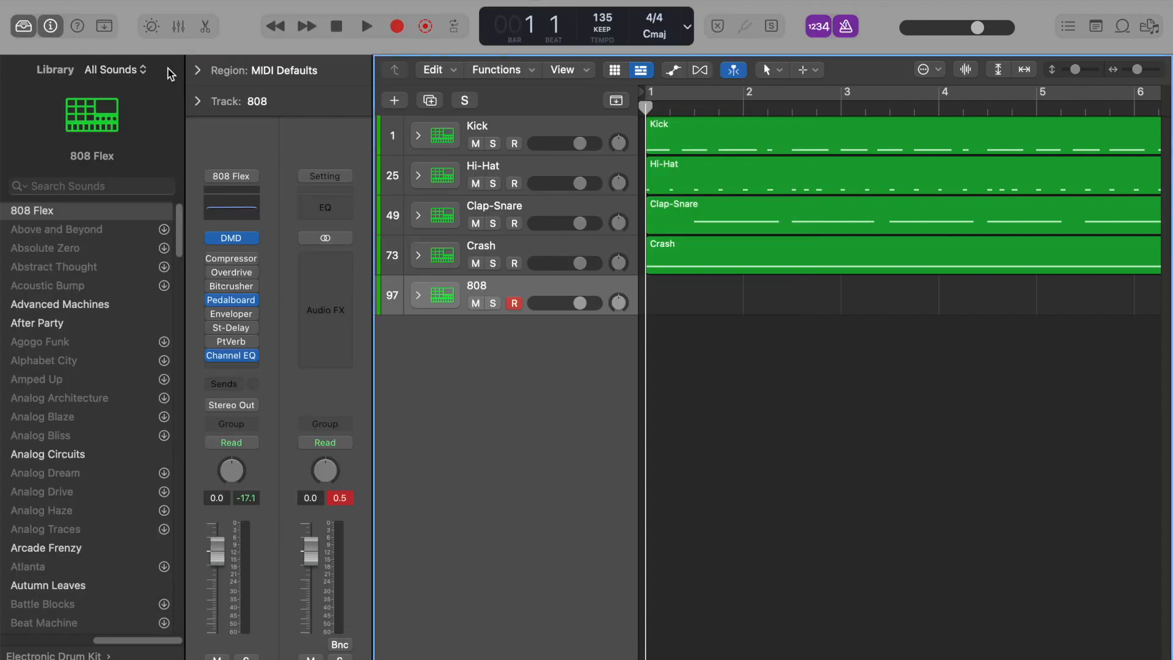
key("super+Right")
key("super+Left")
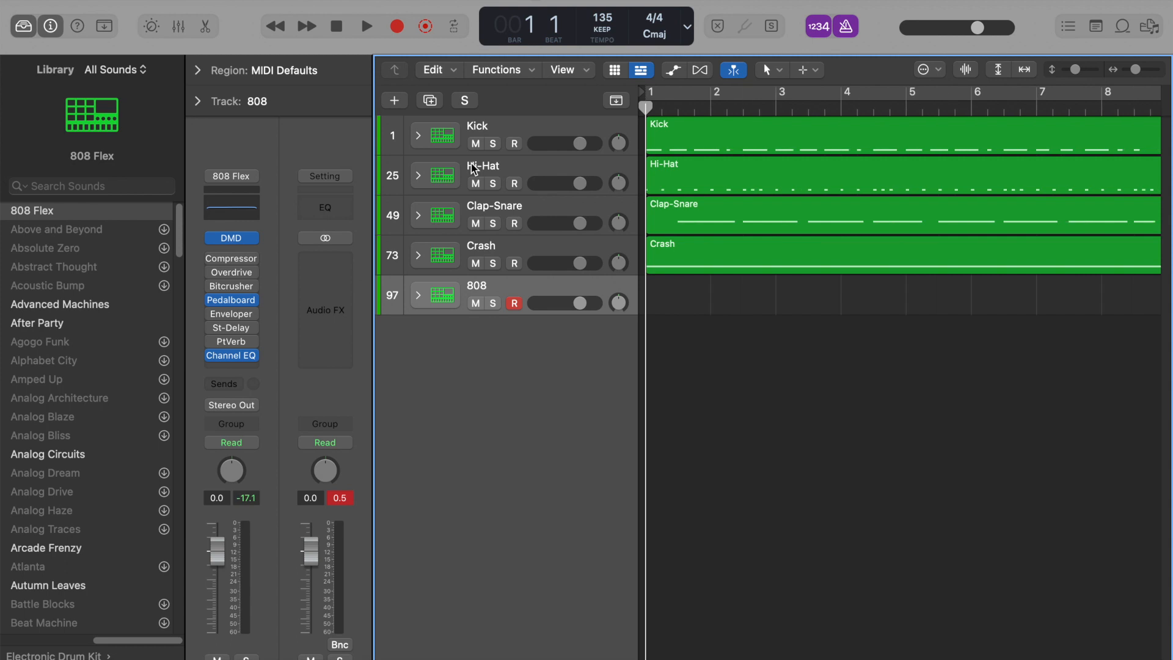
left_click_drag(476, 152, 470, 281)
left_click_drag(473, 395, 466, 459)
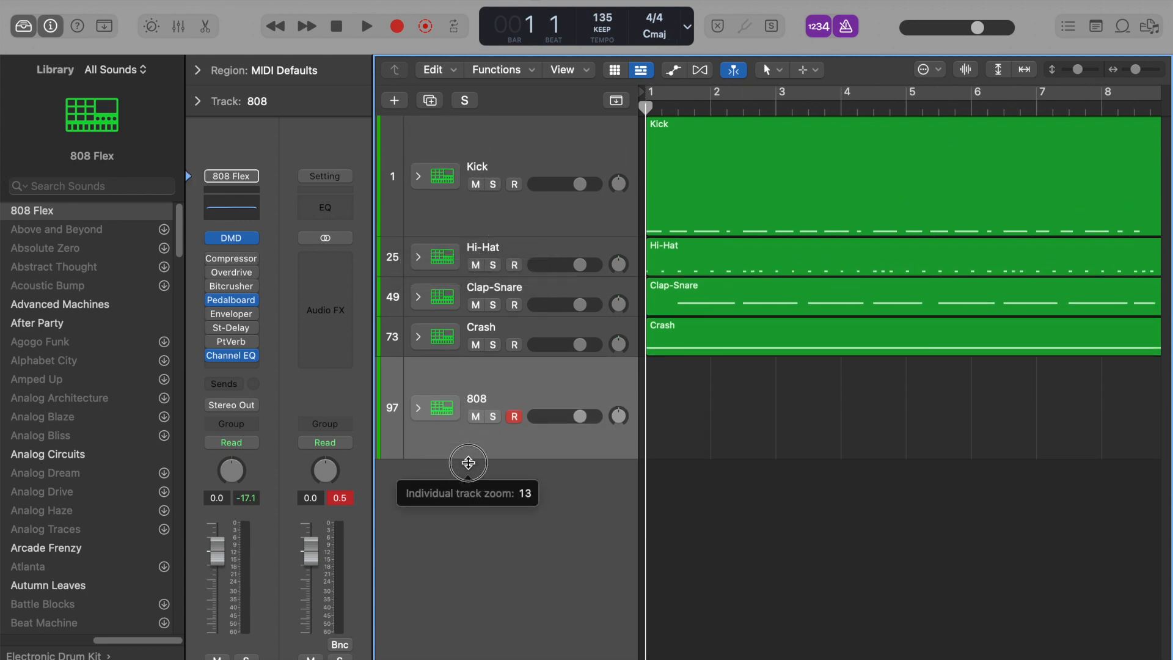
key("super+Left")
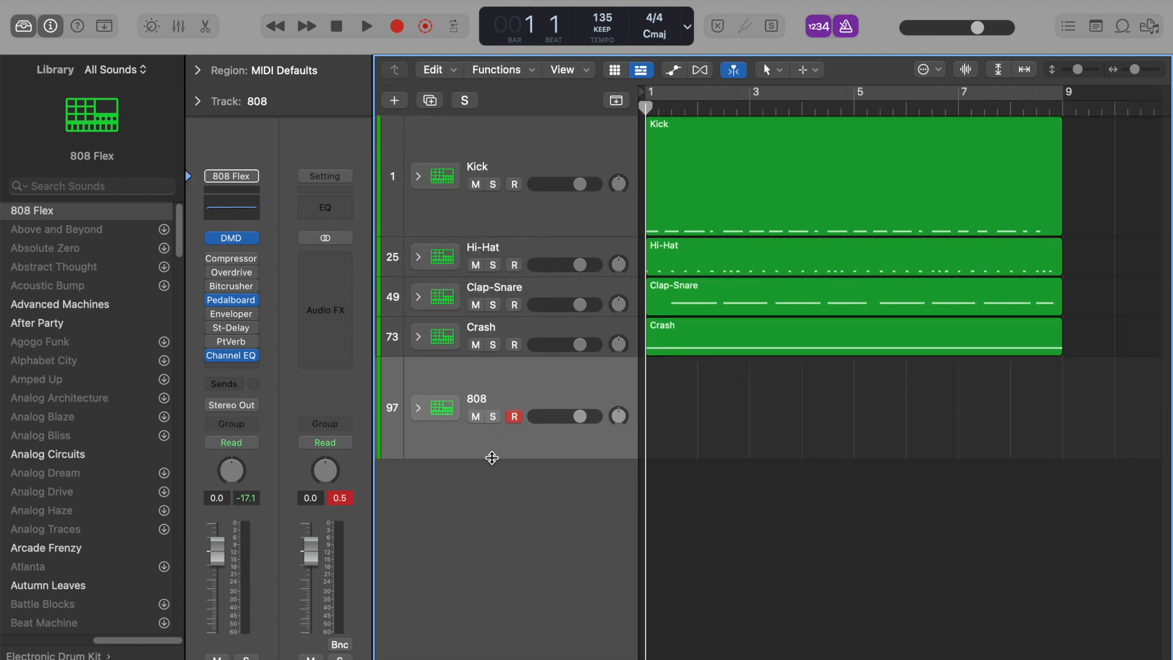
Hide the Library and record the 808 part on its track, running the take from bar 1 through bar 8.
left_click(18, 32)
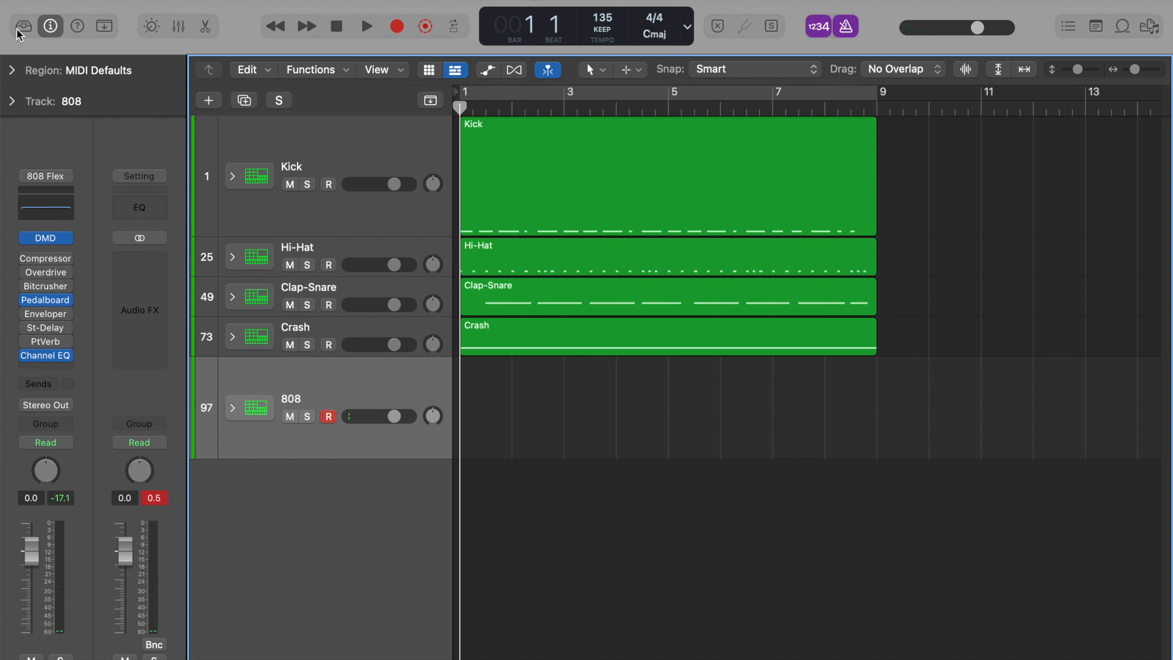
key("super+Right")
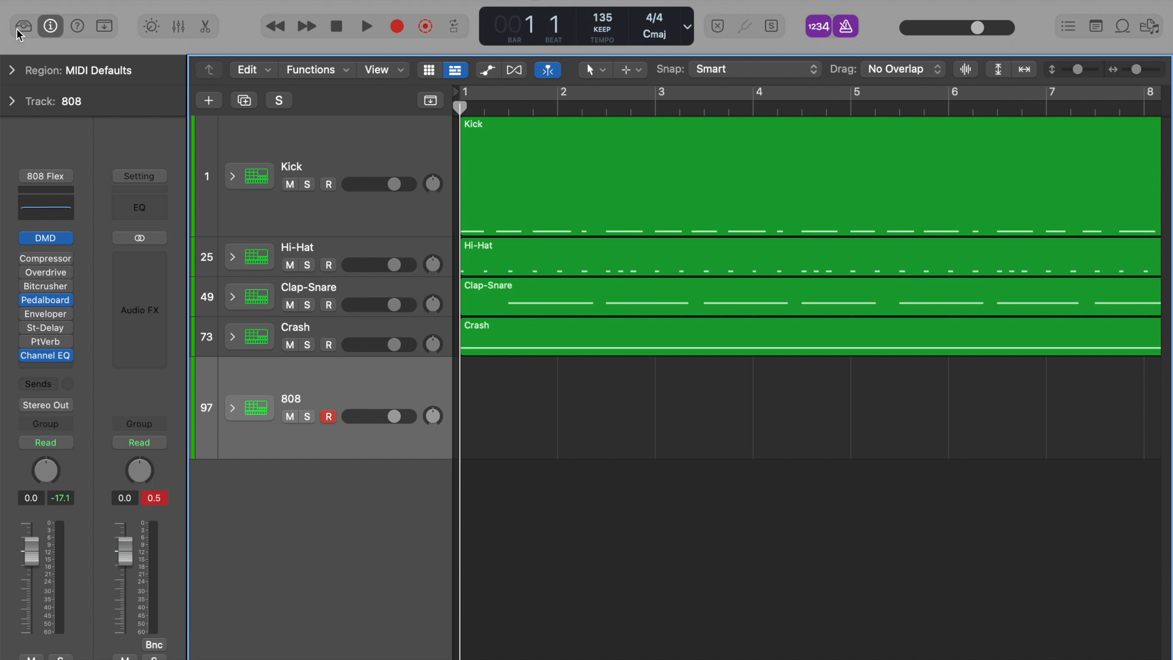
key("r")
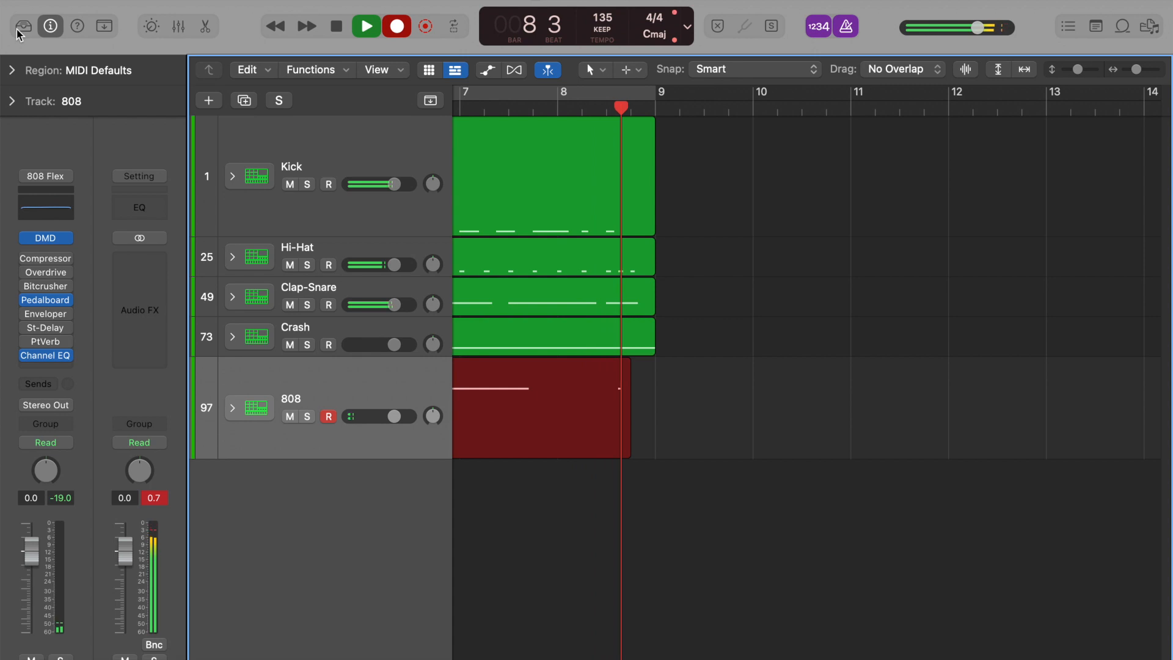
key("space")
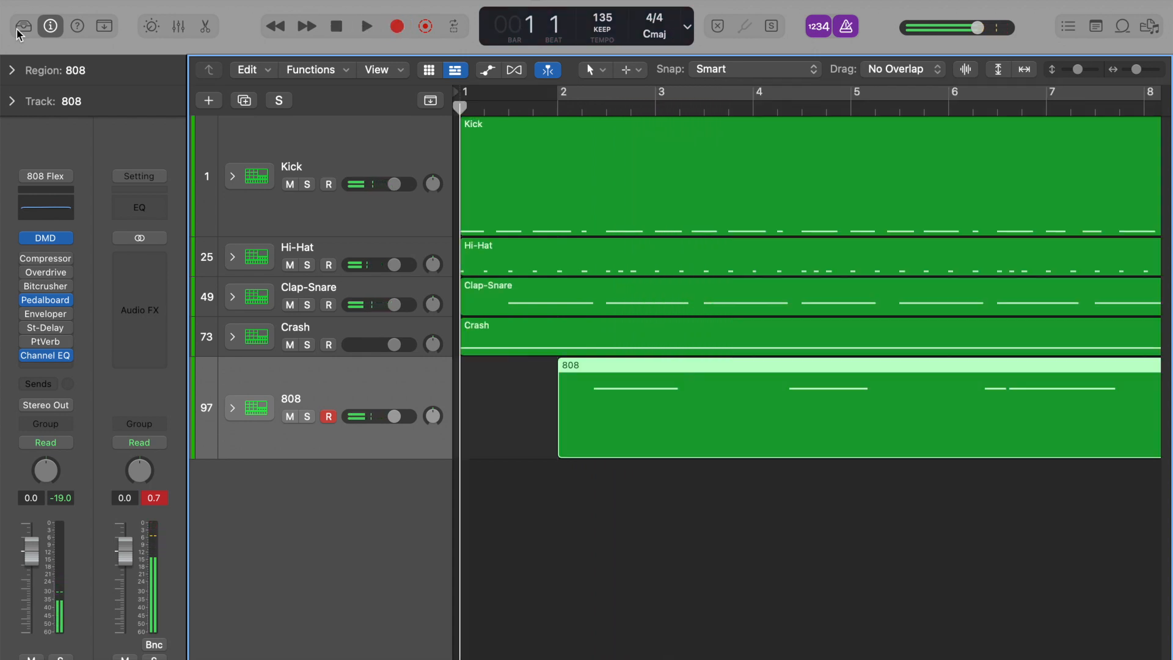
Disarm the 808 track, turn on an eight-bar cycle from bar 1 to bar 9 and listen to the full beat in the loop.
key("super+Left")
key("super+Left")
key("super+Left")
key("super+Up")
key("super+Up")
key("super+Up")
key("super+Up")
key("super+Up")
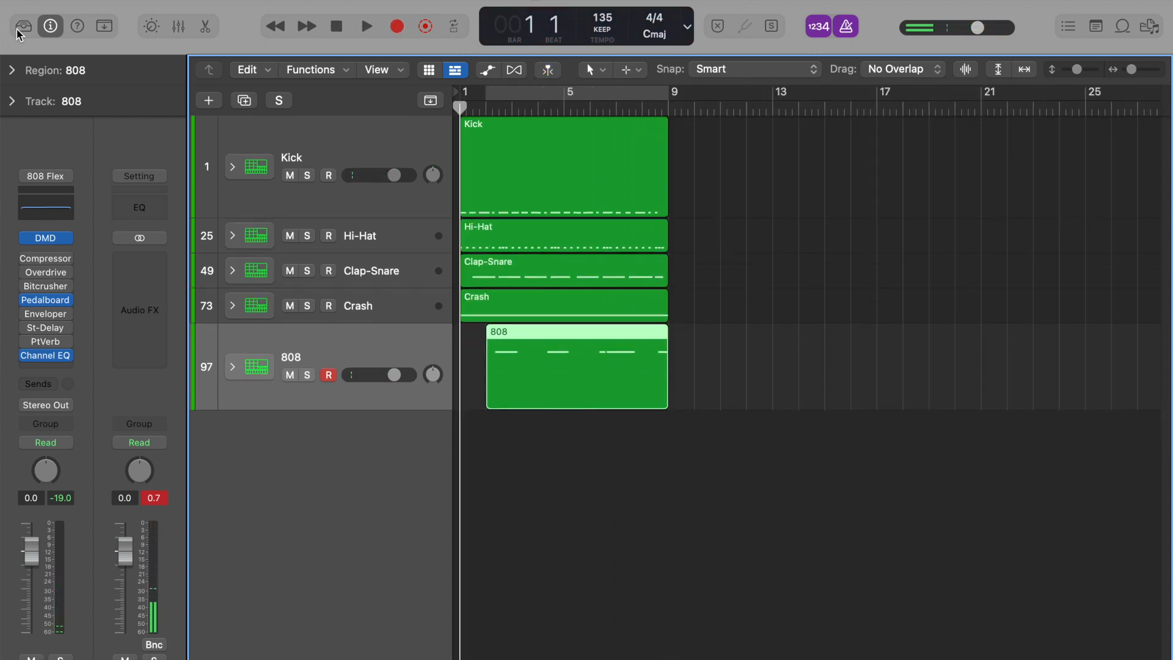
key("super+Up")
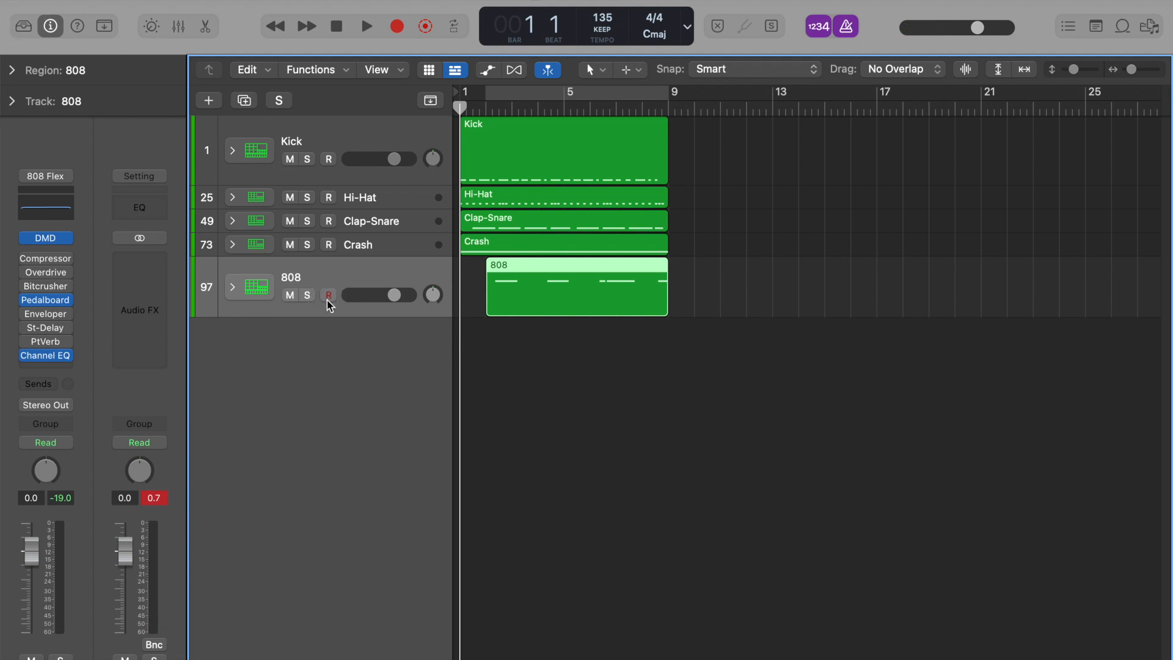
key("c")
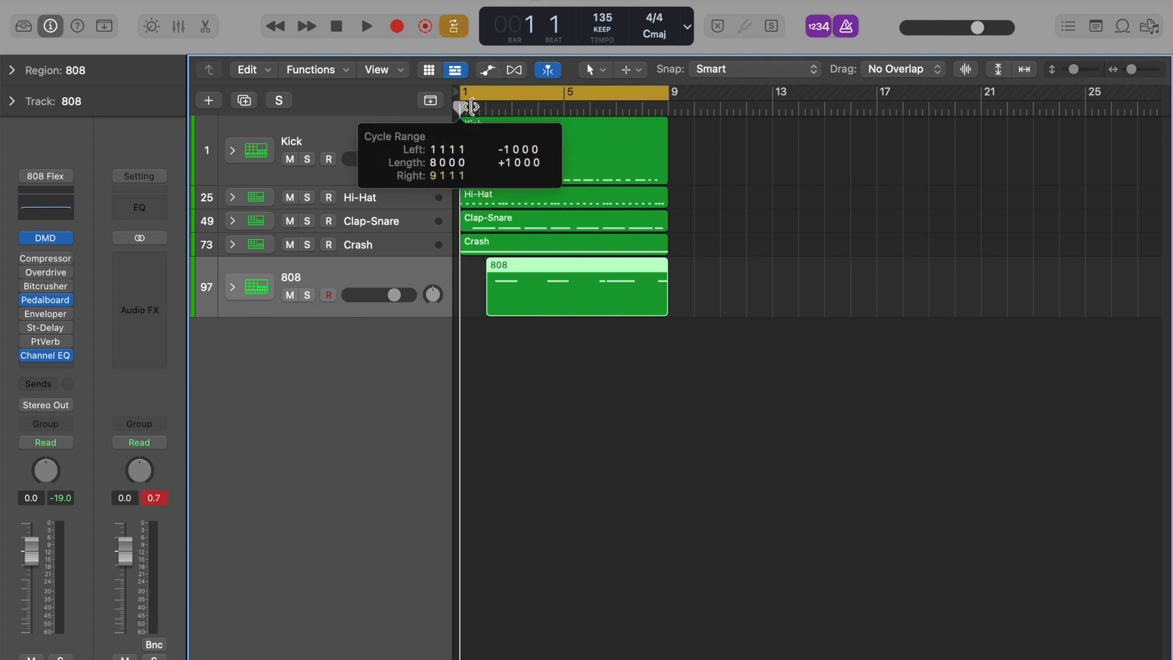
key("space")
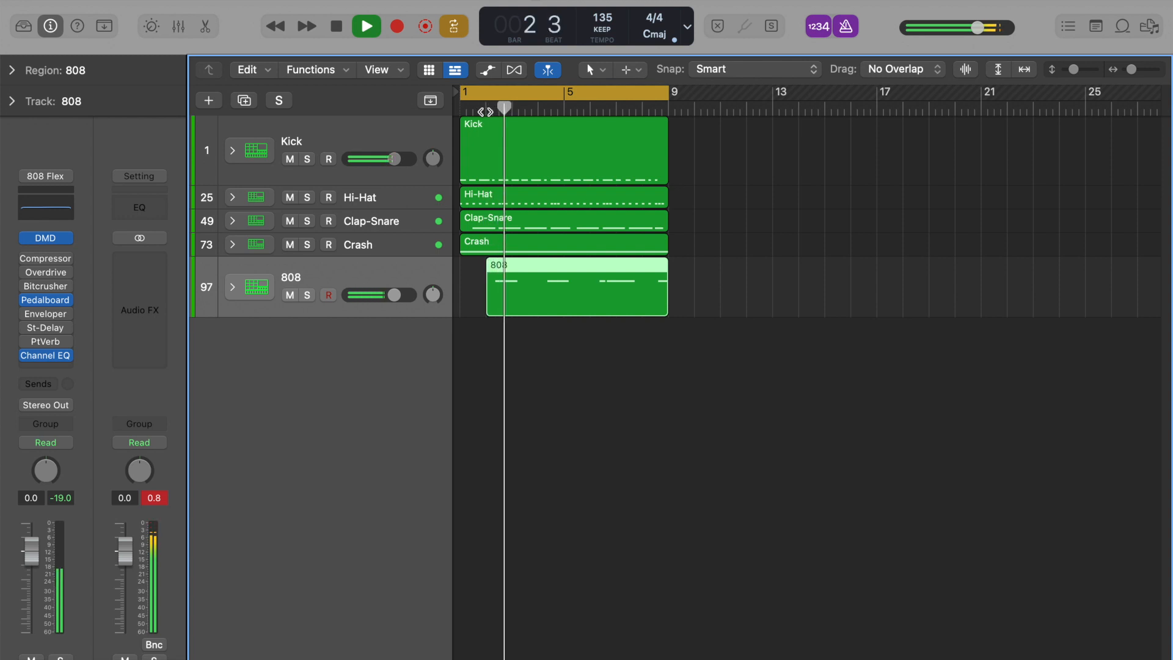
key("space")
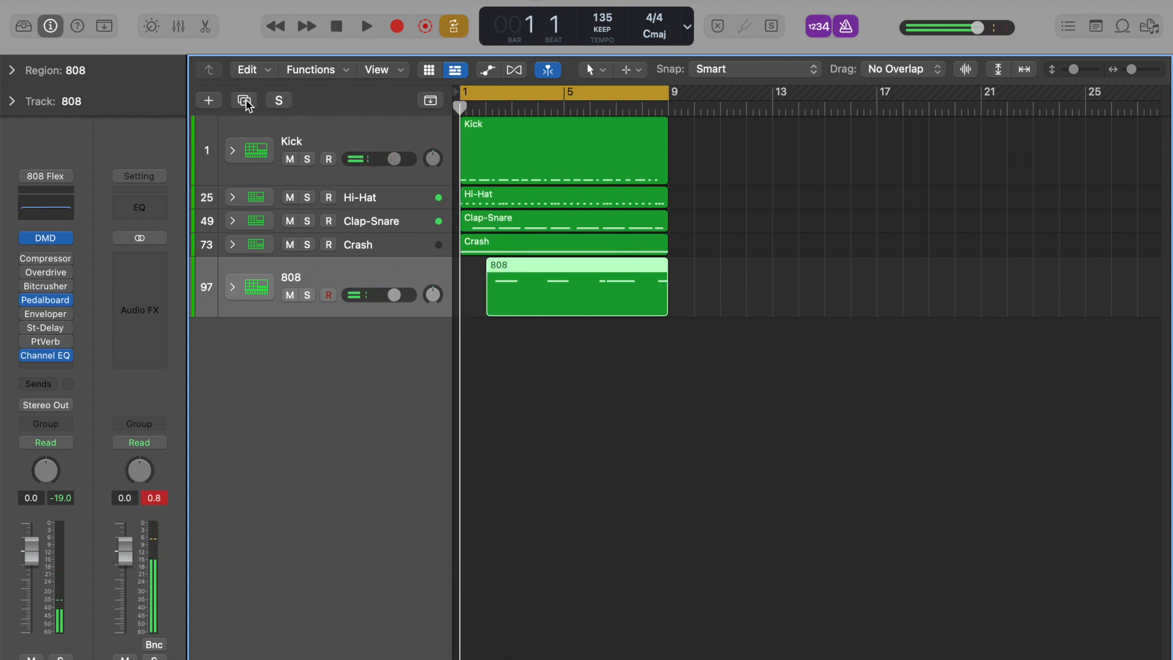
Create one new Software Instrument track with the Default Patch and the Library opened.
left_click(210, 101)
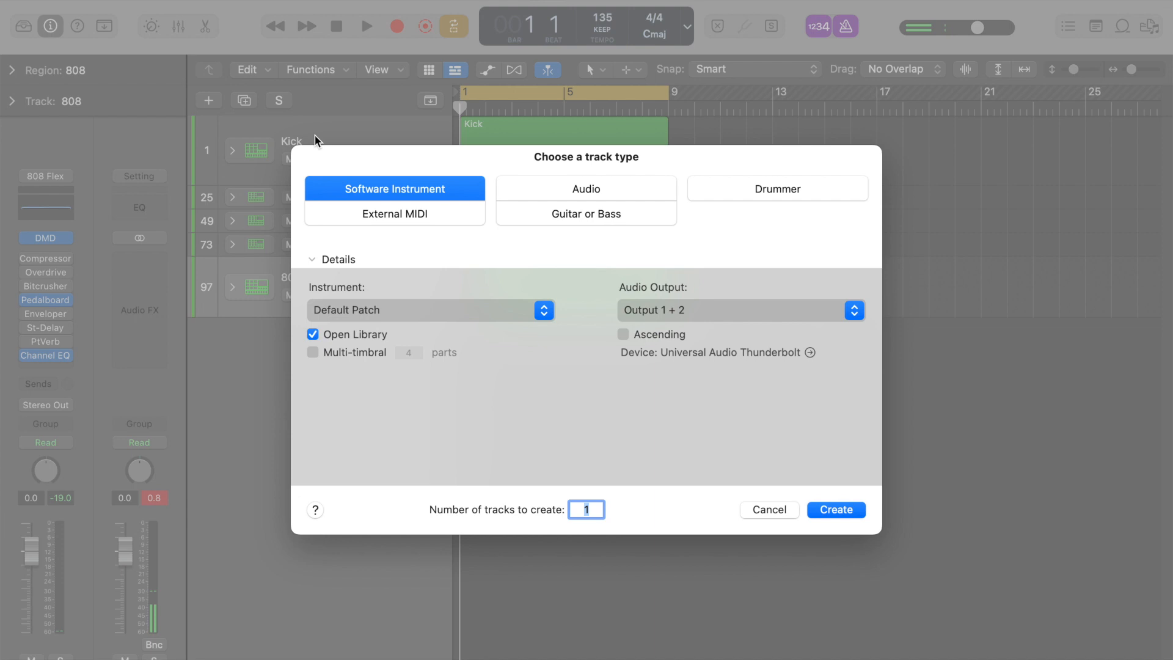
left_click(831, 510)
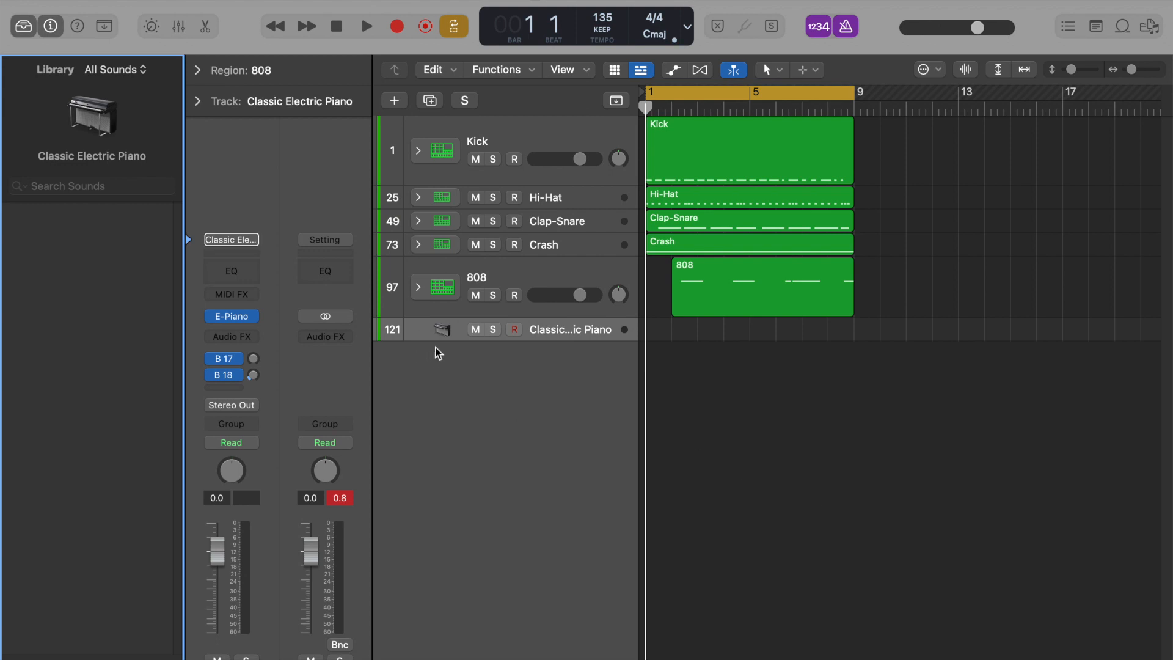
Enlarge the height of the new Classic Electric Piano track and load the Analog Waves patch from the Synthesizer > Pad sounds.
left_click(448, 338)
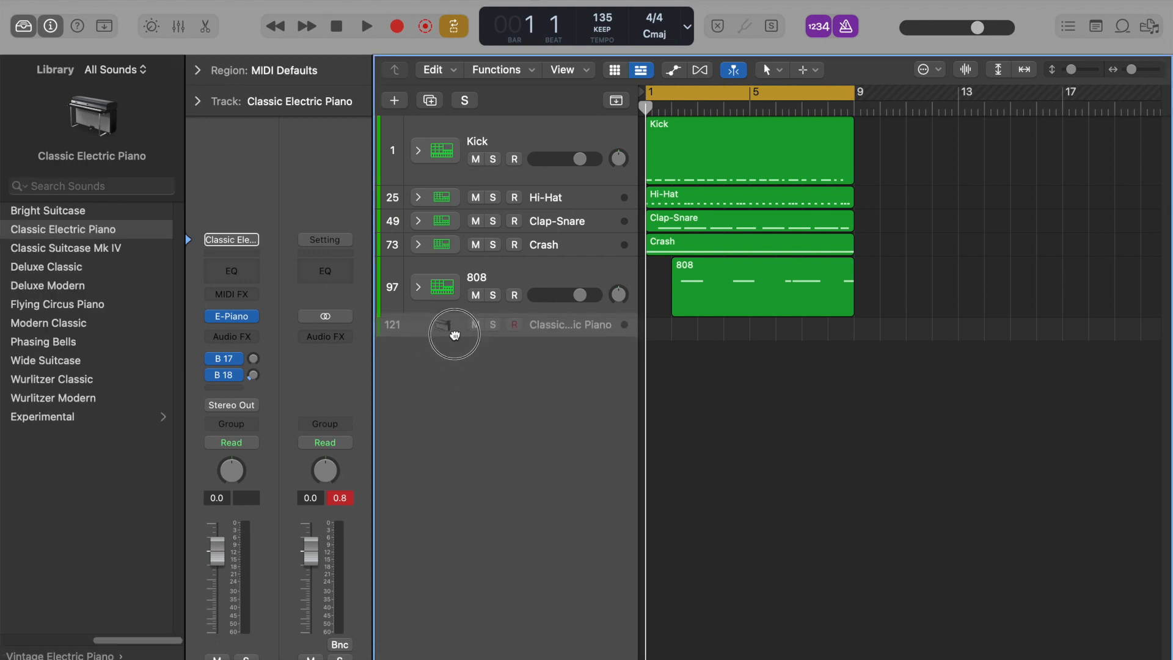
left_click_drag(465, 340, 459, 387)
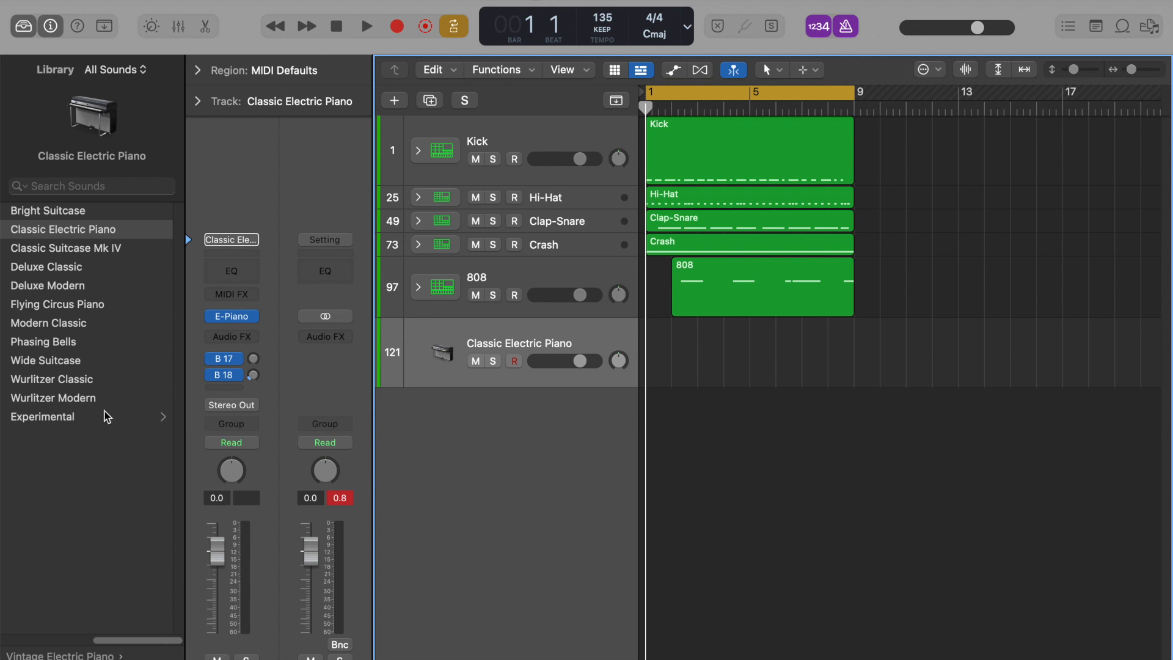
left_click_drag(156, 641, 65, 641)
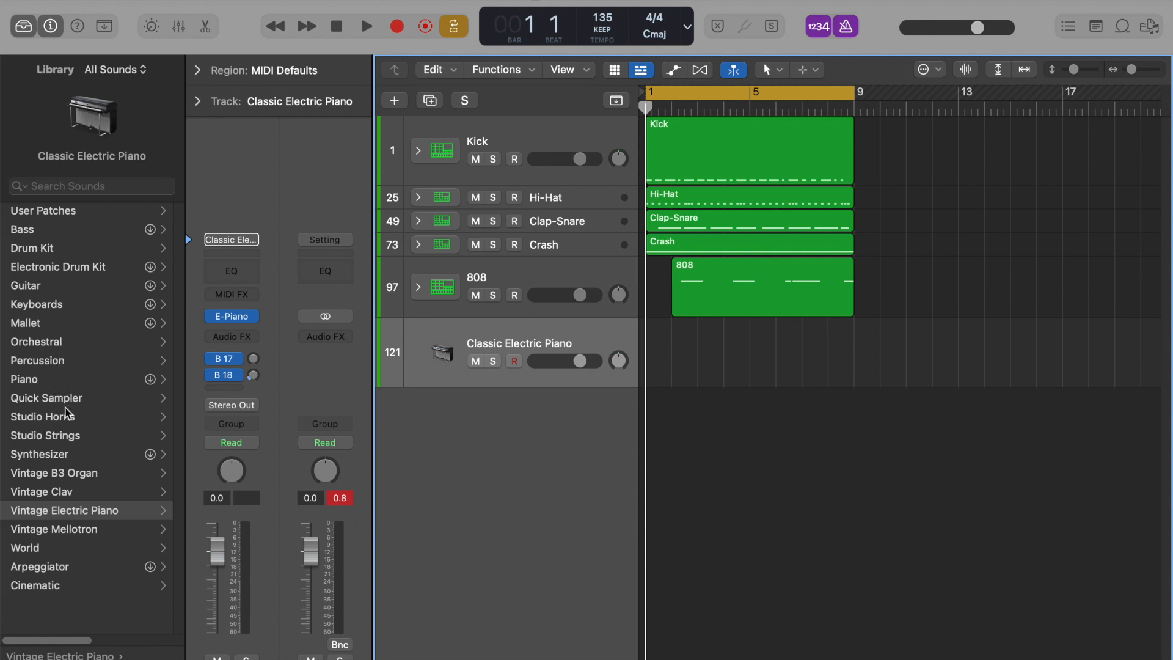
left_click(70, 457)
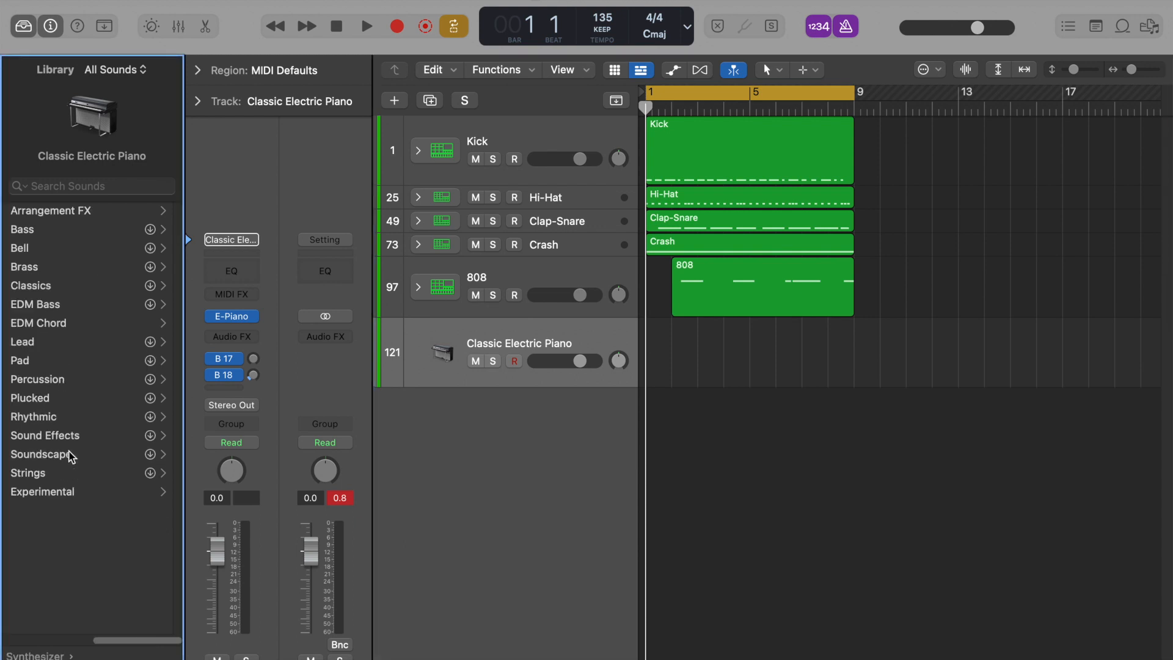
left_click(66, 365)
left_click(79, 288)
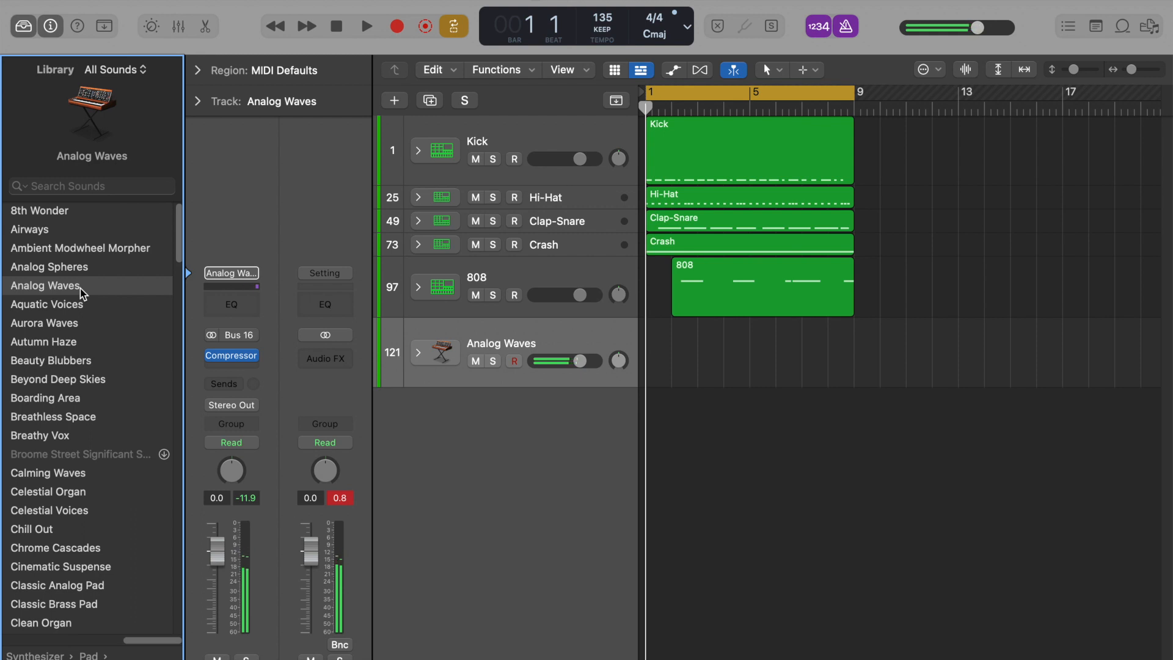
Arm the Analog Waves track and record the pad part on it from bar 1 through bar 8.
left_click(512, 365)
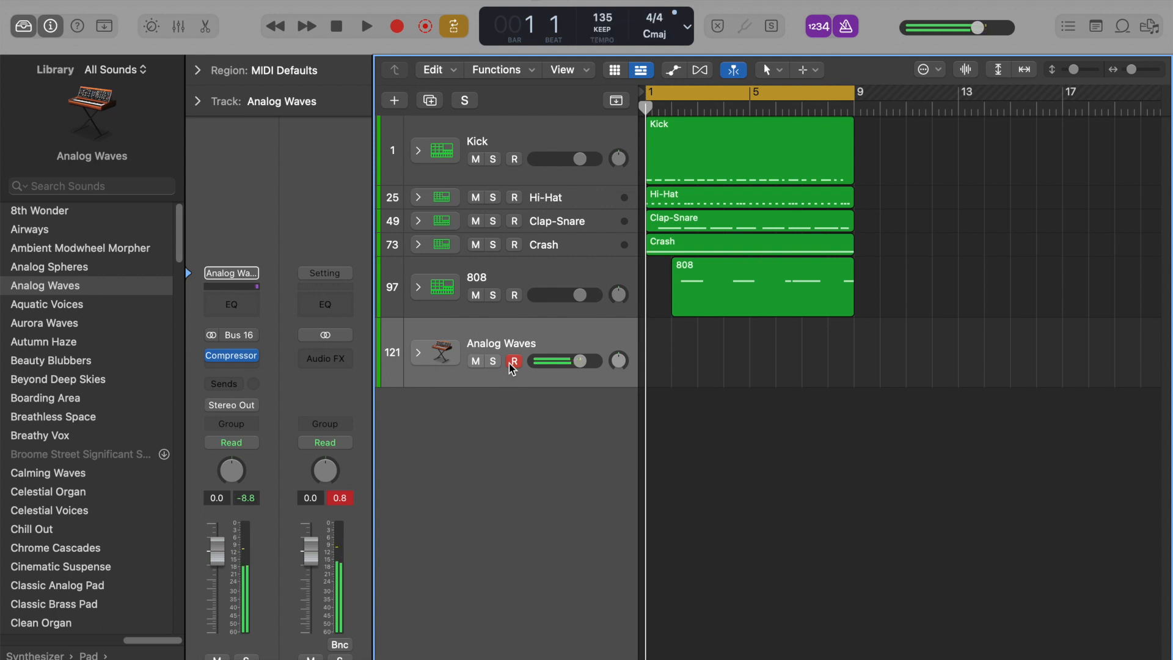
key("r")
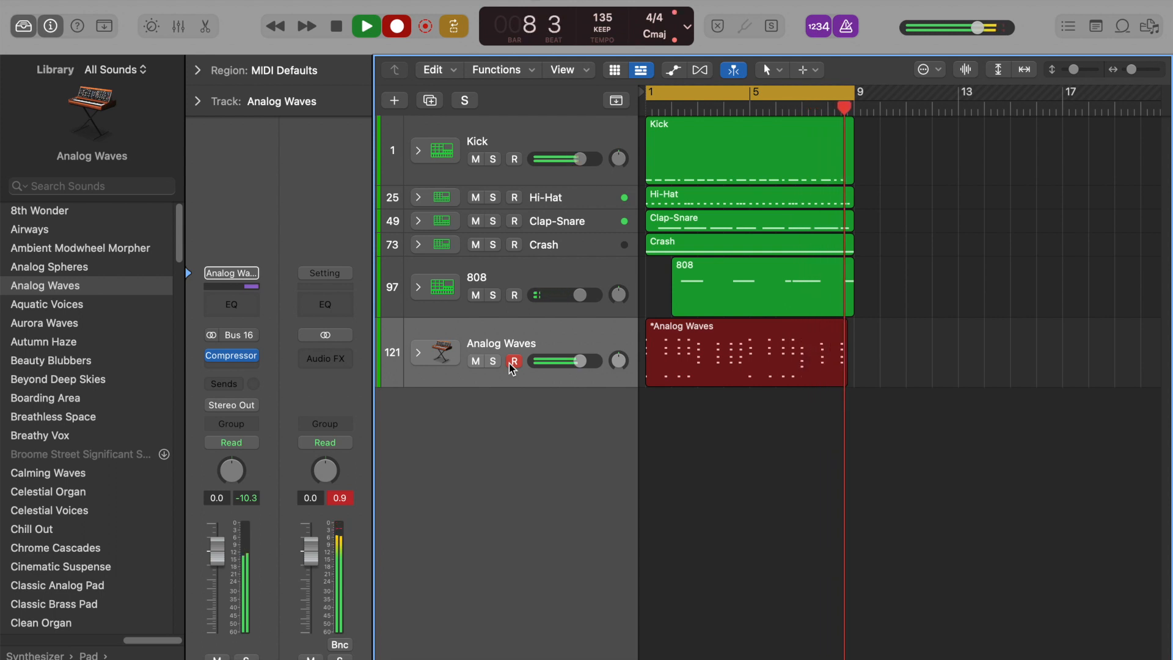
key("space")
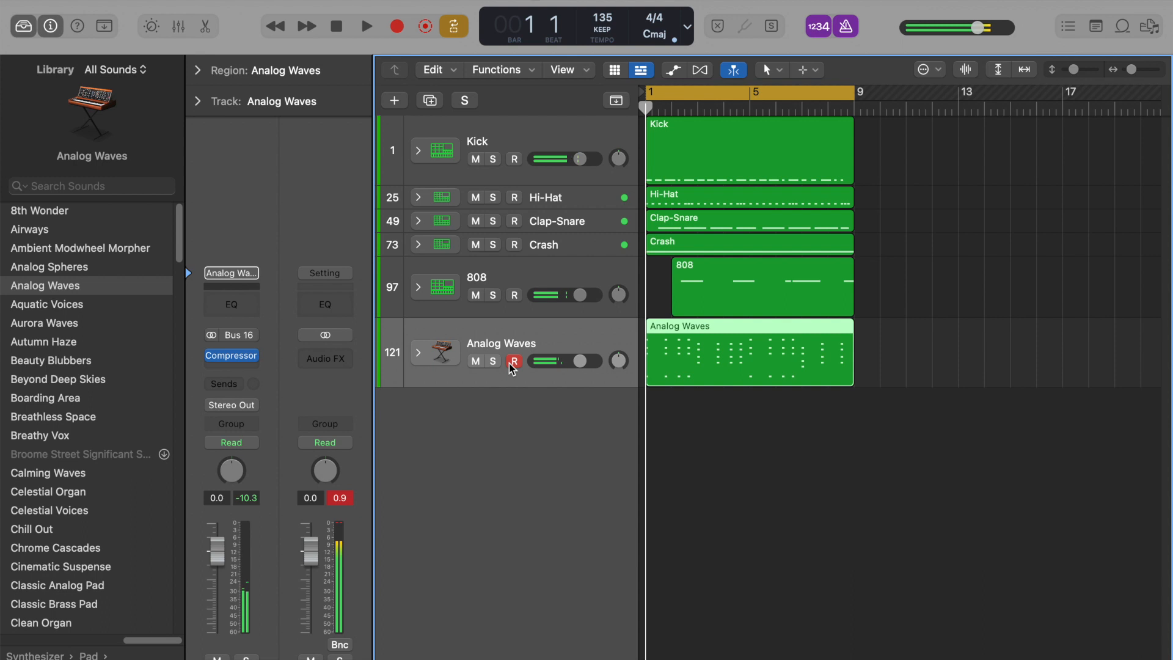
Play back the loop with the pad part and disarm the Analog Waves track.
key("space")
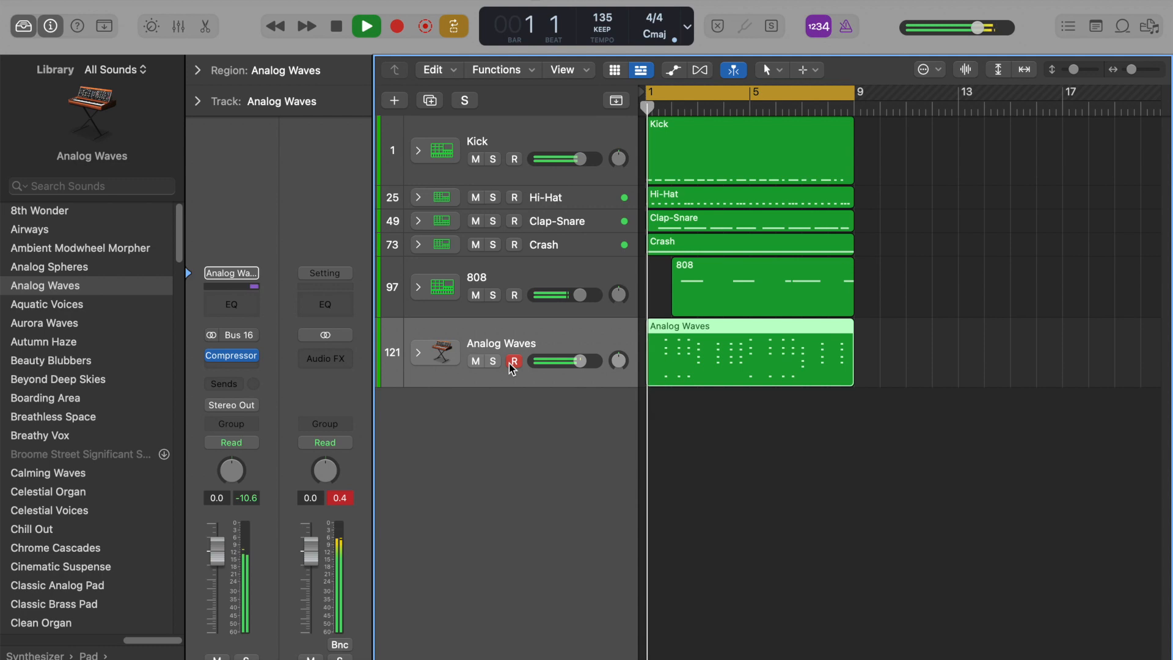
left_click(514, 362)
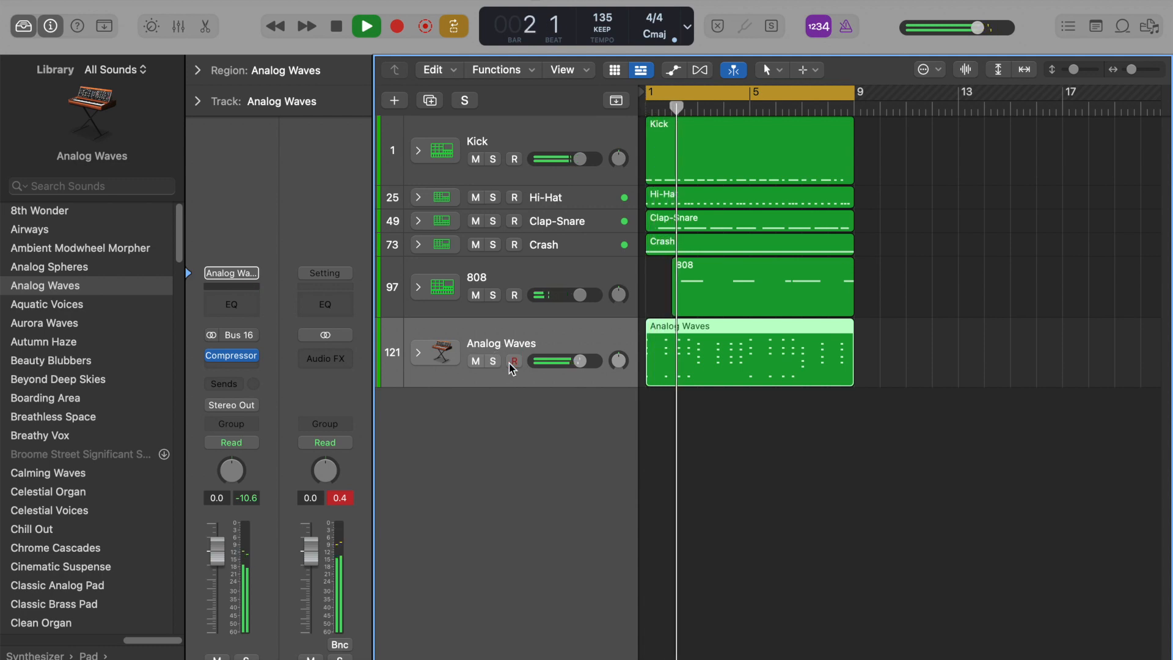
key("space")
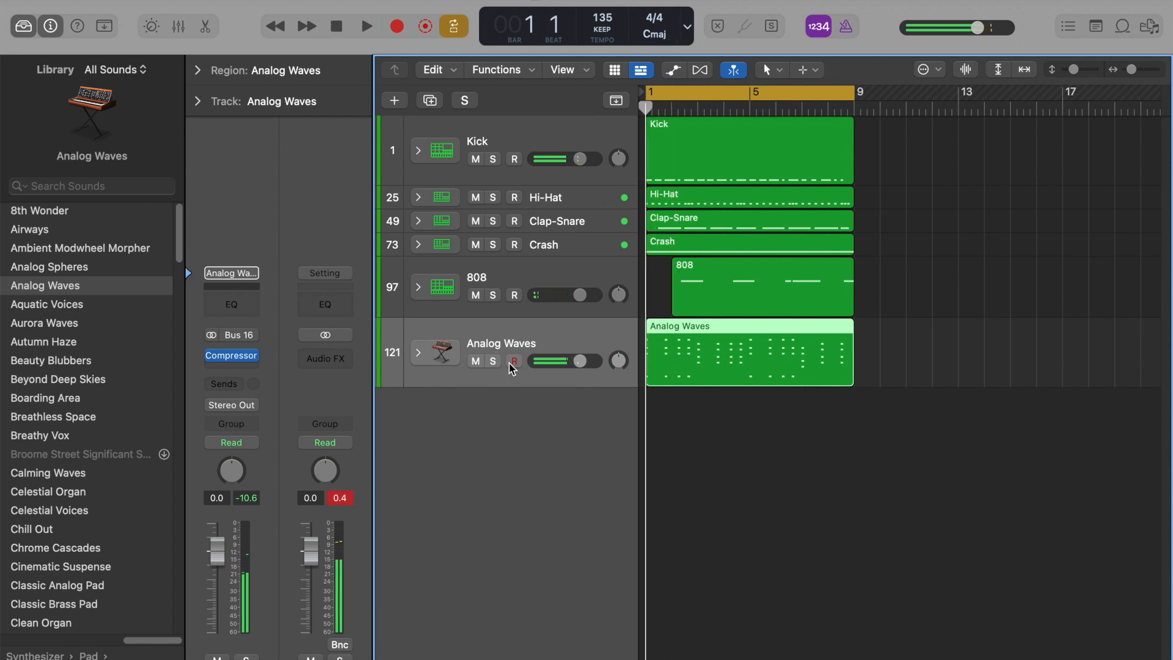
Create one new Software Instrument track, audition Ambient Lead and load the Arctic Noise Lead patch from the Synthesizer > Lead sounds.
left_click(401, 107)
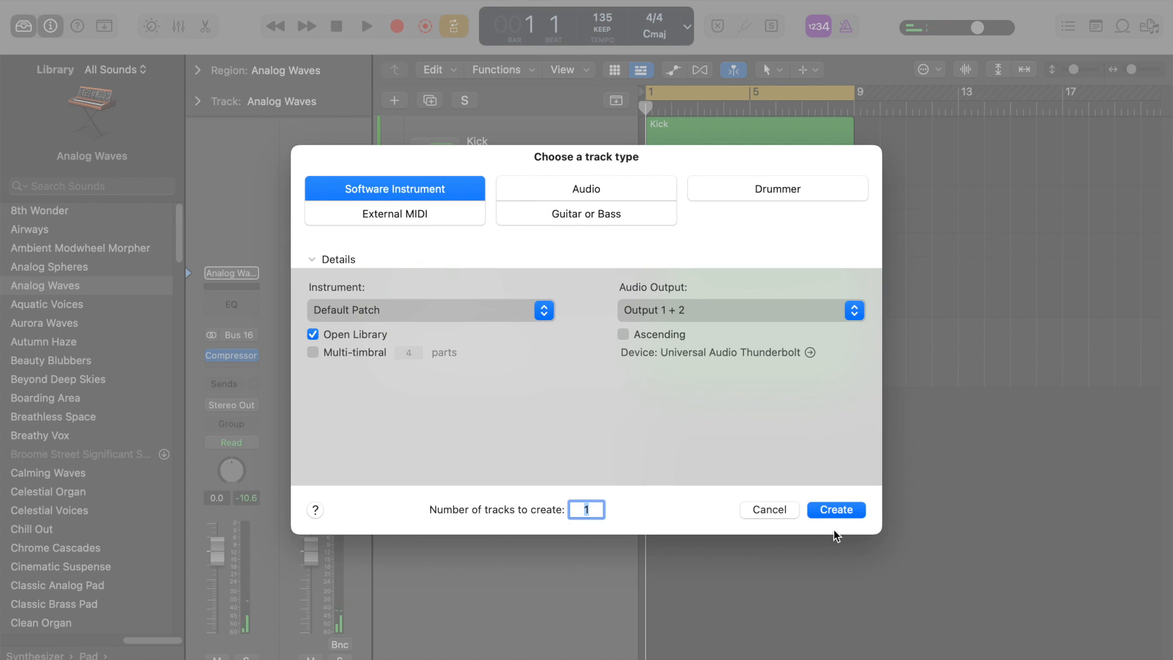
left_click(838, 508)
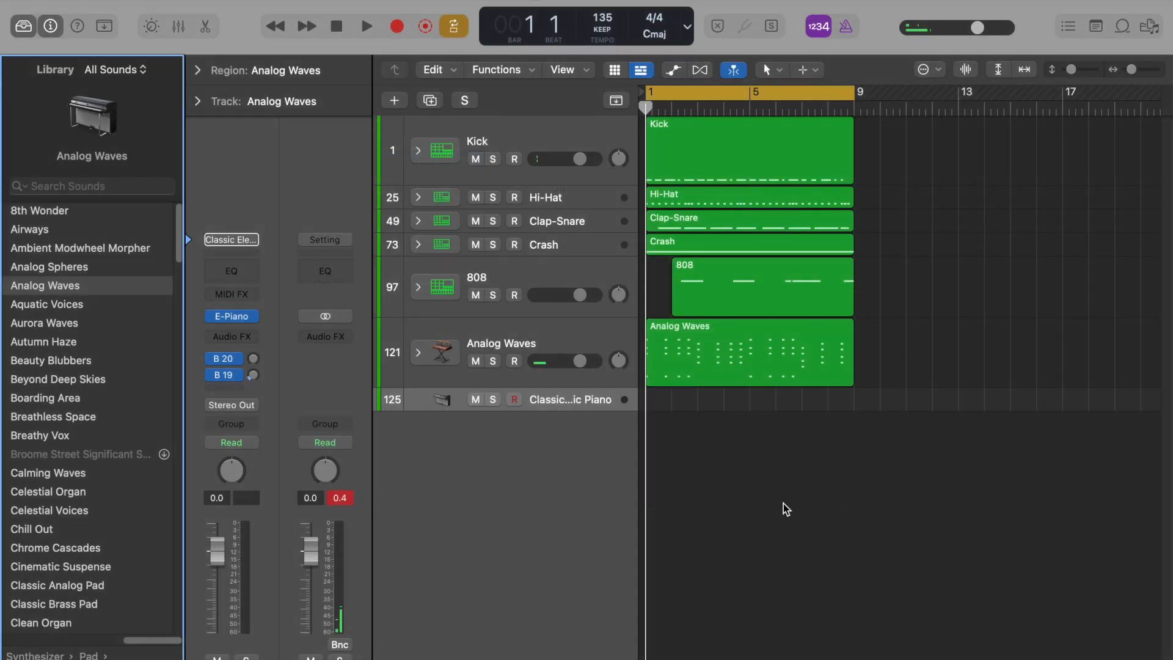
left_click(170, 640)
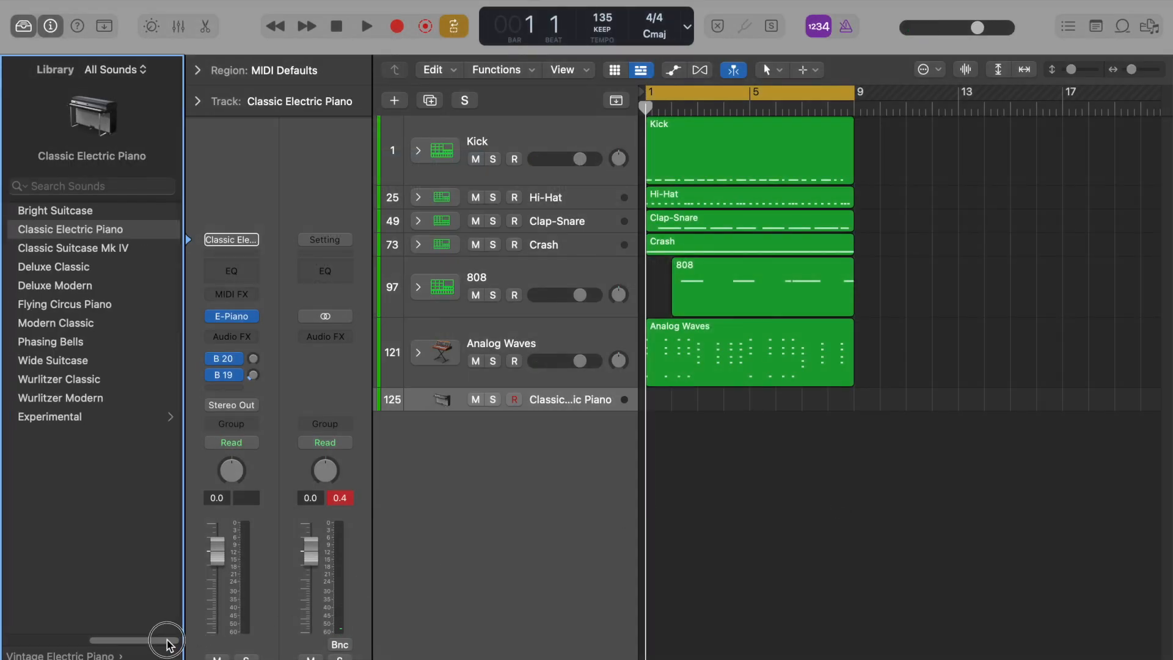
left_click(160, 640)
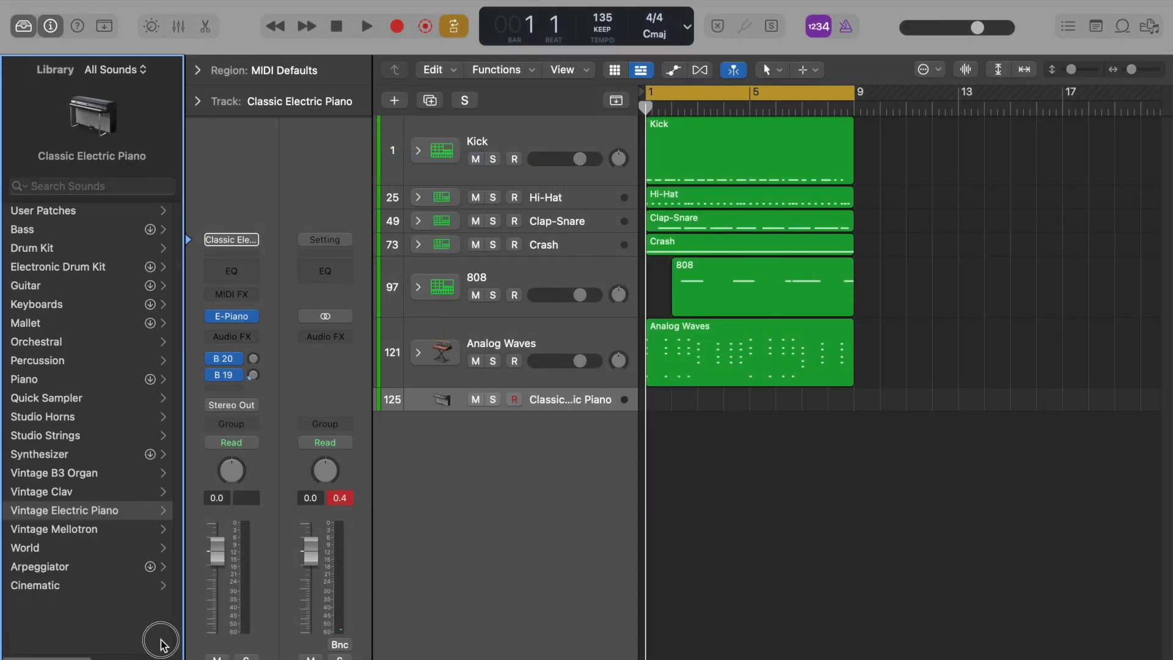
left_click(79, 455)
left_click(67, 345)
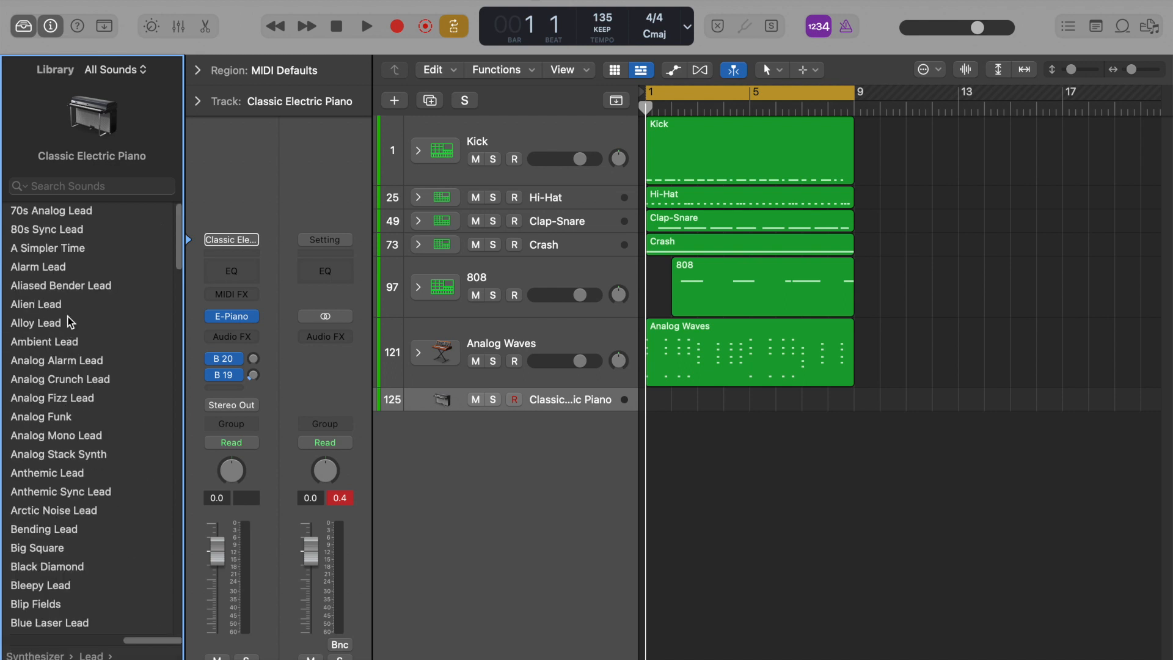
left_click(82, 337)
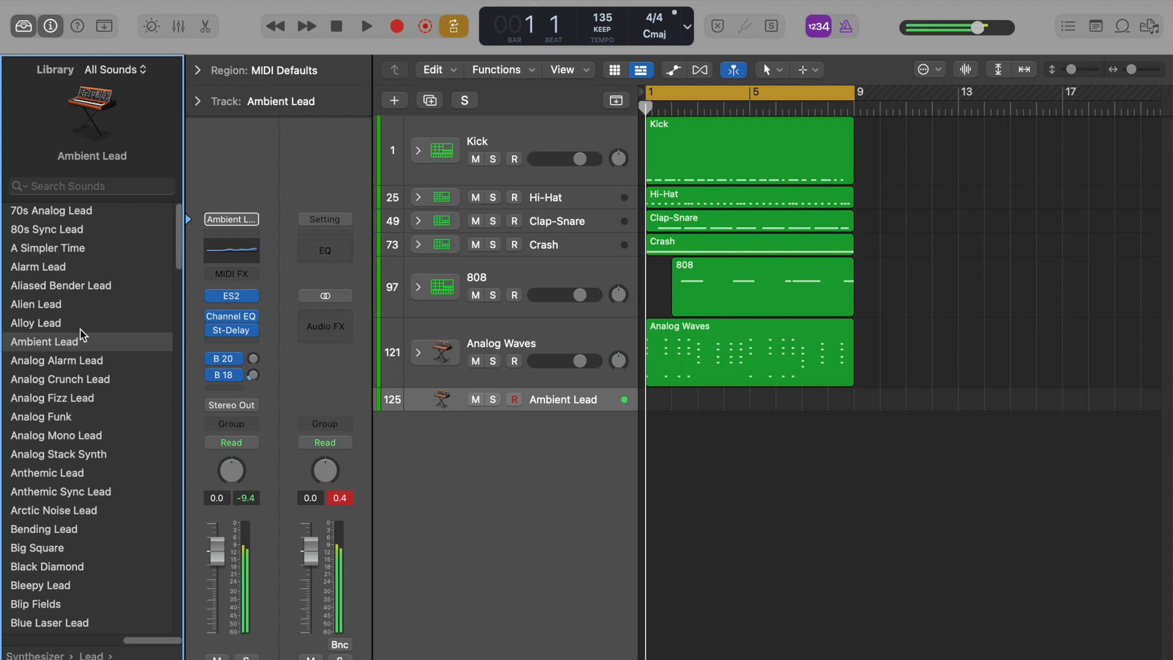
left_click(32, 500)
left_click(37, 512)
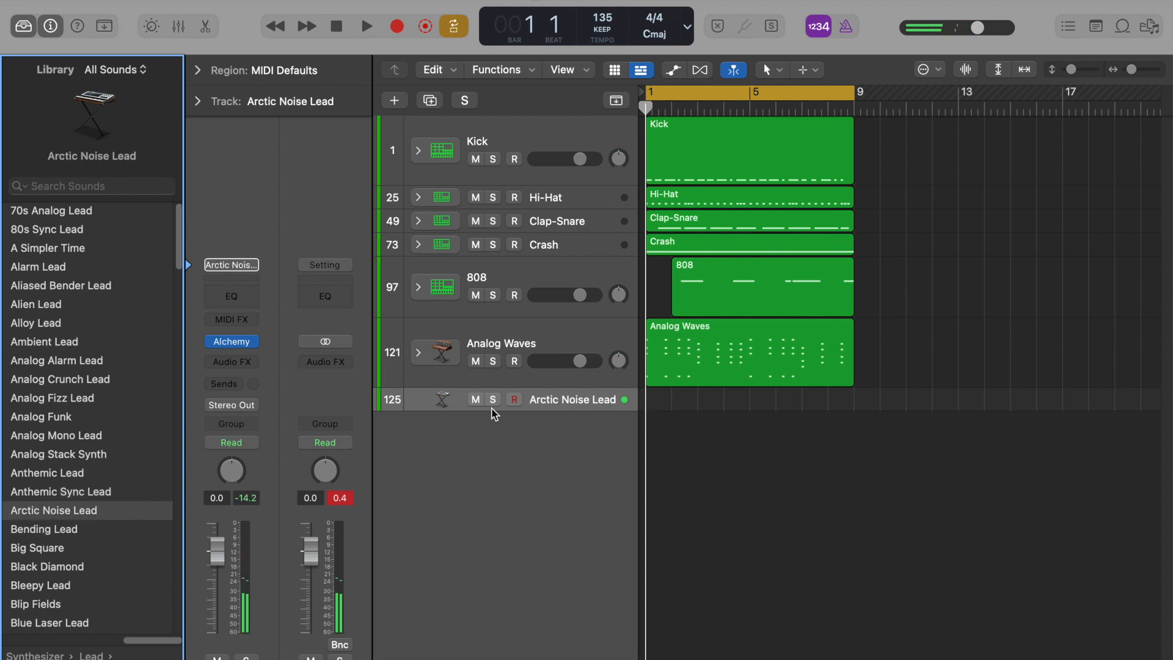
Record the lead part on the Arctic Noise Lead track through bar 8 with the cycle off, and enlarge the track's height.
left_click(513, 402)
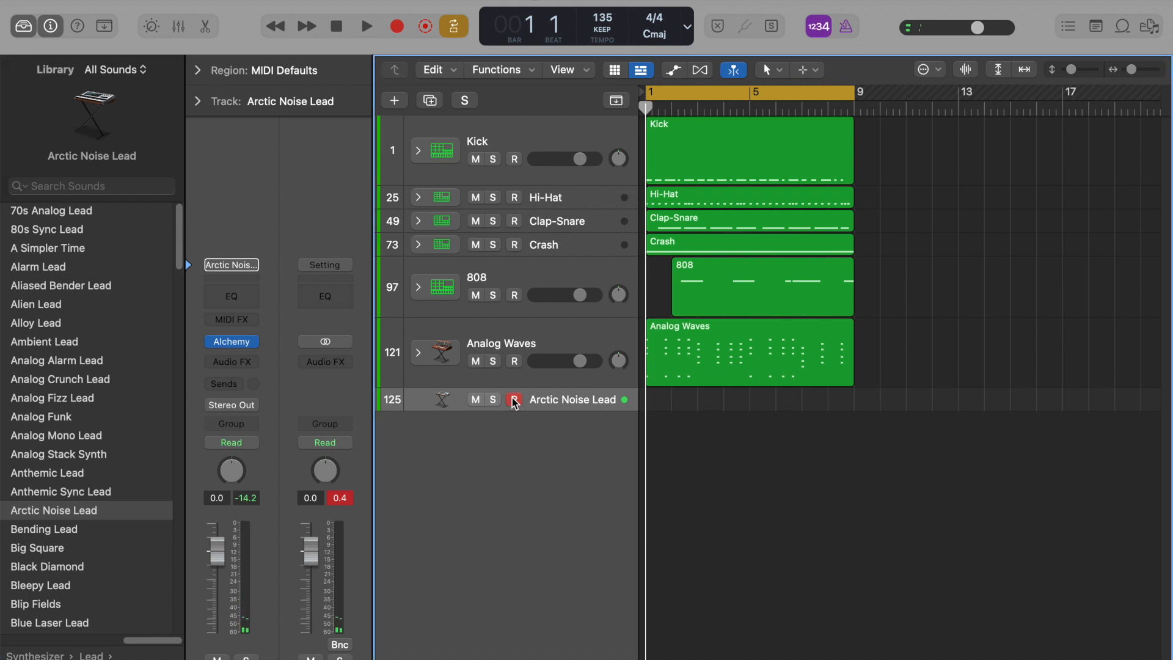
key("c")
key("r")
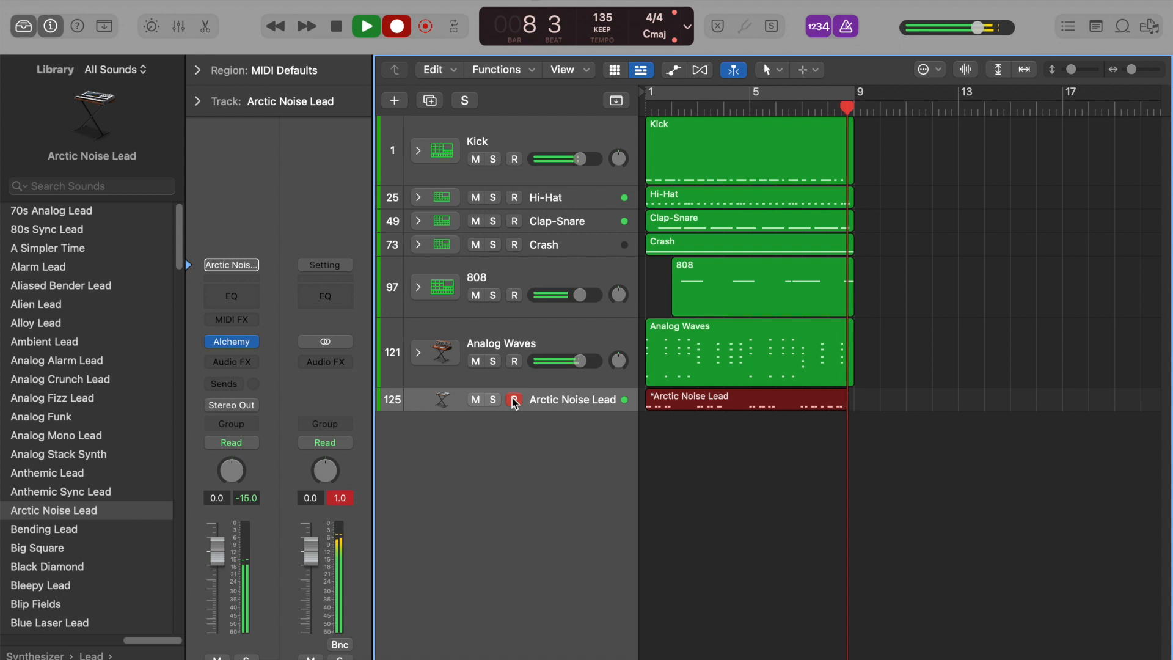
key("space")
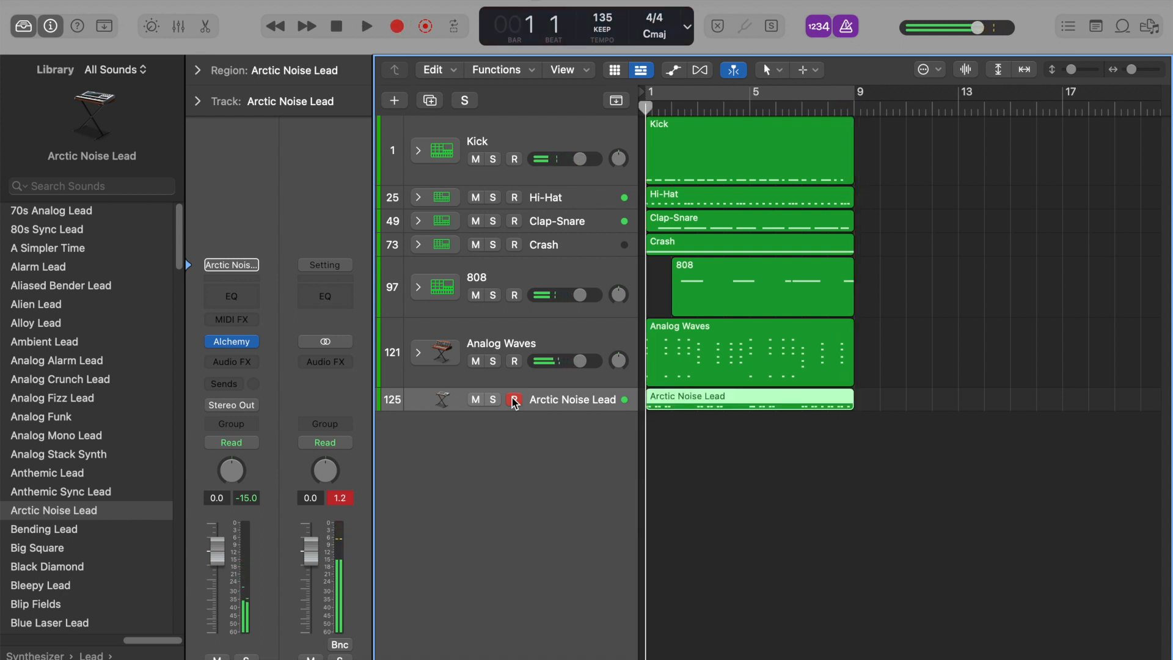
left_click_drag(519, 412, 534, 489)
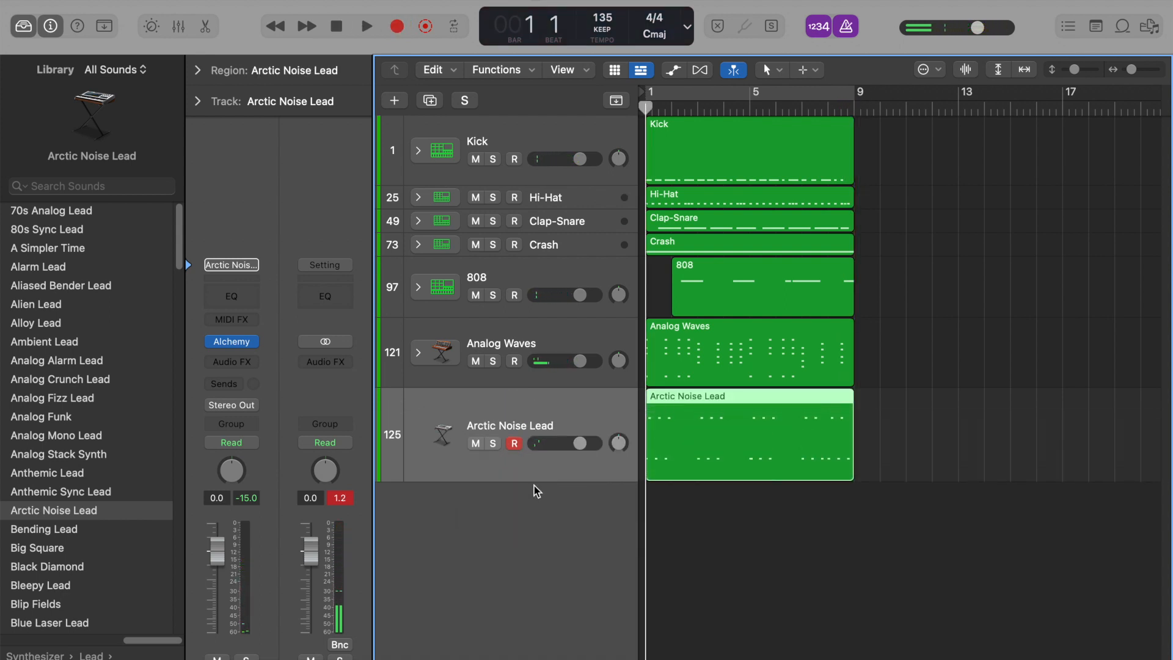
Play the arrangement with the metronome turned off and turn the eight-bar cycle back on.
key("space")
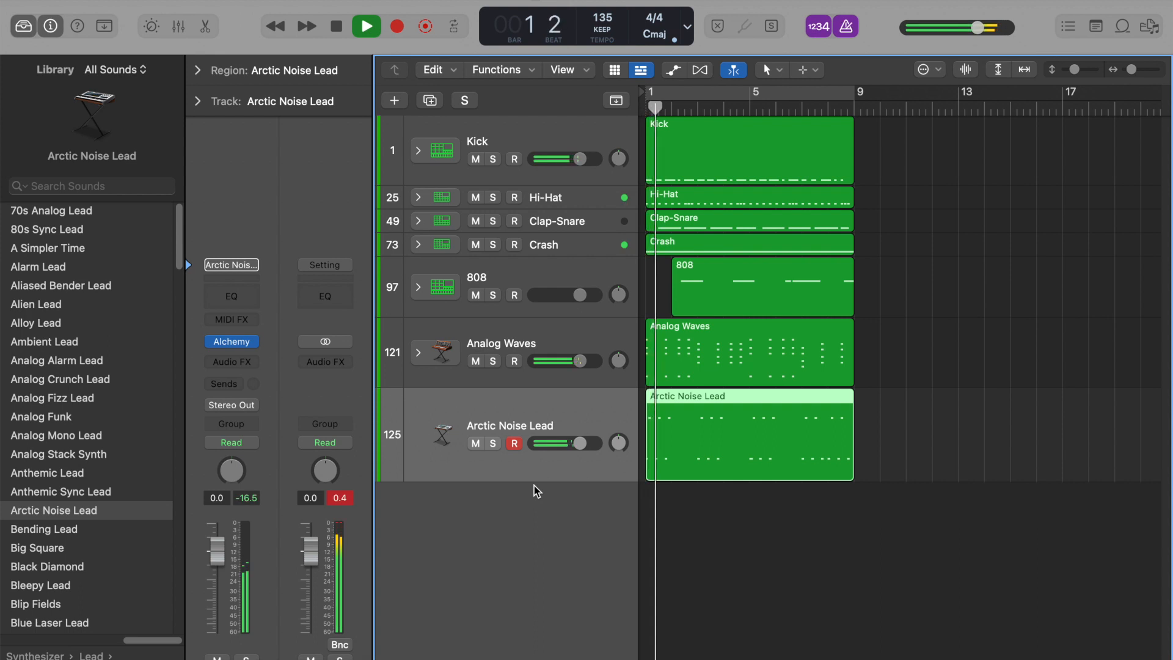
key("k")
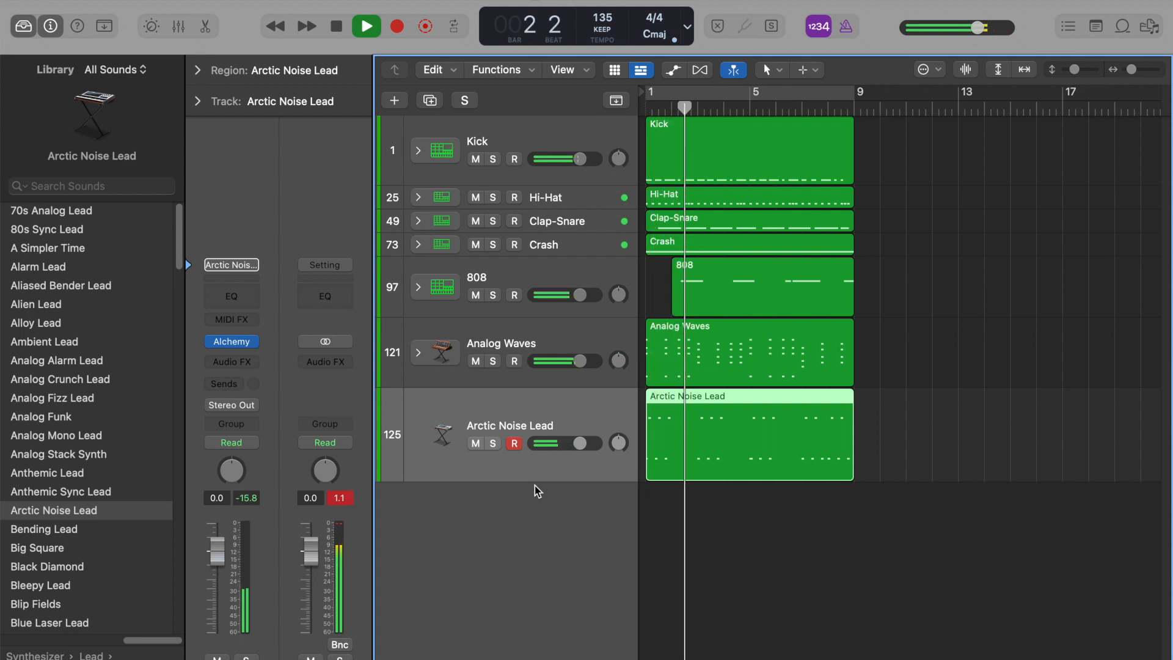
key("super+Right")
key("super+Right")
key("super+Up")
key("super+Up")
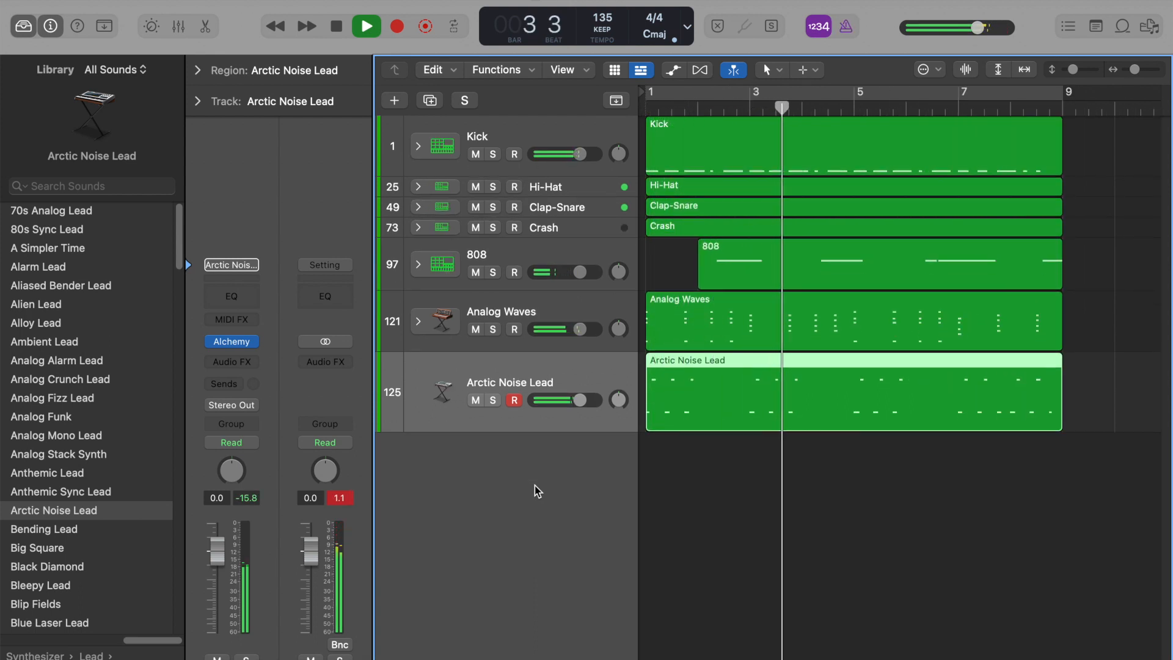
key("c")
Set the Arctic Noise Lead track's volume to -6.6 dB and disarm the track, with playback stopped and returned to bar 1.
mouse_move(580, 400)
left_mouse_down()
mouse_move(544, 399)
mouse_move(560, 401)
left_mouse_up()
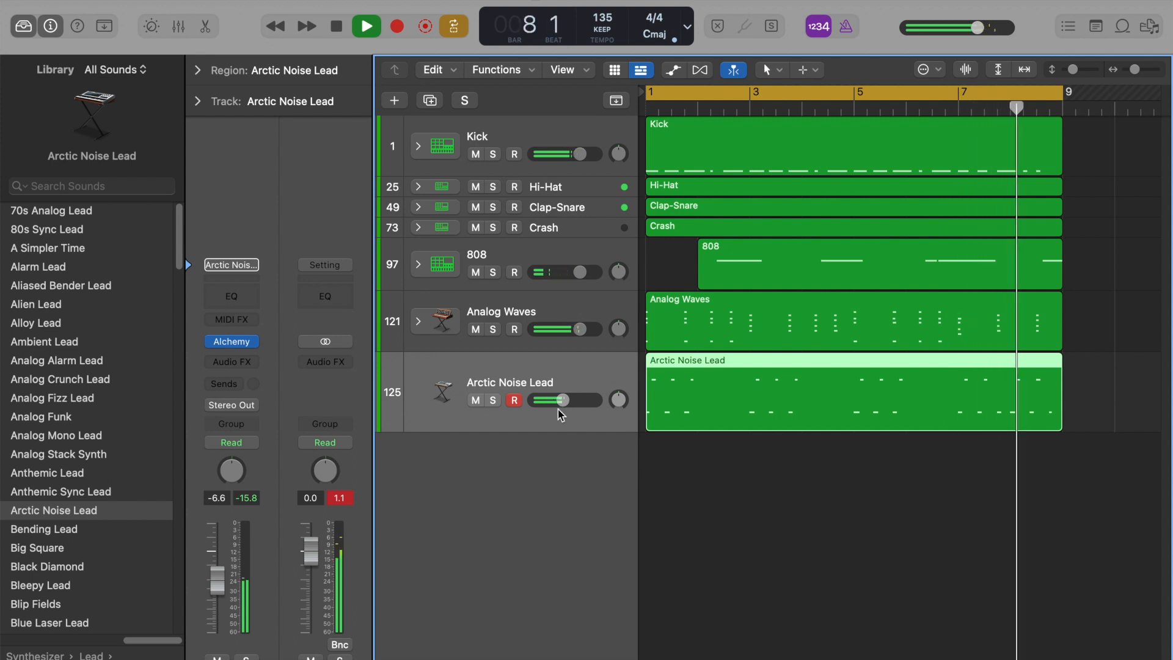
key("space")
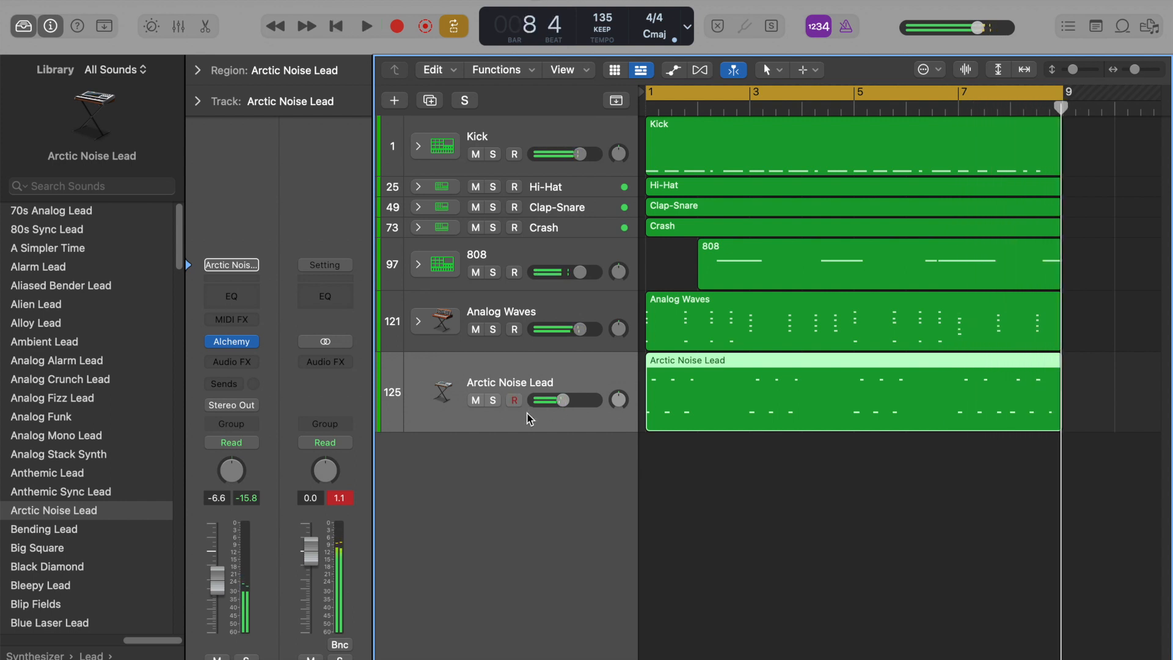
key("Return")
Create one new Software Instrument track and load the 90s Stereo Synth Bass patch from the Synthesizer > Bass sounds.
left_click(394, 100)
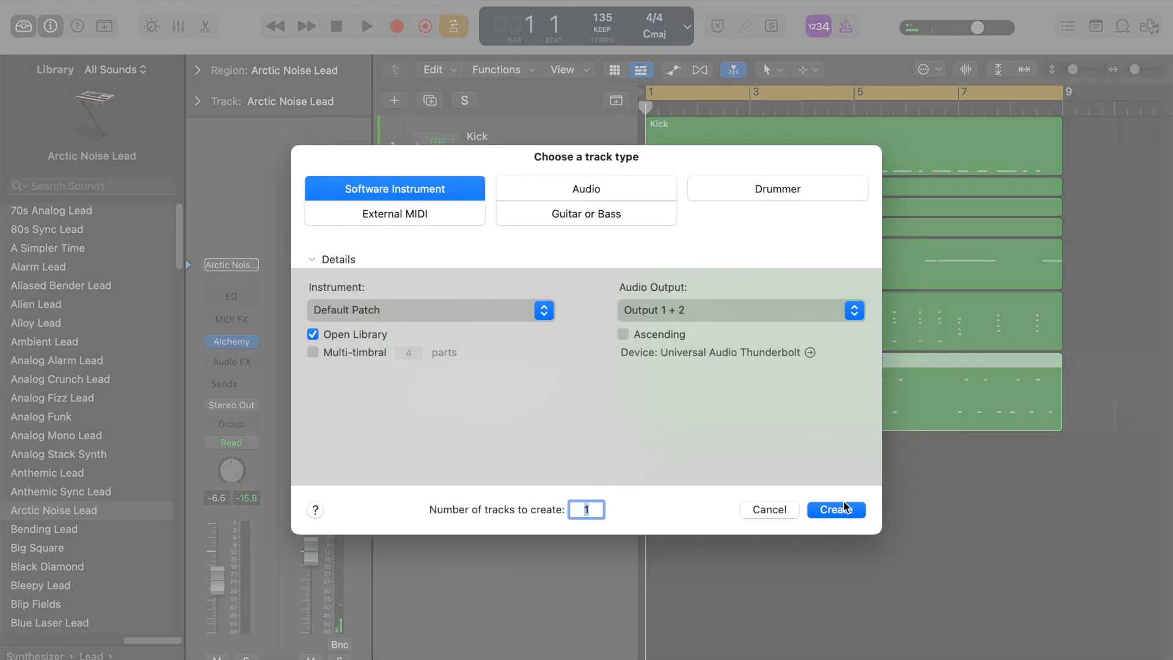
left_click(818, 506)
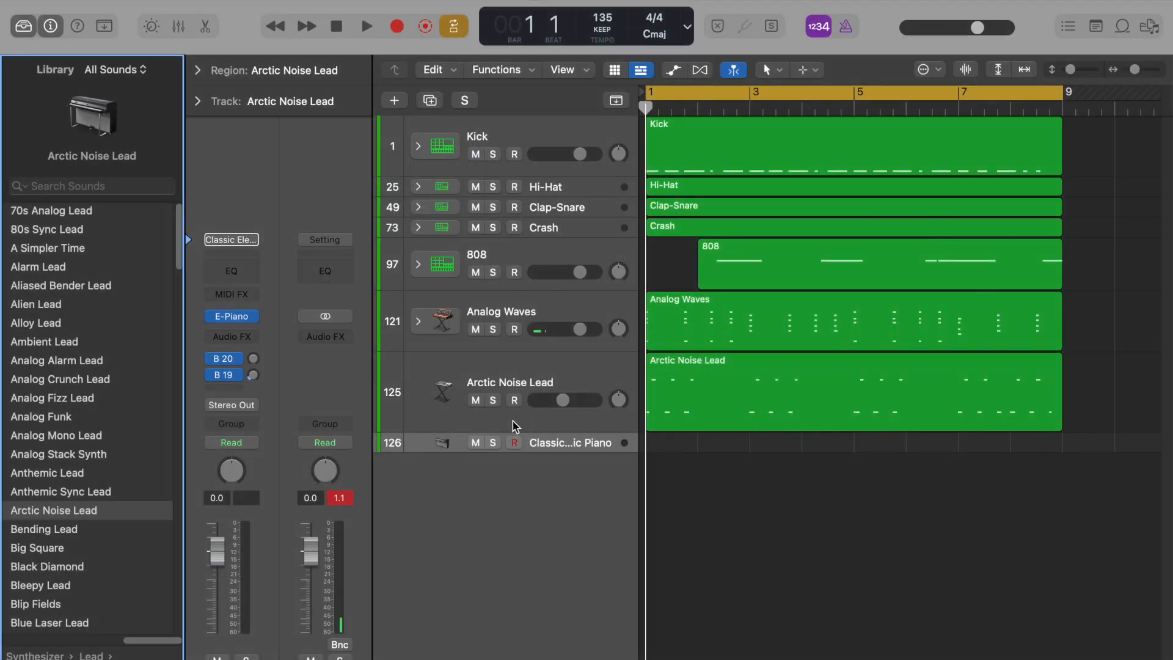
left_click_drag(172, 640, 23, 623)
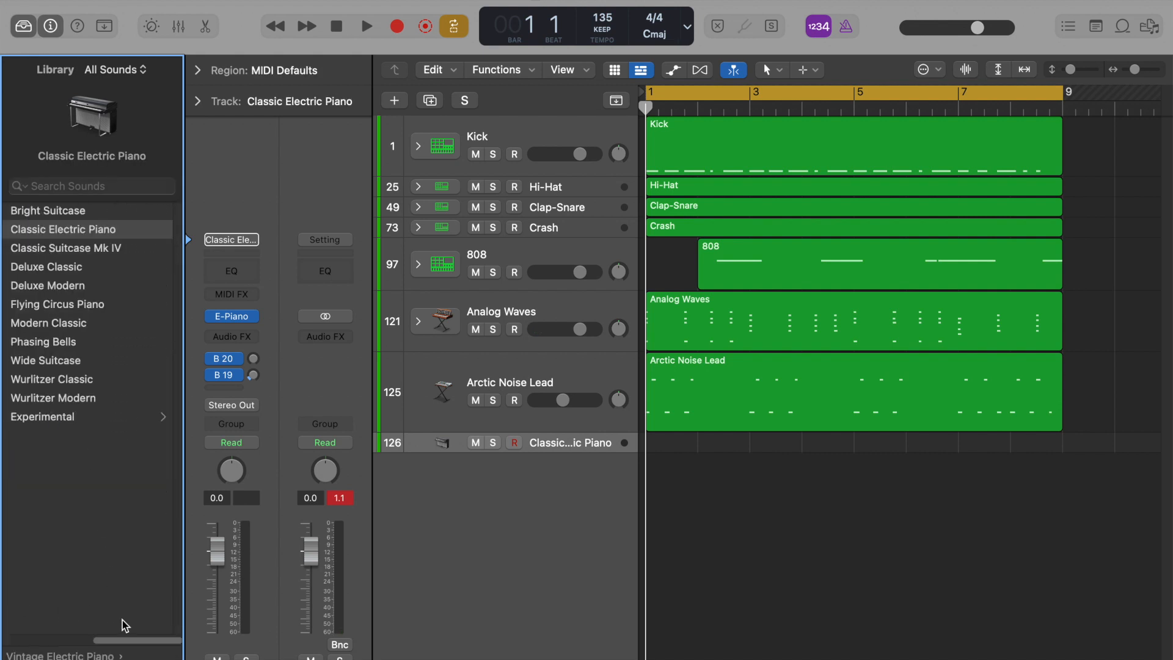
left_click_drag(130, 641, 8, 606)
left_click(75, 455)
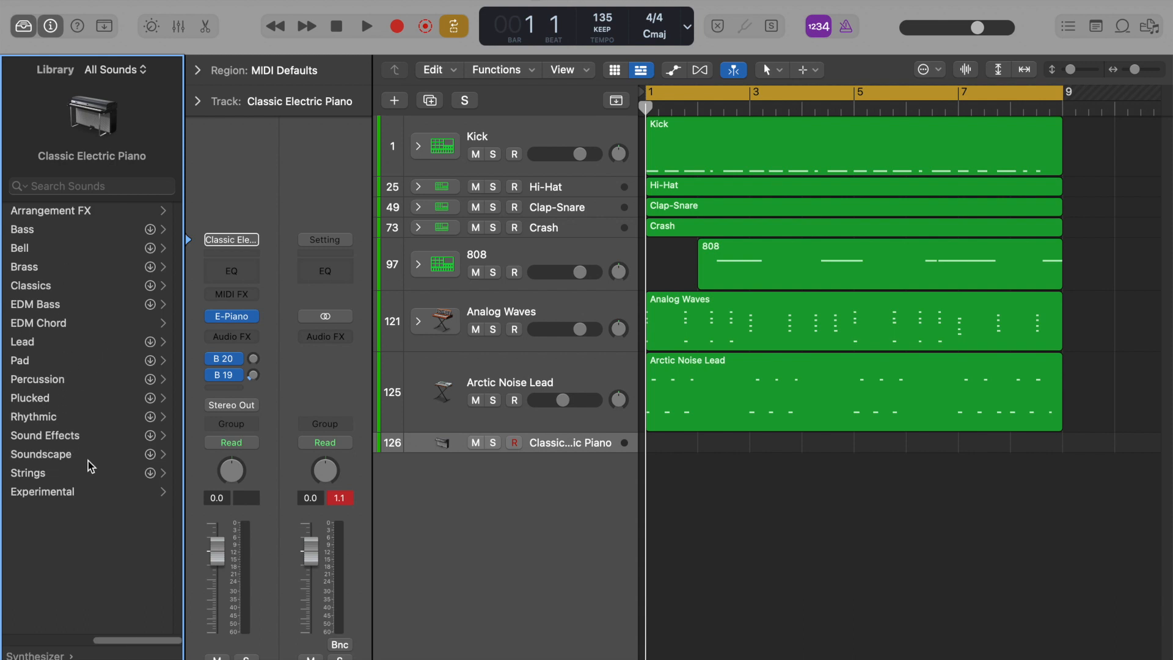
left_click(55, 232)
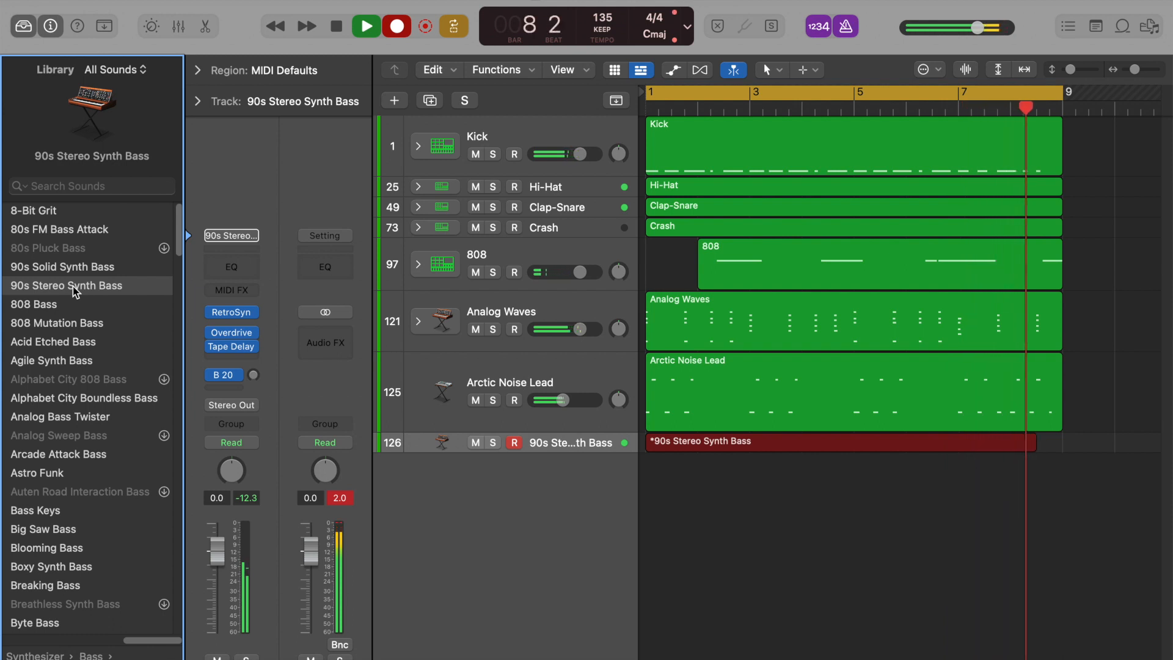
Record the 90s Stereo Synth Bass part from bar 1 through bar 8 and play it back soloed with the track's height enlarged.
key("space")
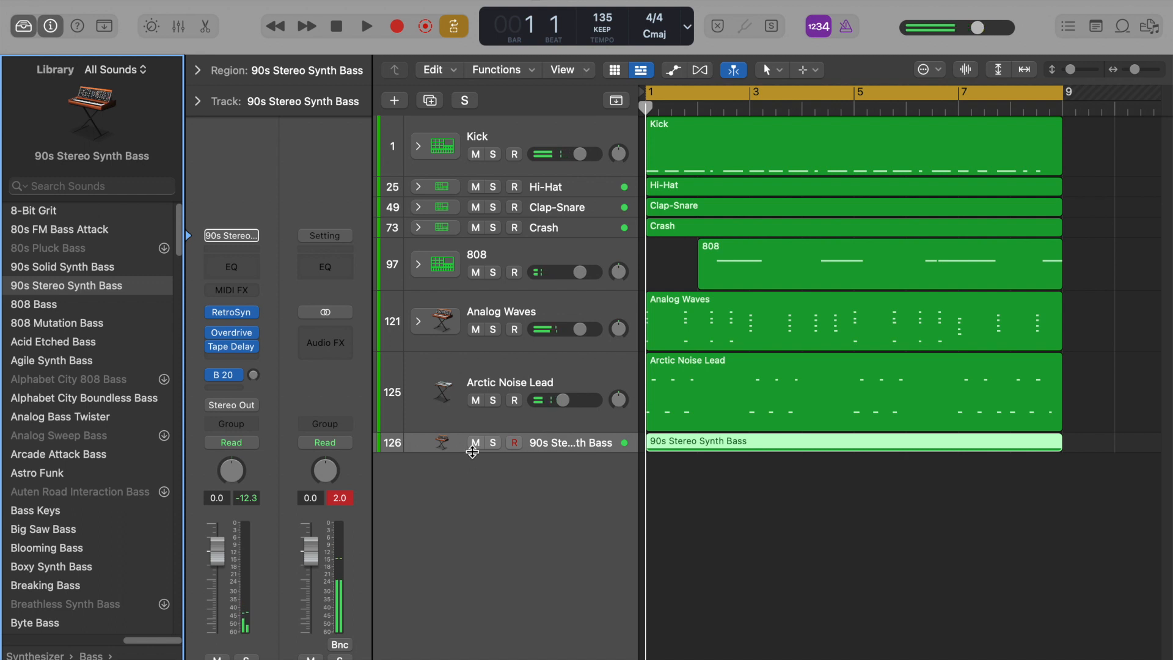
left_click_drag(472, 452, 471, 536)
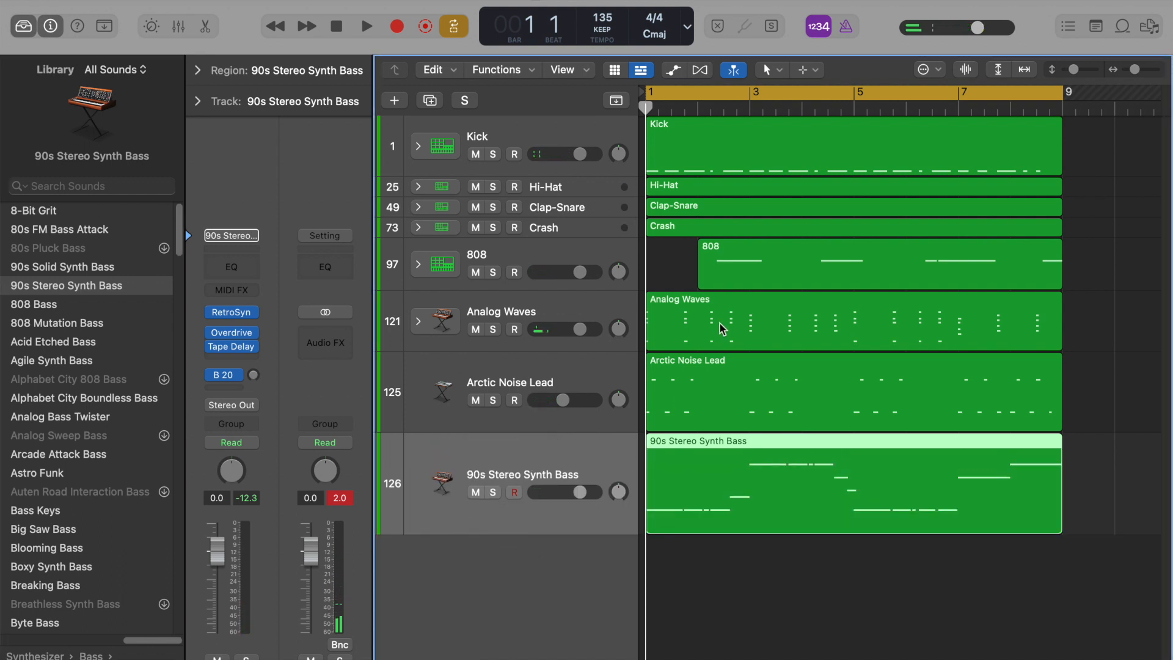
left_click(494, 492)
key("space")
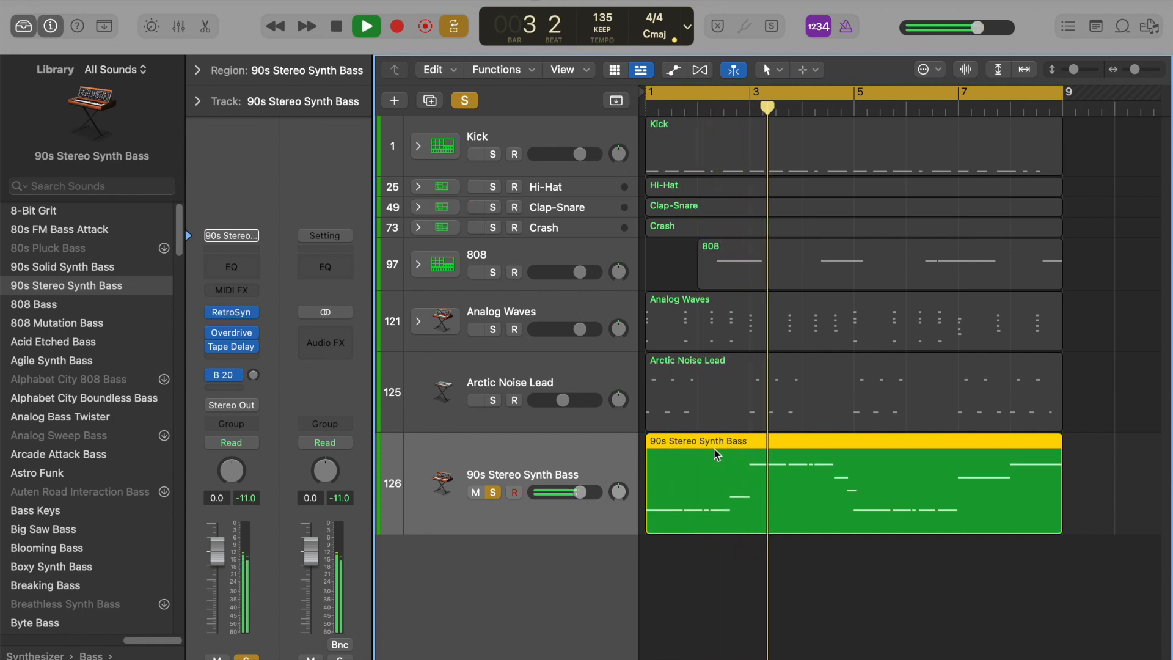
Examine the 90s Stereo Synth Bass region's notes in the Piano Roll and Score editors, then close the editor.
double_click(716, 471)
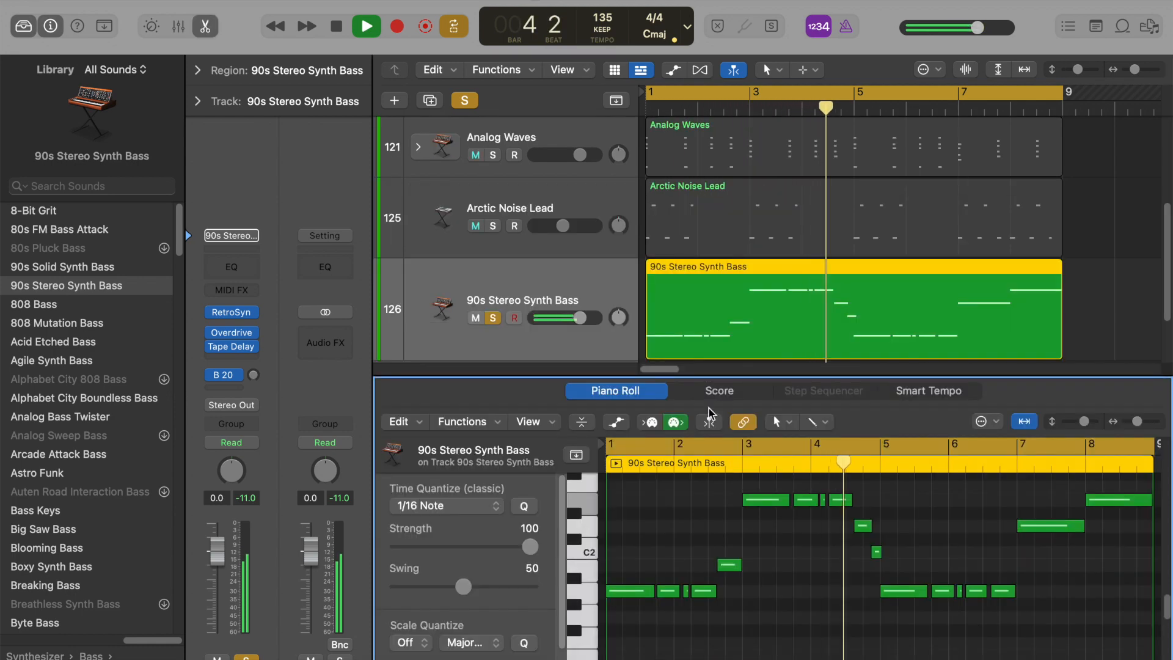
left_click(721, 396)
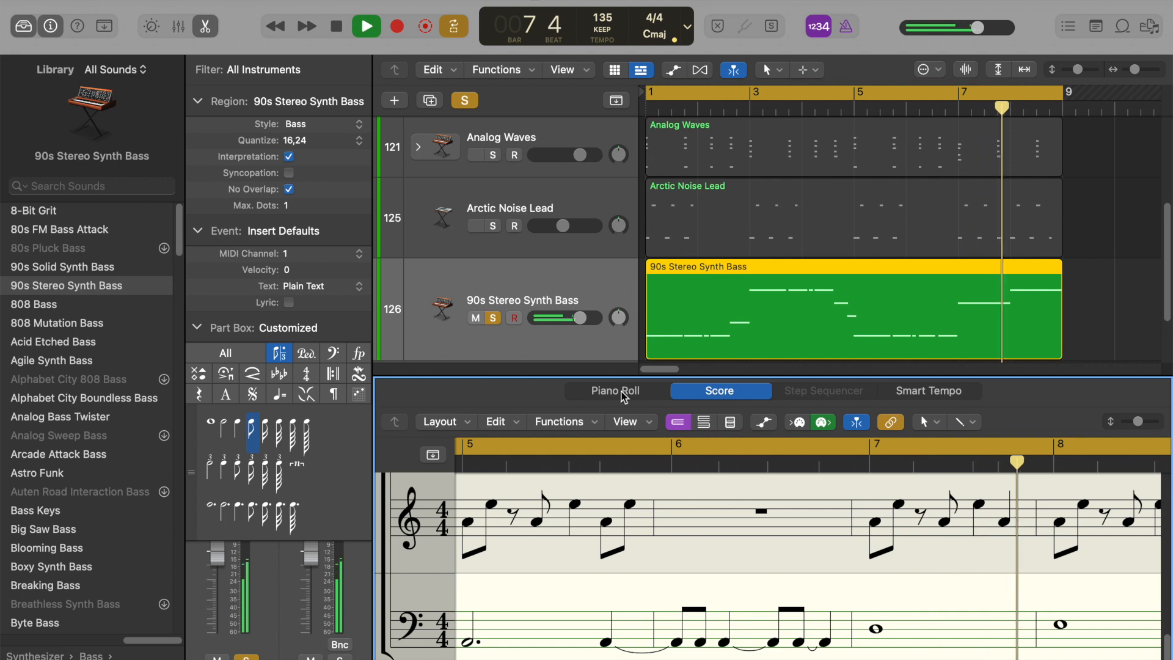
left_click(640, 396)
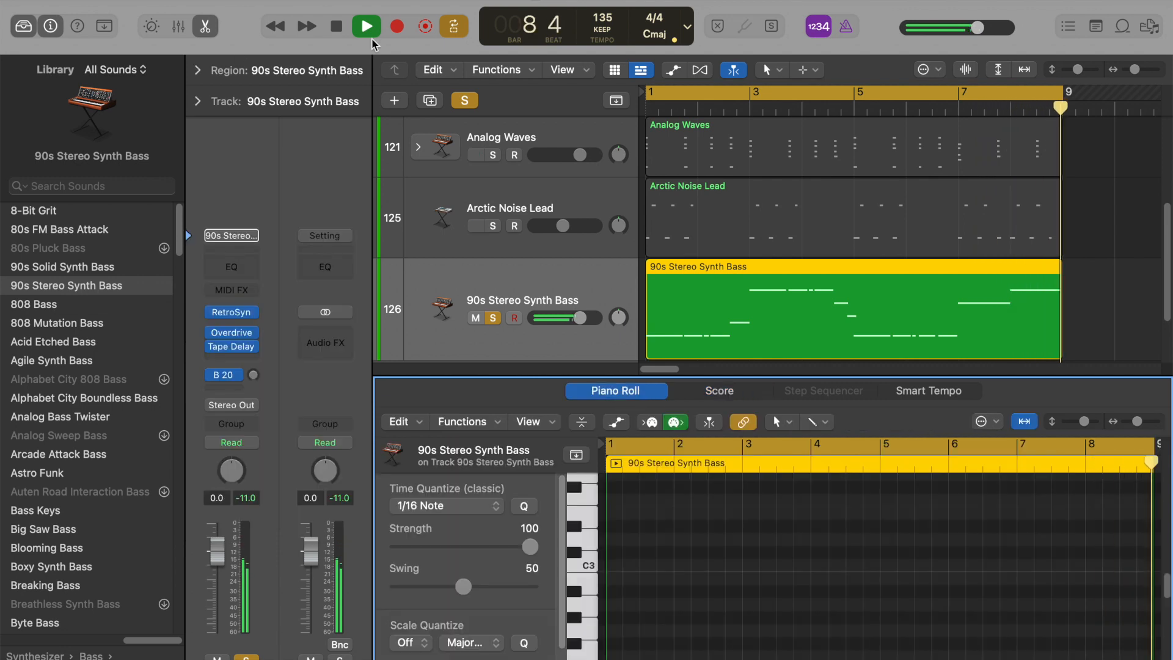
key("e")
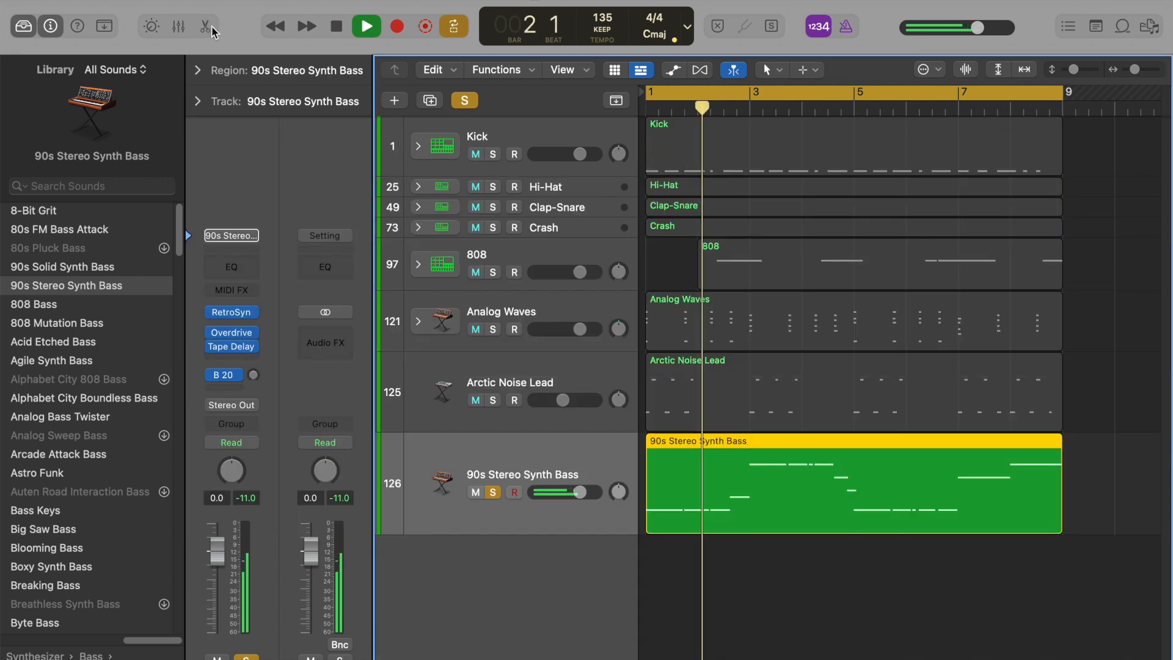
Unsolo the 90s Stereo Synth Bass track and mute the Arctic Noise Lead track while playing the arrangement from bar 1, then stop playback.
key("space")
left_click(493, 492)
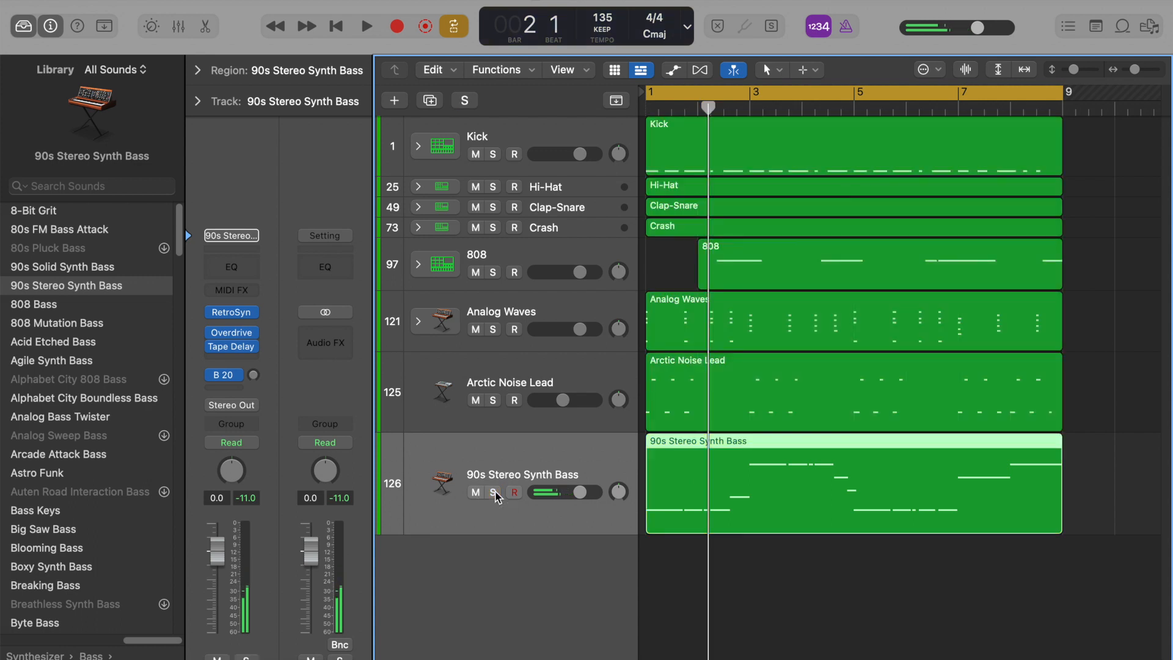
key("Return")
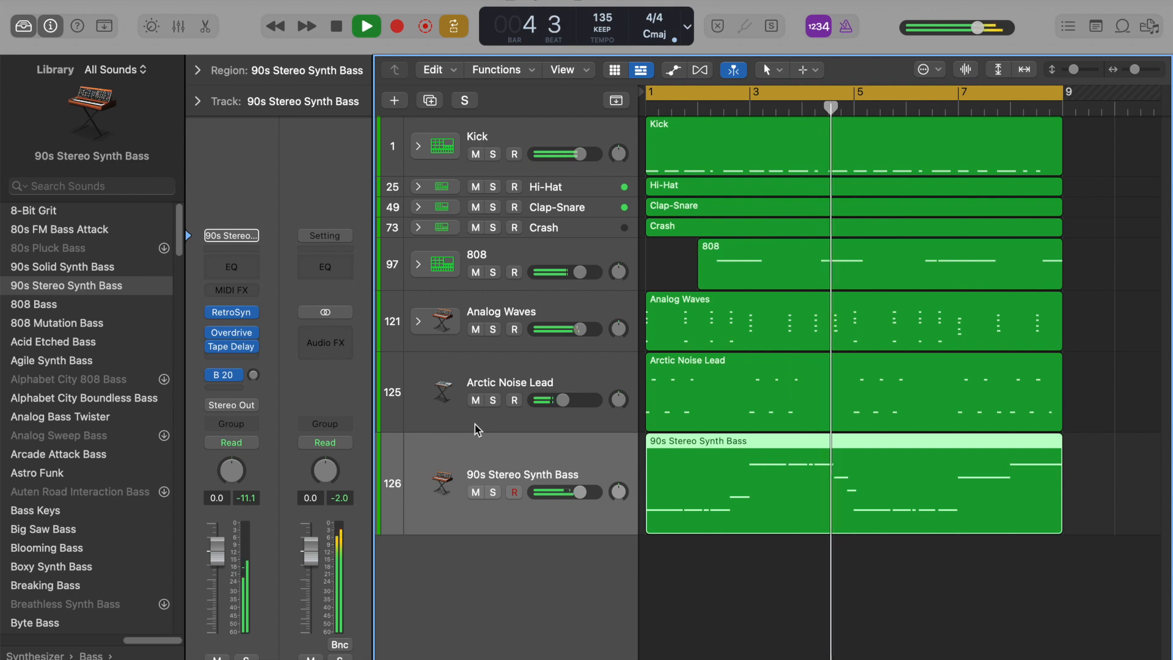
left_click(476, 400)
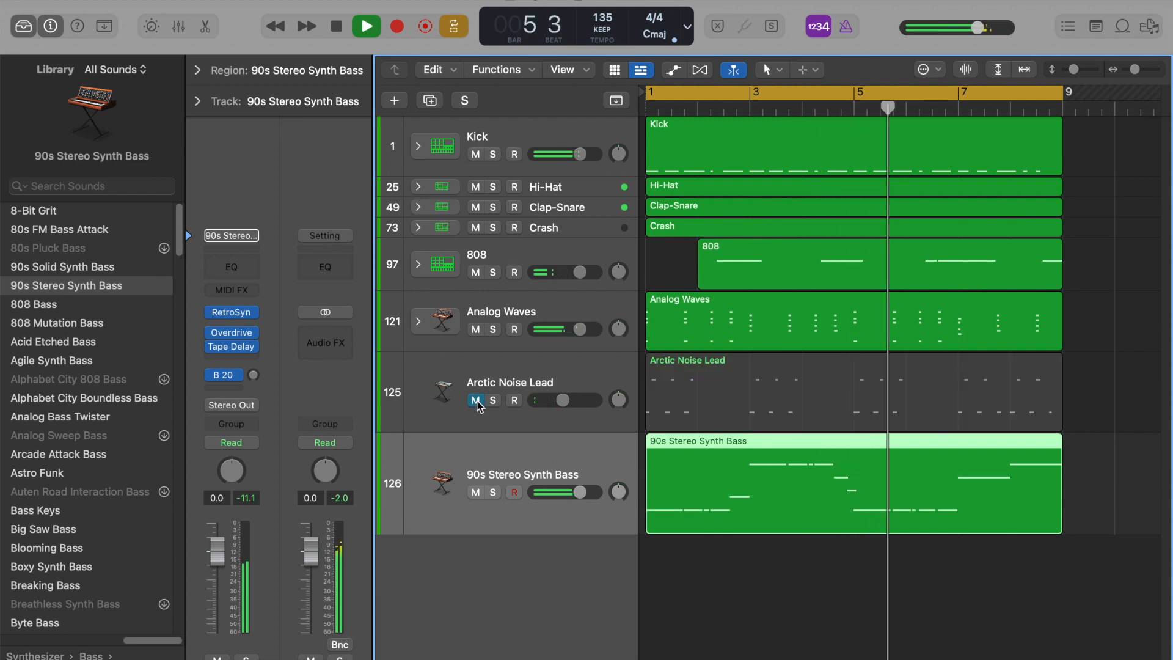
key("space")
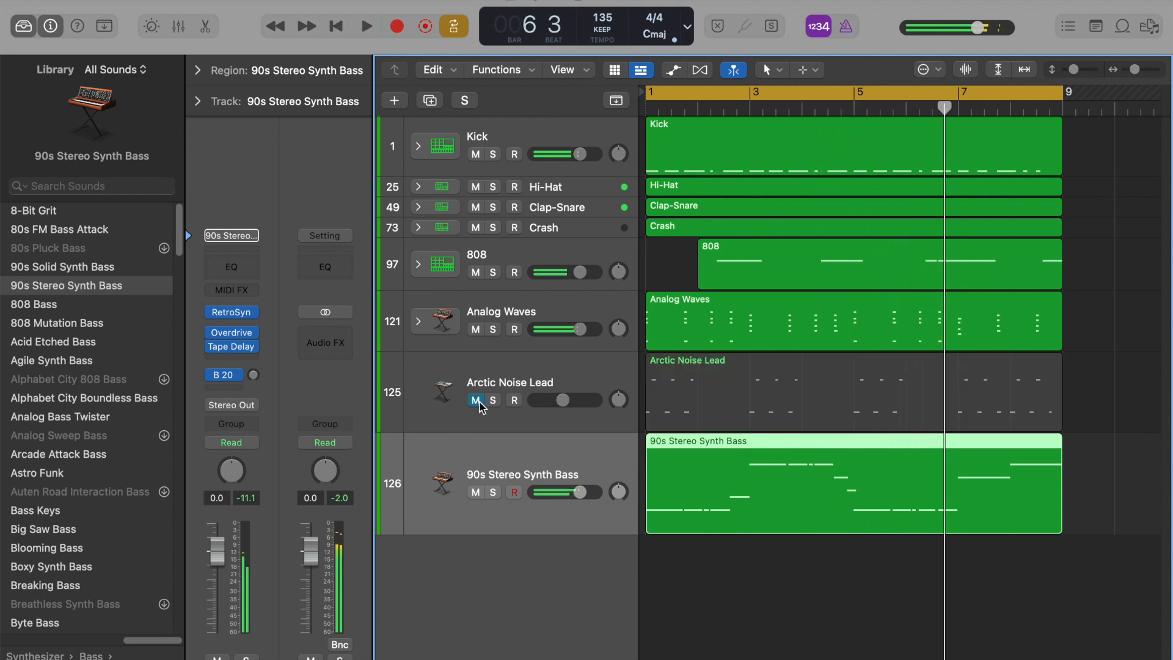
Add the Arpeggiator MIDI effect to the 90s Stereo Synth Bass track with playback returned to bar 1.
left_click(553, 305)
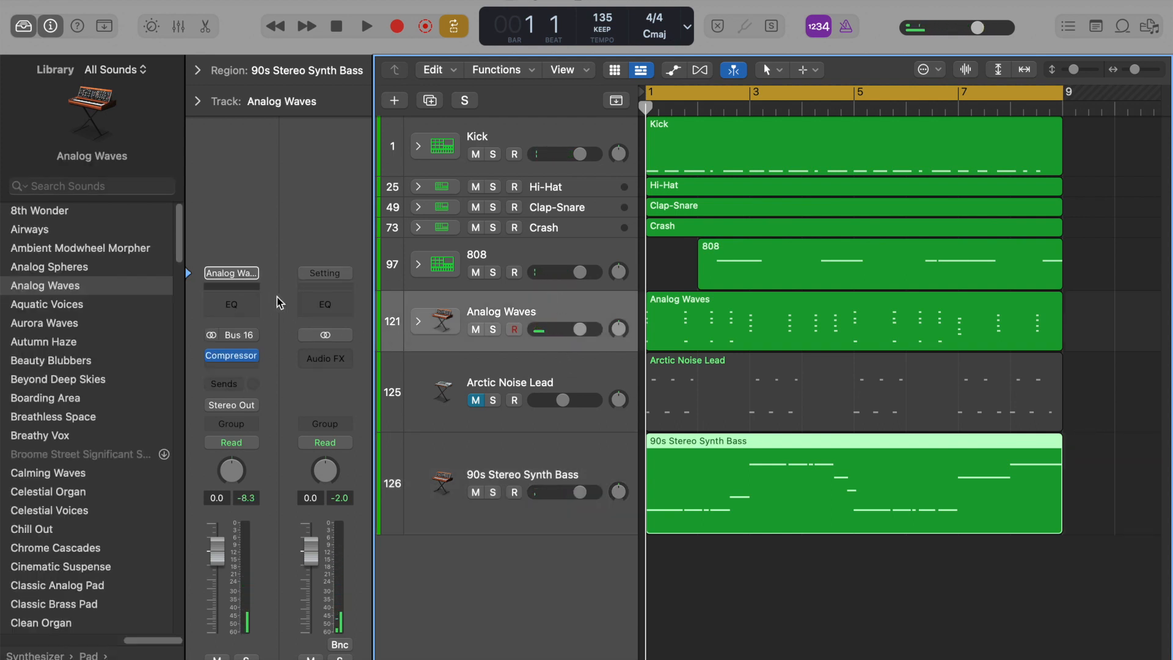
left_click(515, 458)
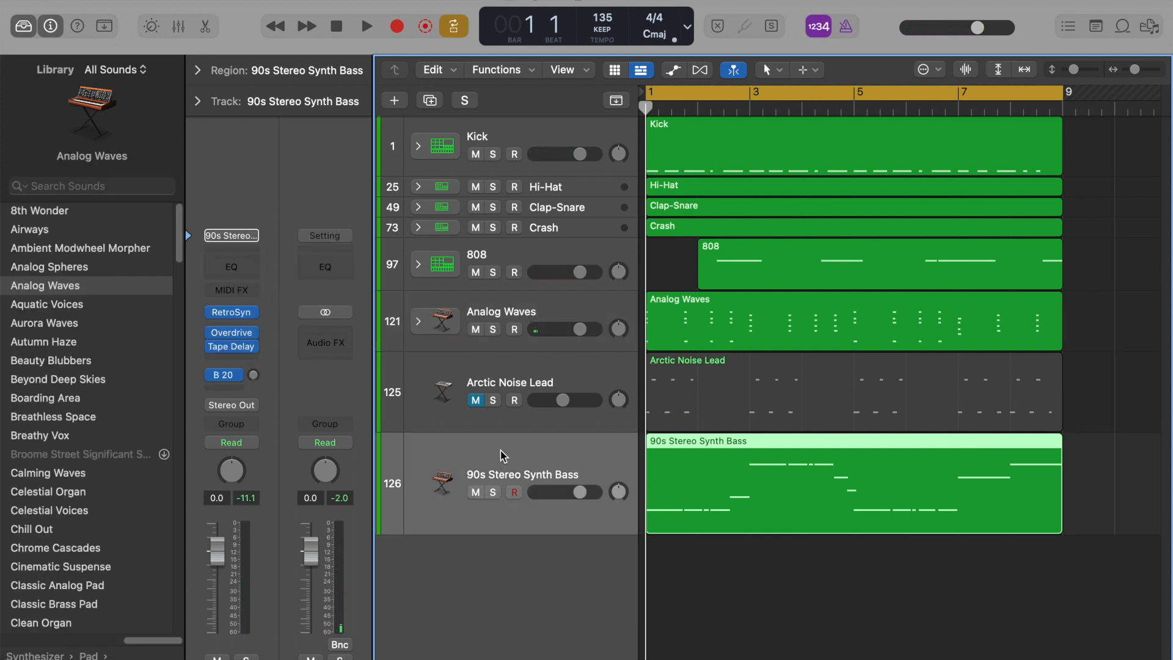
left_click(257, 298)
left_click(260, 322)
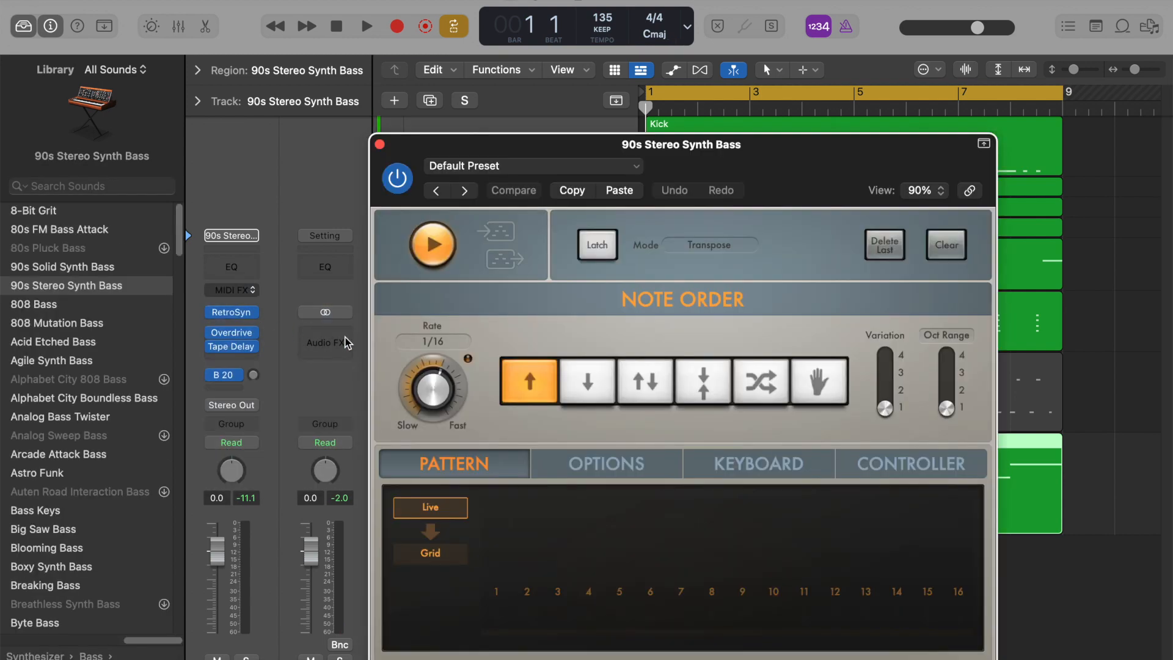
Set the Arpeggiator to outside-in note order, variation 3 and the Alternating grid pattern, and close its window with the arrangement playing.
left_click(703, 388)
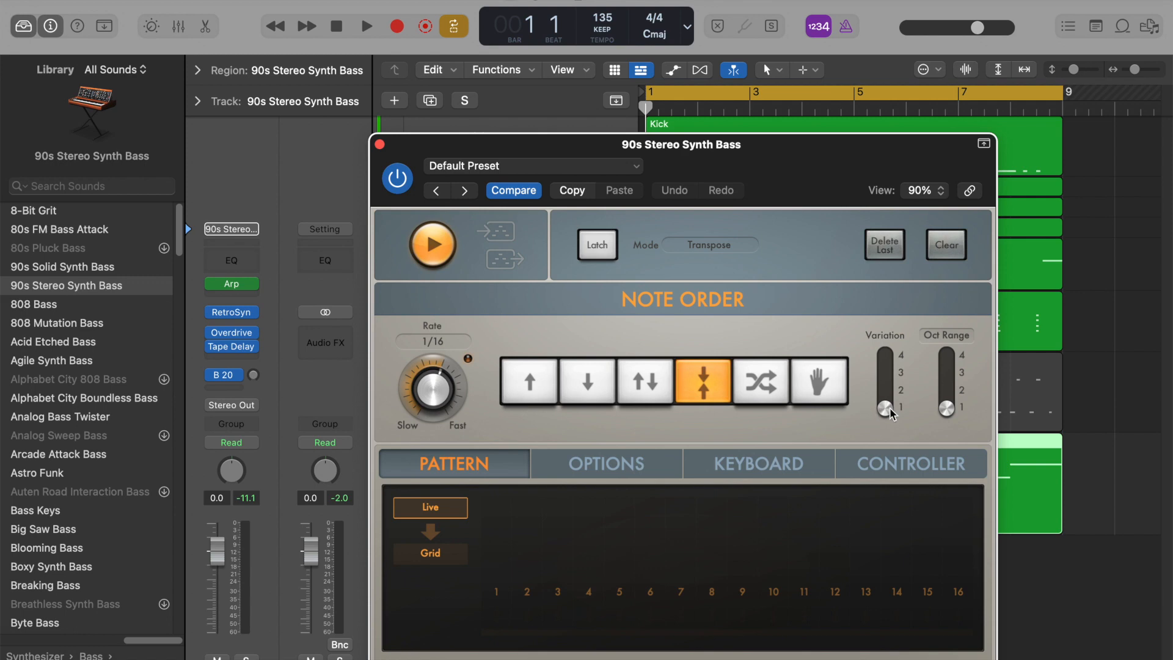
left_click(431, 553)
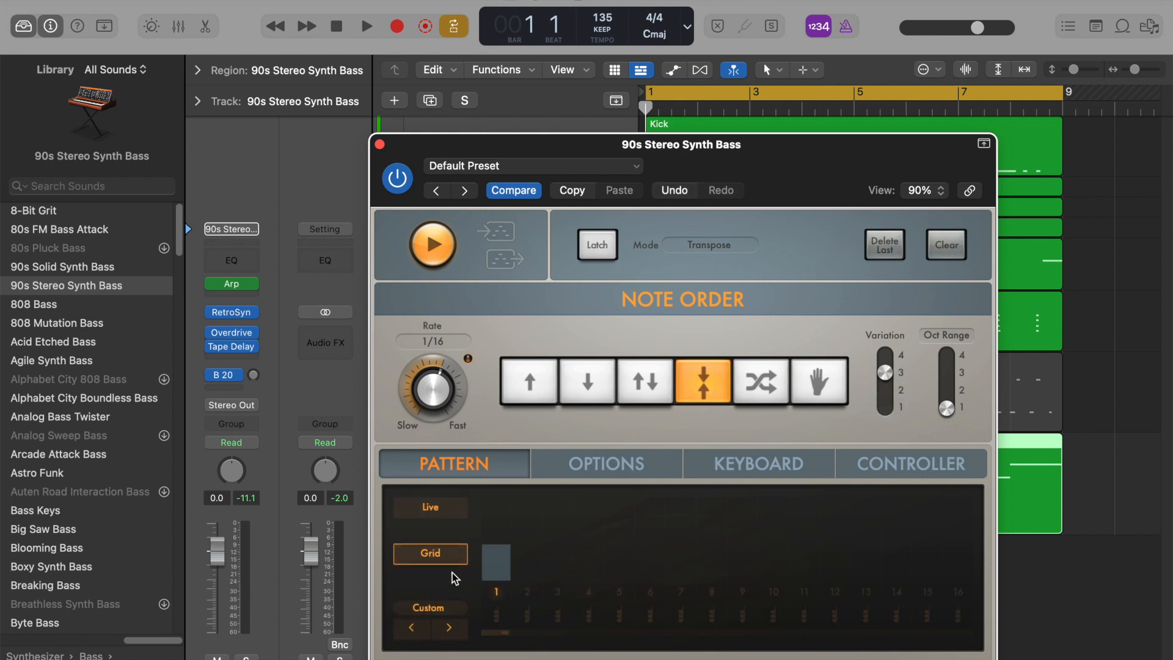
left_click(449, 627)
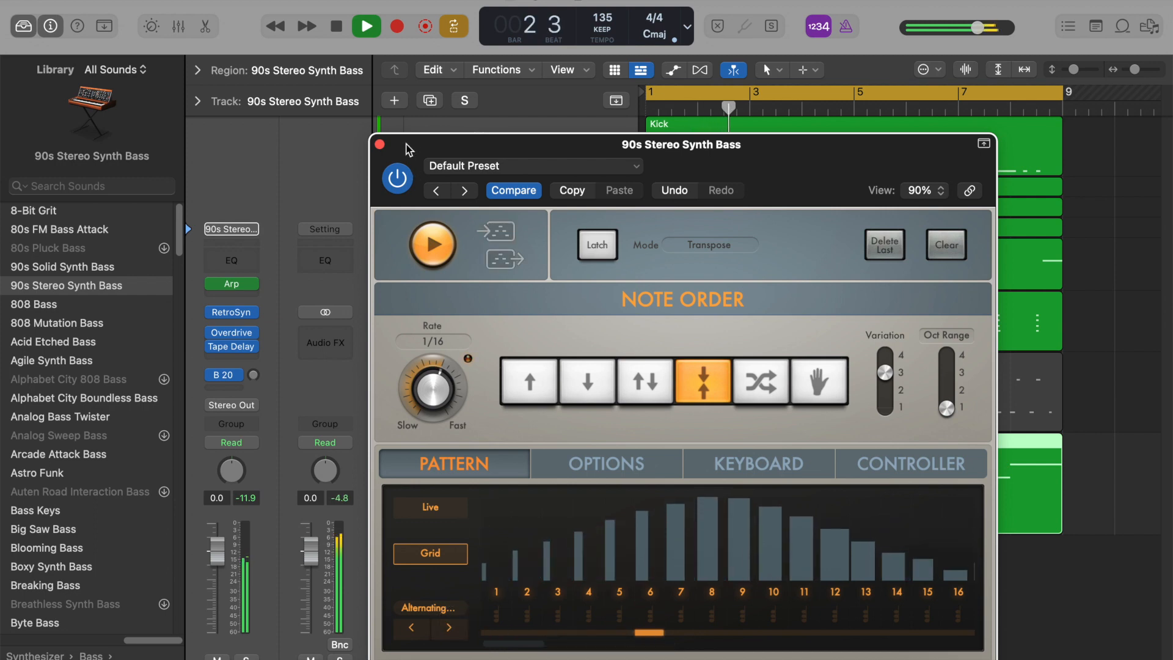
left_click(379, 145)
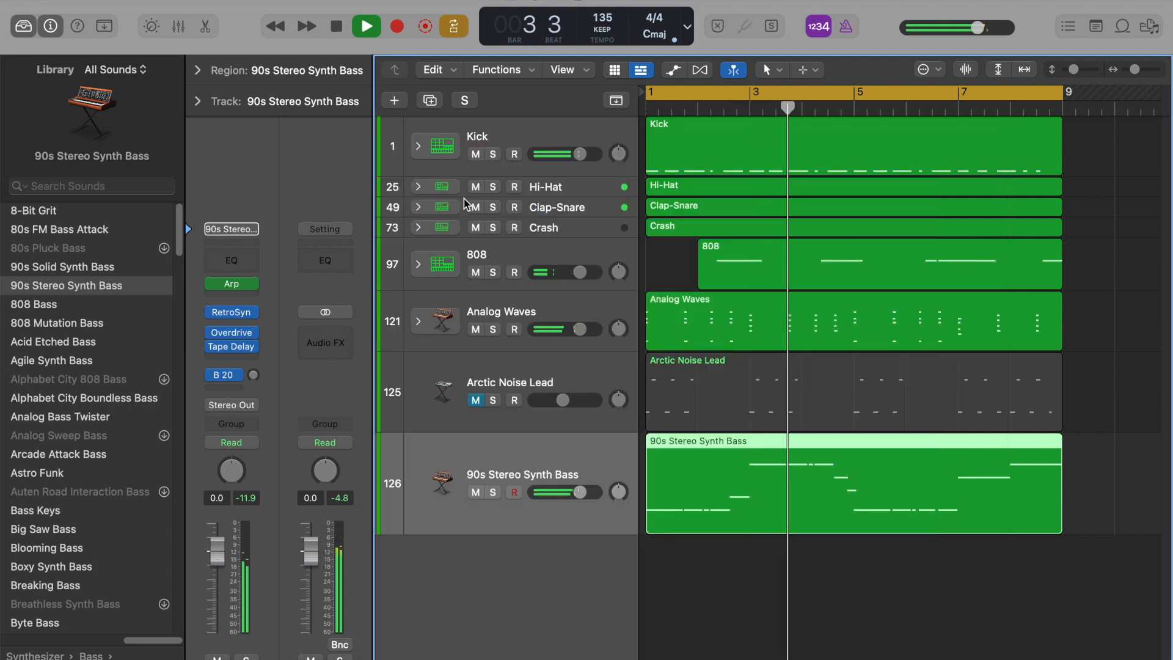
Bypass the Arpeggiator on the 90s Stereo Synth Bass track and replay the arrangement from bar 1.
mouse_move(213, 291)
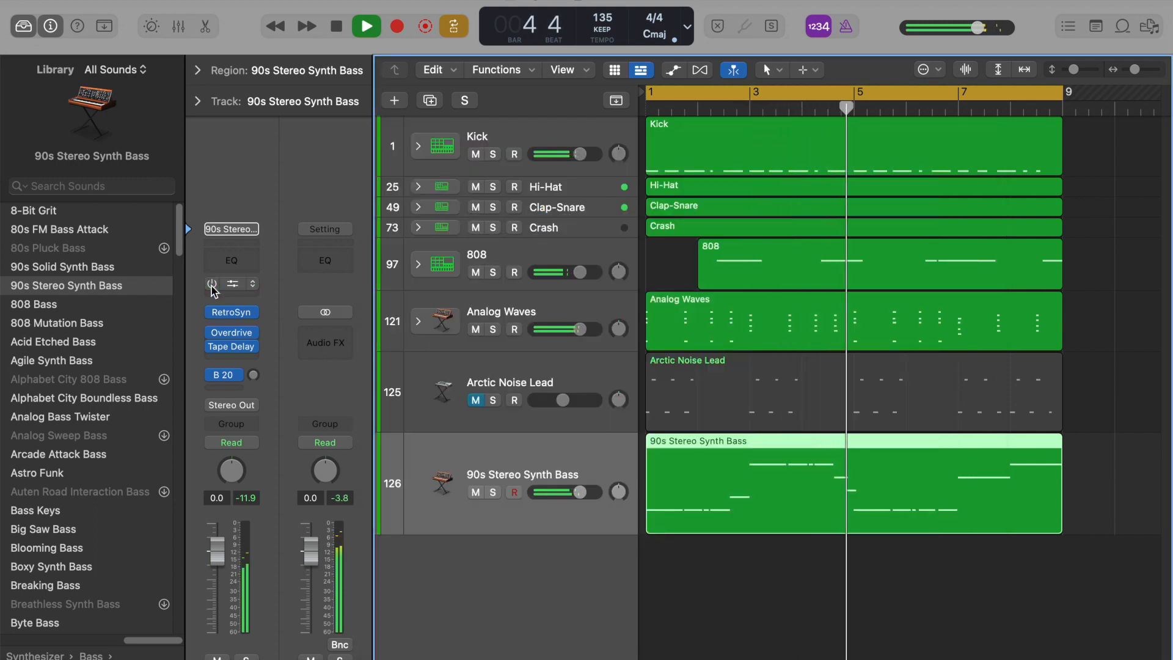
key("space")
key("space")
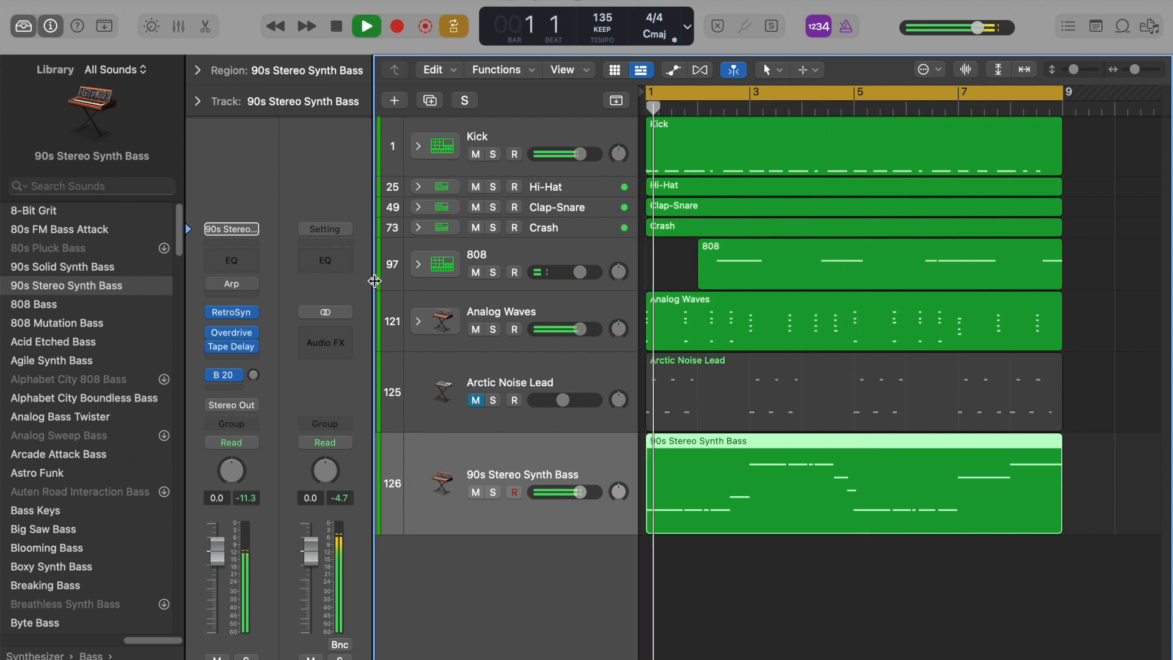